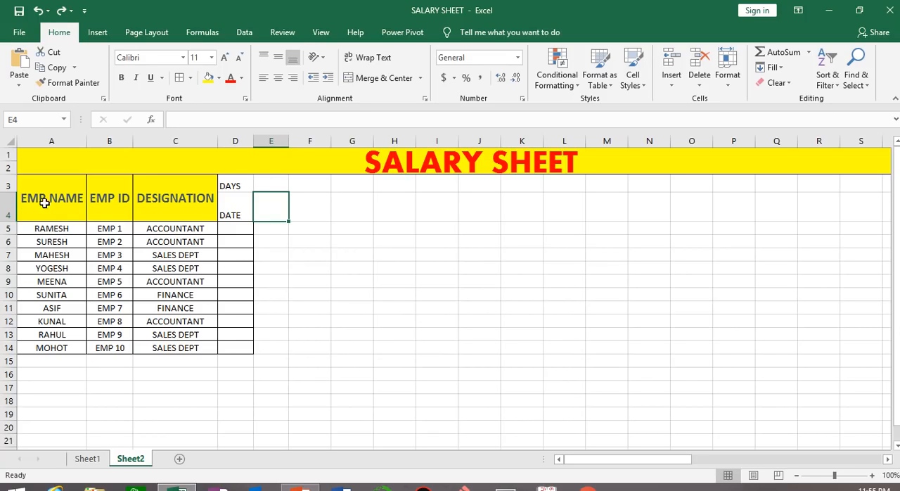
{"action": "left_click_drag", "start_coordinate": [43, 202], "coordinate": [197, 343]}
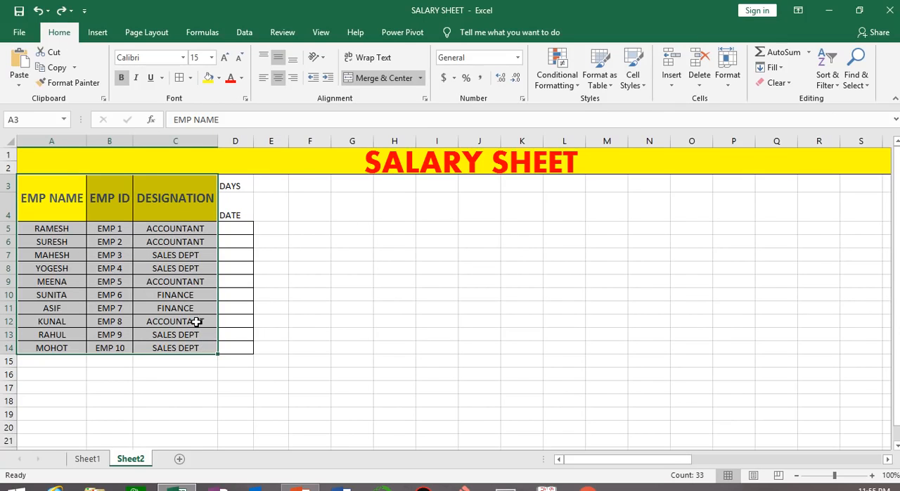
{"action": "left_click", "coordinate": [123, 255]}
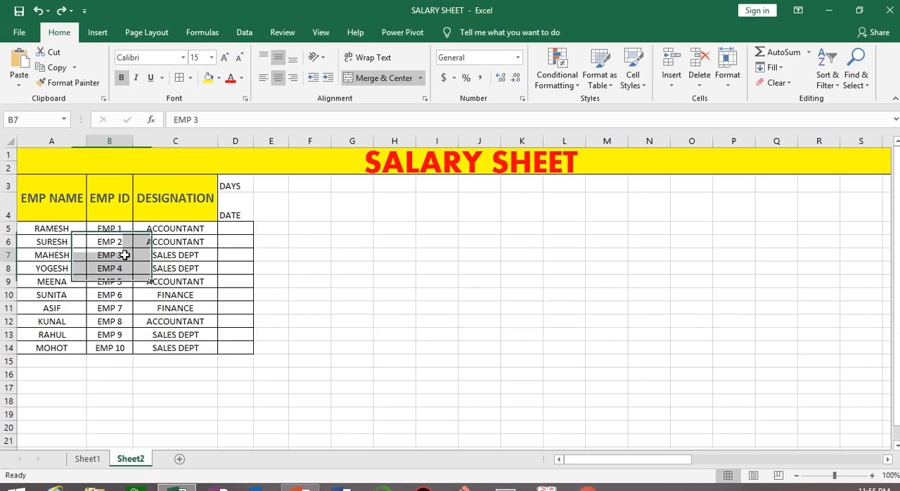
{"action": "left_click", "coordinate": [195, 206]}
{"action": "left_click", "coordinate": [247, 187]}
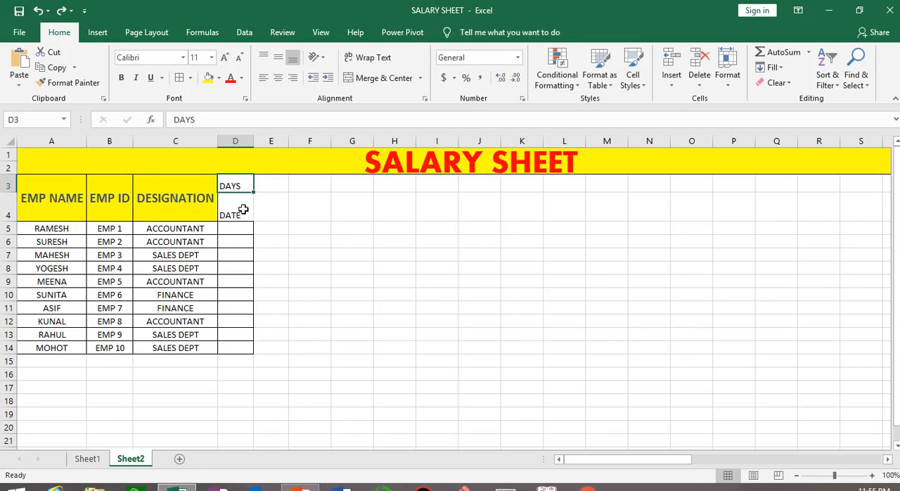
{"action": "left_click", "coordinate": [244, 208]}
{"action": "left_click", "coordinate": [241, 184]}
Number the DATE row from 1 to 31 by entering 1 and 2 in E4:F4 and filling the series across to AI4
{"action": "left_click", "coordinate": [281, 217]}
{"action": "type", "text": "1"}
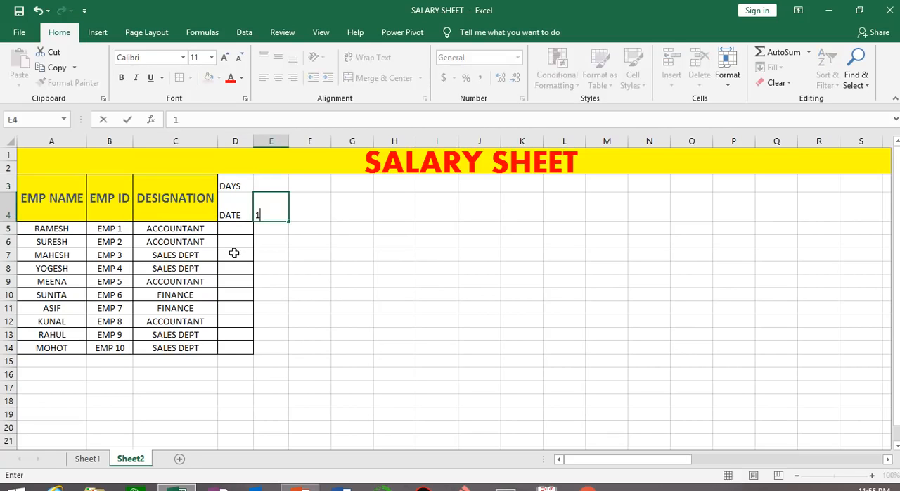
{"action": "key", "text": "Tab"}
{"action": "type", "text": "2"}
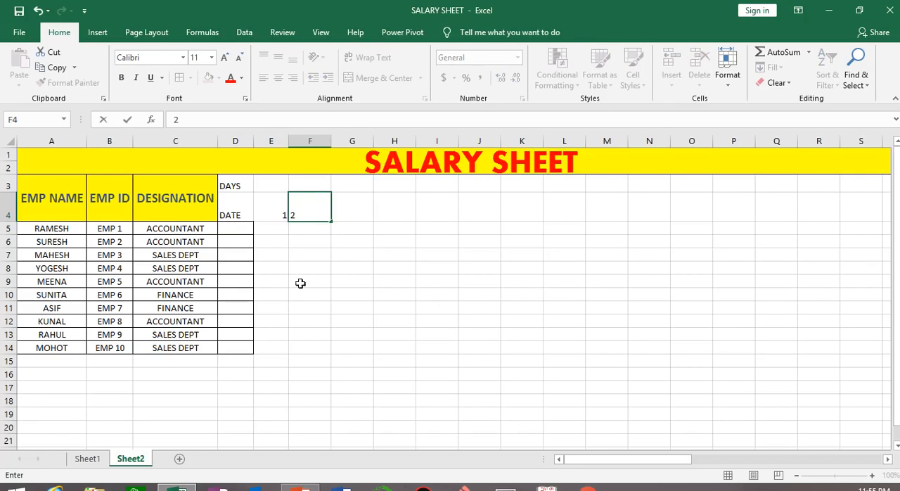
{"action": "left_click", "coordinate": [449, 305]}
{"action": "left_click", "coordinate": [279, 205]}
{"action": "left_click_drag", "start_coordinate": [279, 205], "coordinate": [851, 219]}
{"action": "left_click_drag", "start_coordinate": [739, 462], "coordinate": [544, 455]}
Enter MON in E3 and fill the weekday names across the DAYS row to AI3, above date 31
{"action": "left_click", "coordinate": [267, 185]}
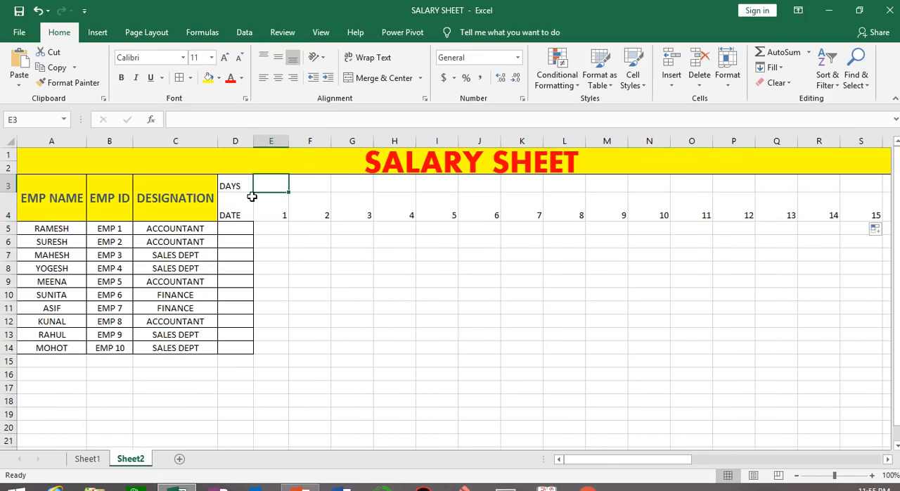
{"action": "type", "text": "MON"}
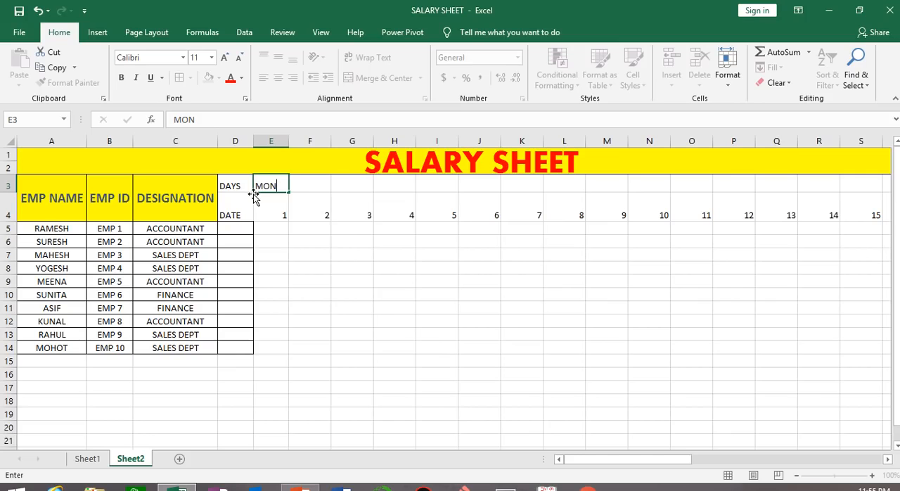
{"action": "key", "text": "Tab"}
{"action": "left_click", "coordinate": [262, 181]}
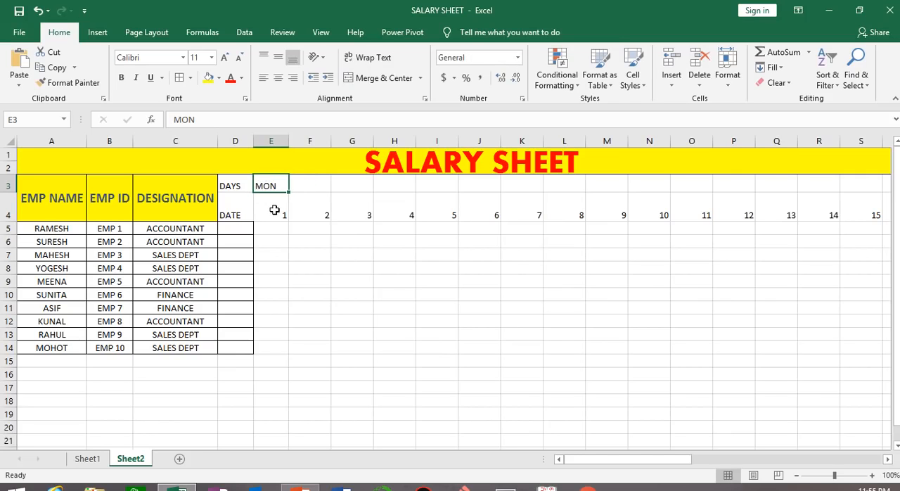
{"action": "left_click_drag", "start_coordinate": [289, 191], "coordinate": [767, 181]}
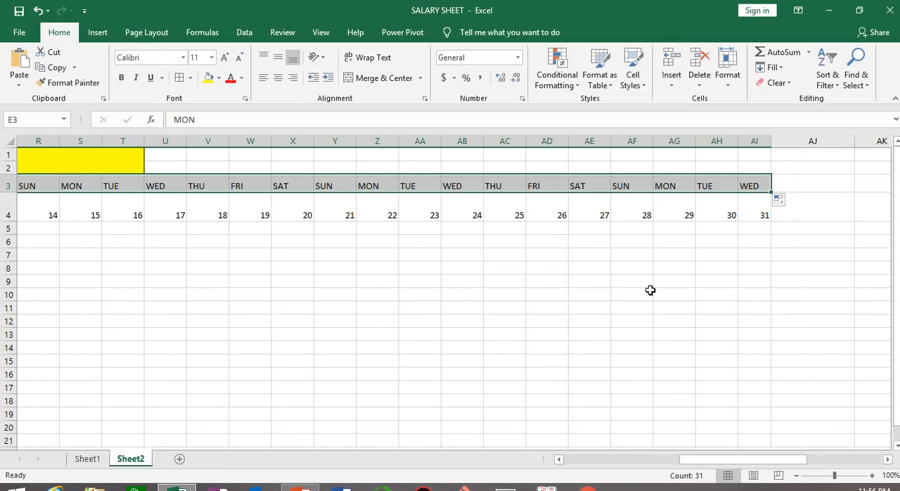
{"action": "left_click_drag", "start_coordinate": [725, 460], "coordinate": [520, 428]}
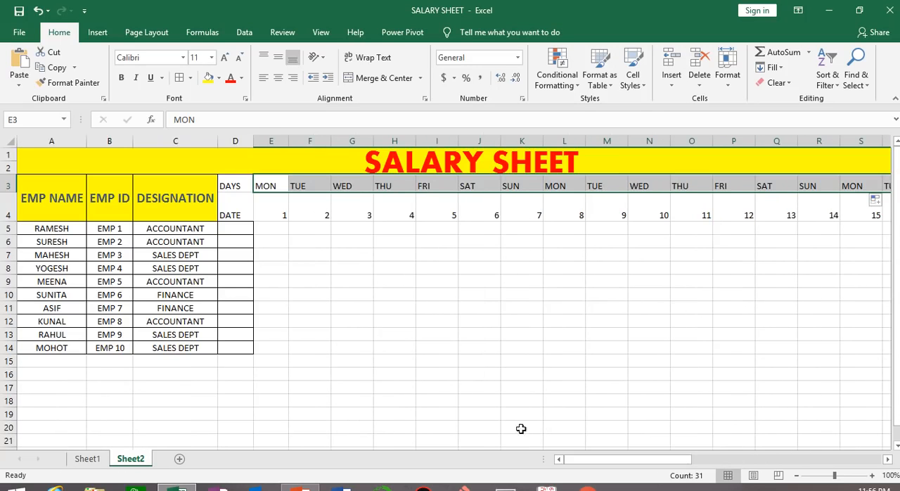
Undo the borders applied to the day and date cells D3:I4
{"action": "mouse_move", "coordinate": [356, 12]}
{"action": "left_click", "coordinate": [350, 33]}
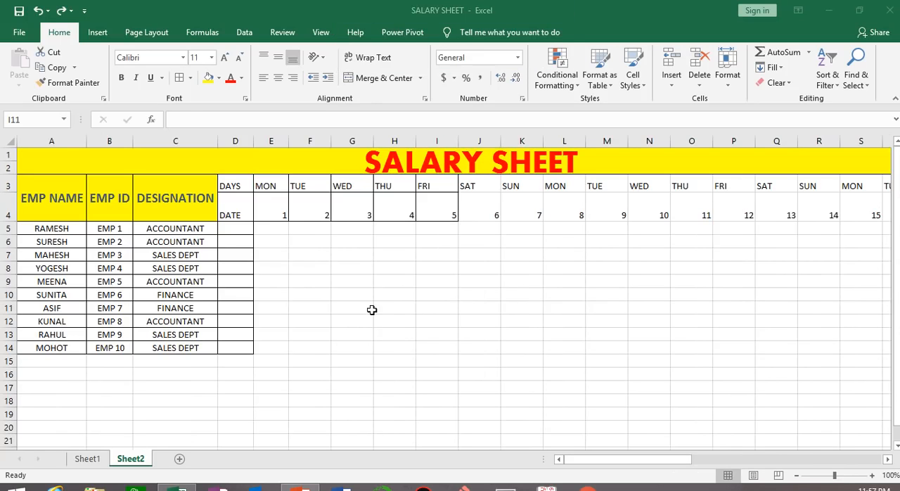
{"action": "key", "text": "ctrl+z"}
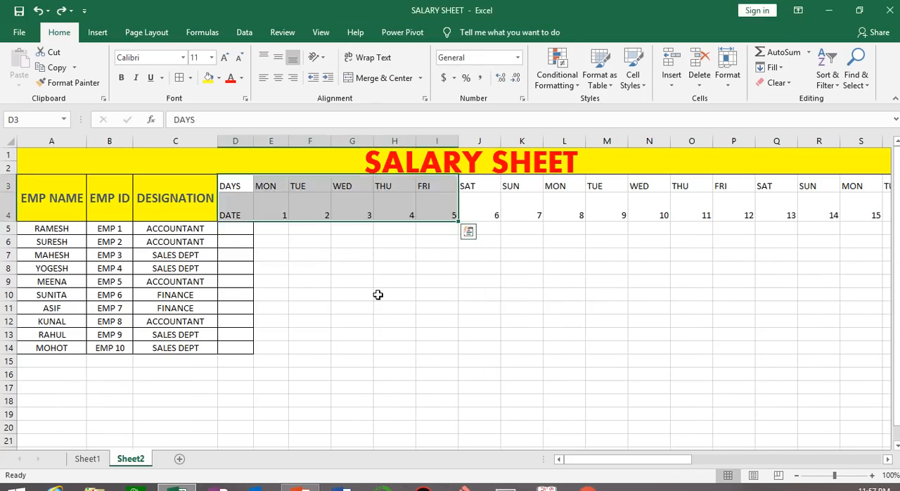
{"action": "left_click", "coordinate": [385, 295]}
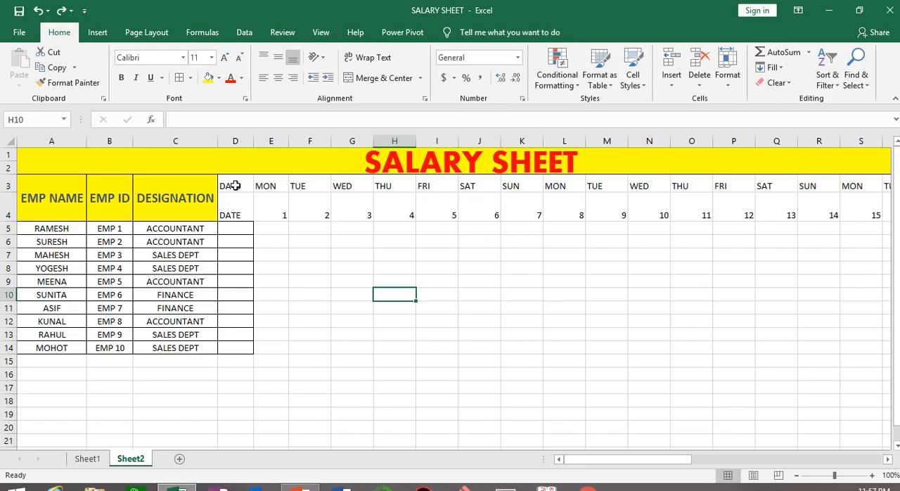
Apply the Heading 1 cell style to the day and date header rows, D3:AI4
{"action": "left_click_drag", "start_coordinate": [235, 185], "coordinate": [314, 211]}
{"action": "key", "text": "ctrl+shift+Right"}
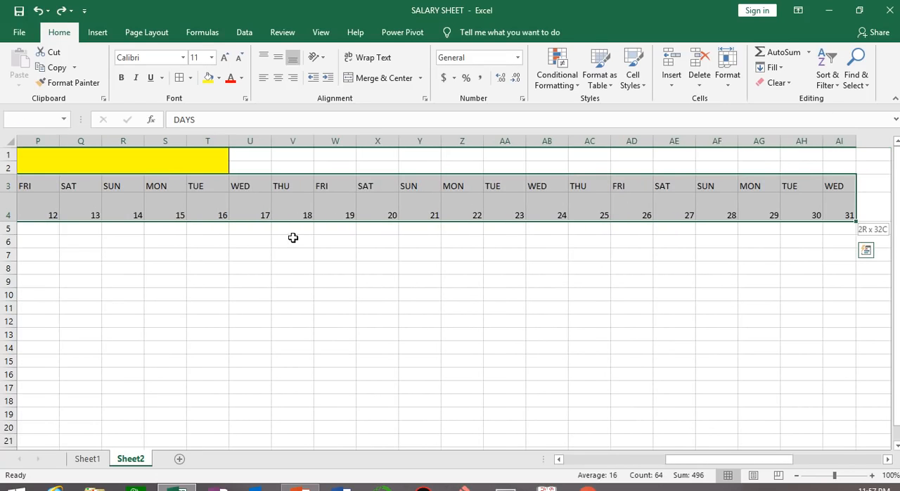
{"action": "left_click_drag", "start_coordinate": [683, 458], "coordinate": [577, 458]}
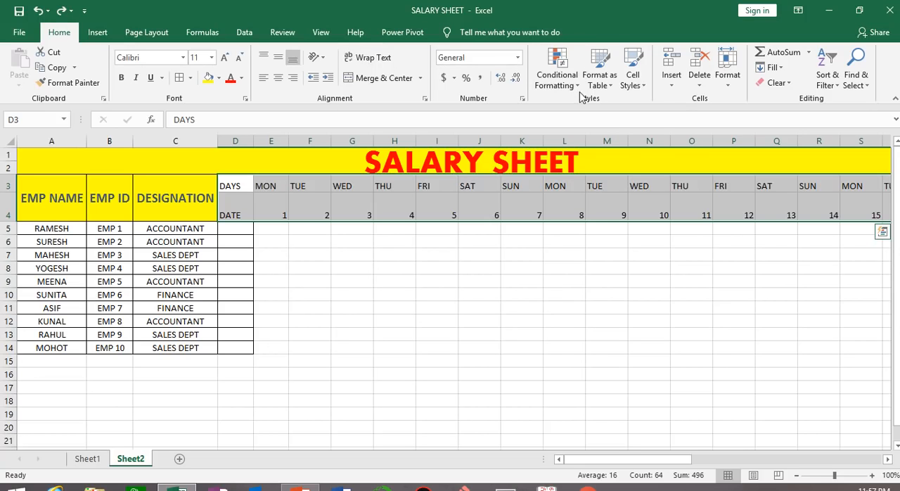
{"action": "left_click", "coordinate": [613, 90]}
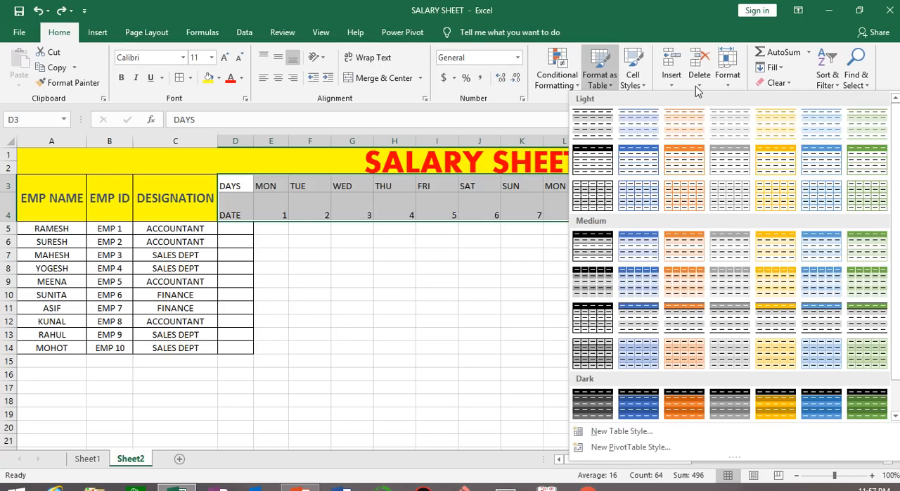
{"action": "left_click", "coordinate": [642, 85]}
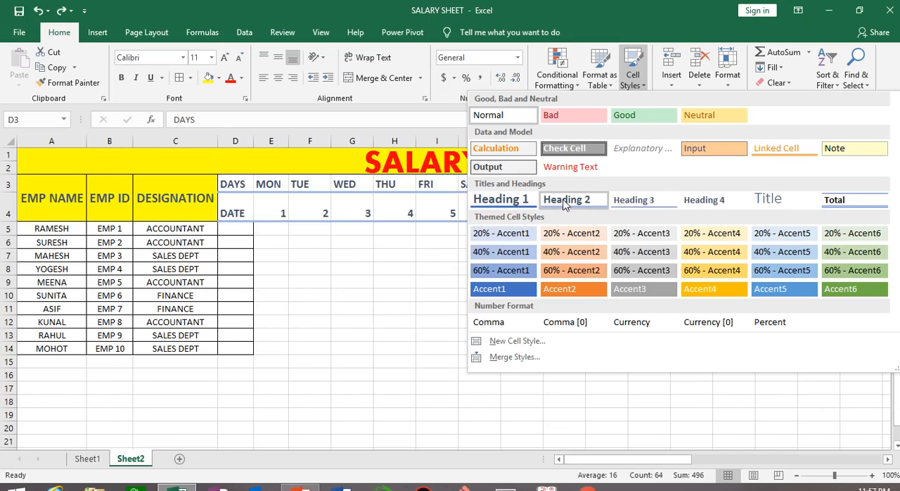
{"action": "left_click", "coordinate": [518, 202]}
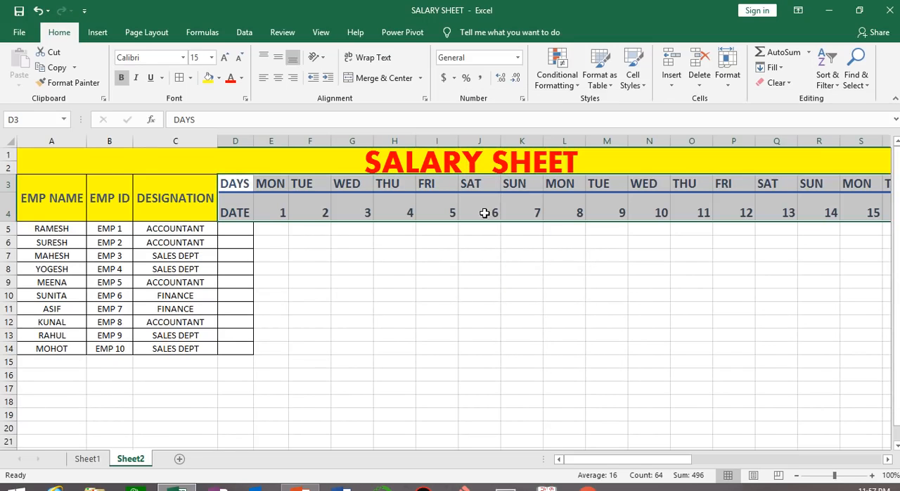
Add all borders and a yellow fill to the day and date header cells D3:AI4
{"action": "left_click", "coordinate": [190, 77]}
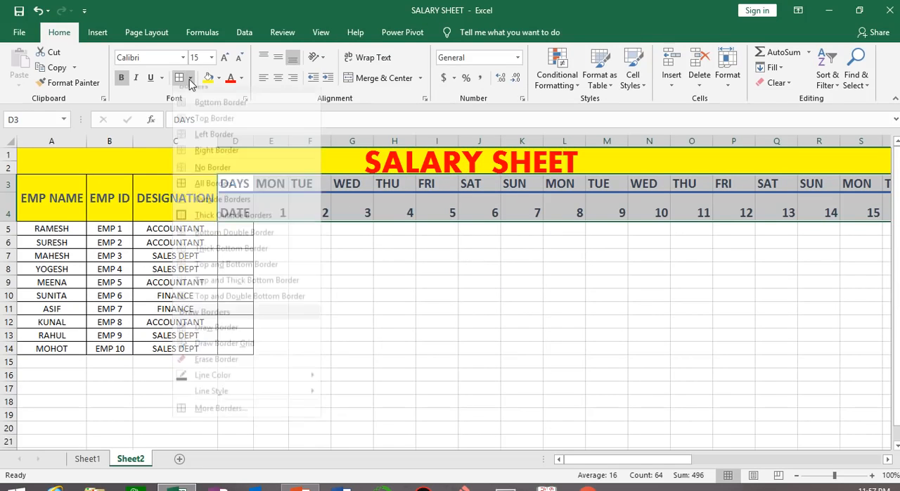
{"action": "left_click", "coordinate": [191, 192]}
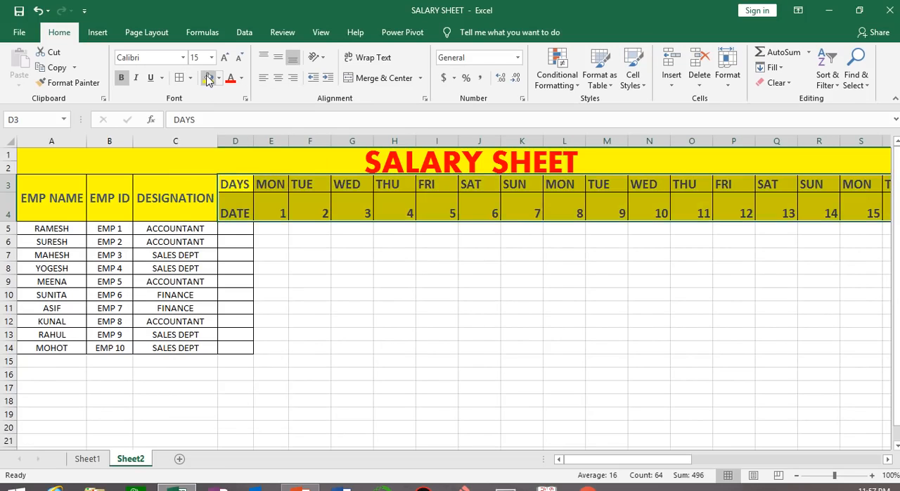
{"action": "left_click", "coordinate": [399, 277]}
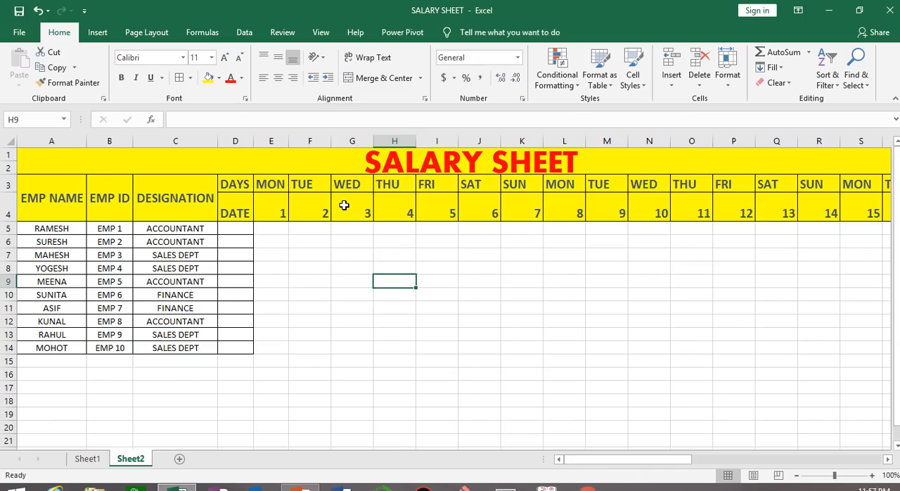
{"action": "left_click", "coordinate": [318, 318]}
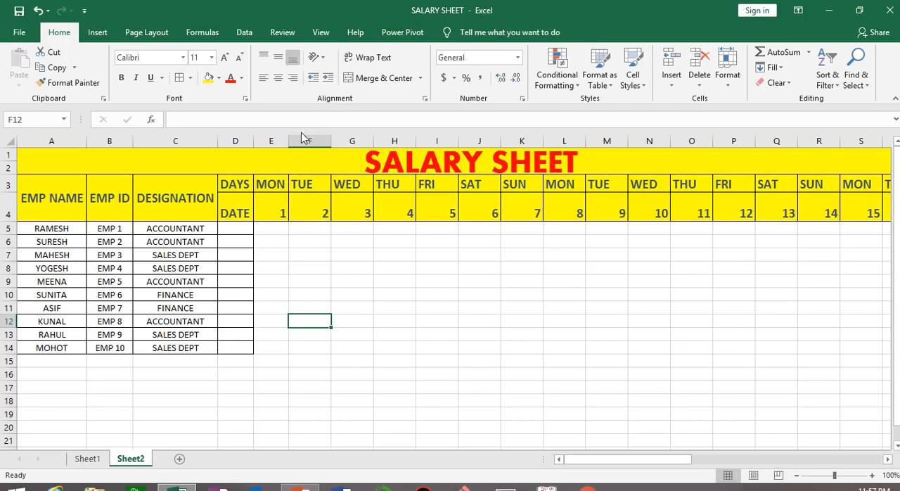
{"action": "mouse_move", "coordinate": [310, 4]}
{"action": "left_click", "coordinate": [377, 304]}
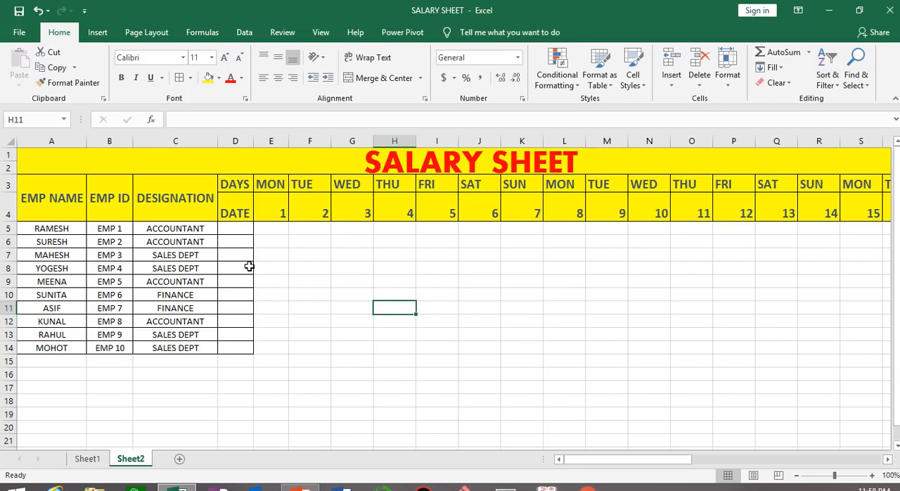
{"action": "key", "text": "ctrl+a"}
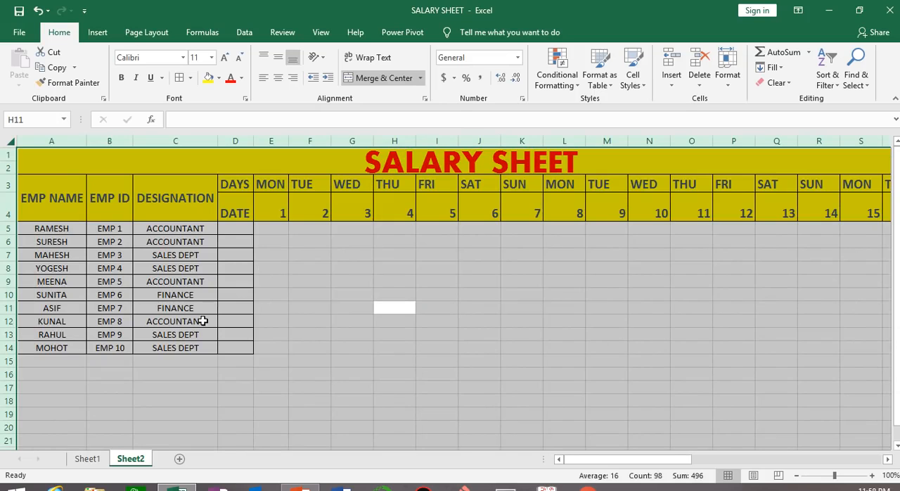
{"action": "left_click", "coordinate": [394, 294]}
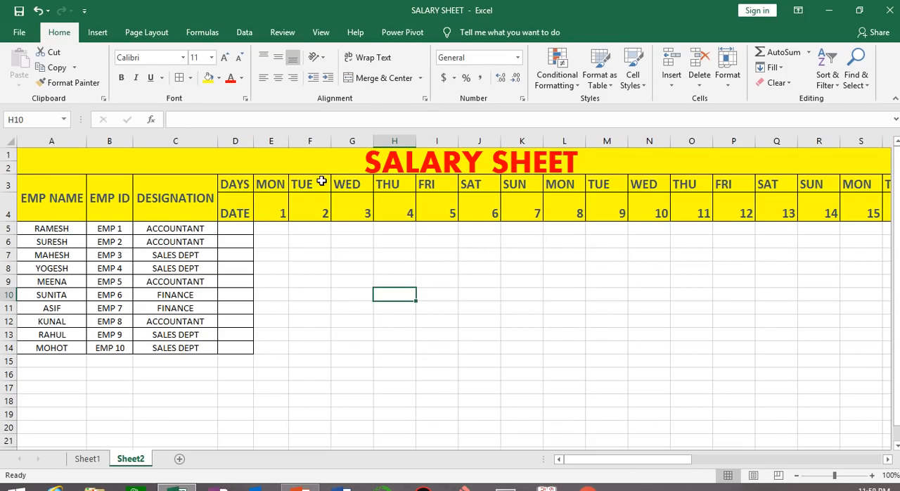
Set both the horizontal and vertical text alignment of the whole sheet to Center
{"action": "key", "text": "ctrl+a"}
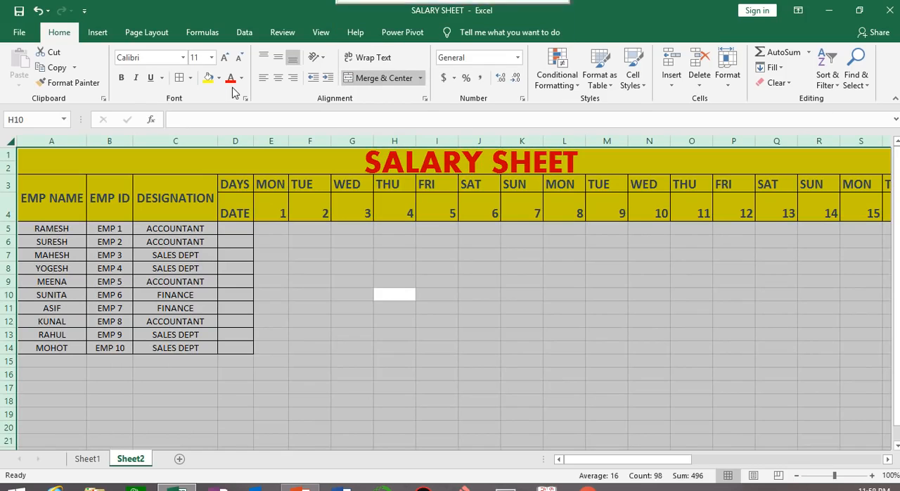
{"action": "left_click", "coordinate": [322, 65]}
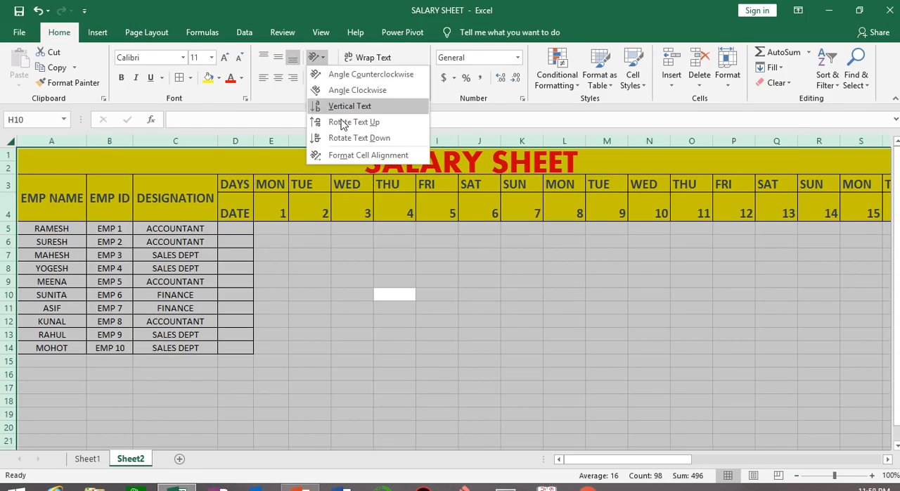
{"action": "left_click", "coordinate": [361, 156]}
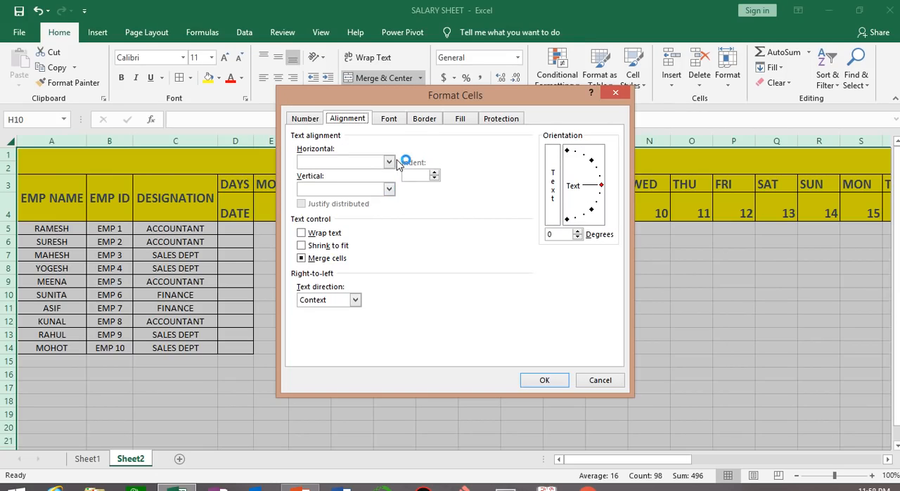
{"action": "left_click", "coordinate": [388, 162]}
{"action": "left_click", "coordinate": [359, 191]}
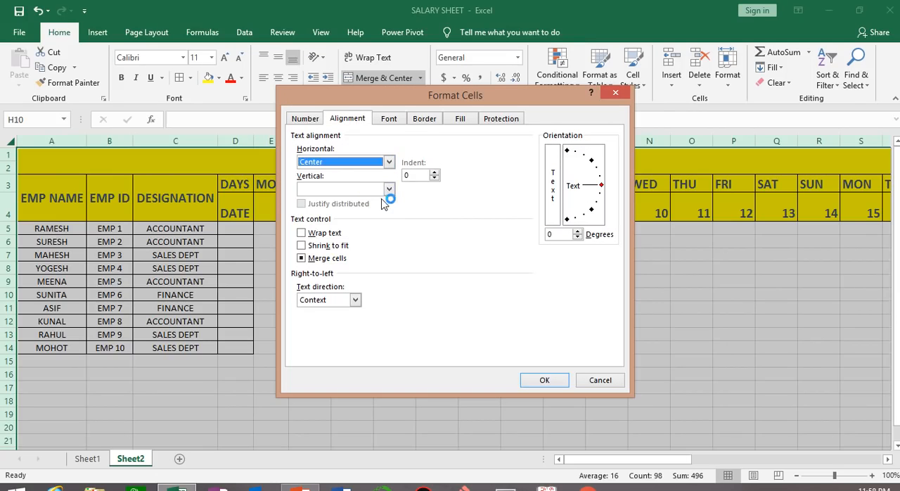
{"action": "left_click", "coordinate": [388, 190]}
{"action": "left_click", "coordinate": [367, 209]}
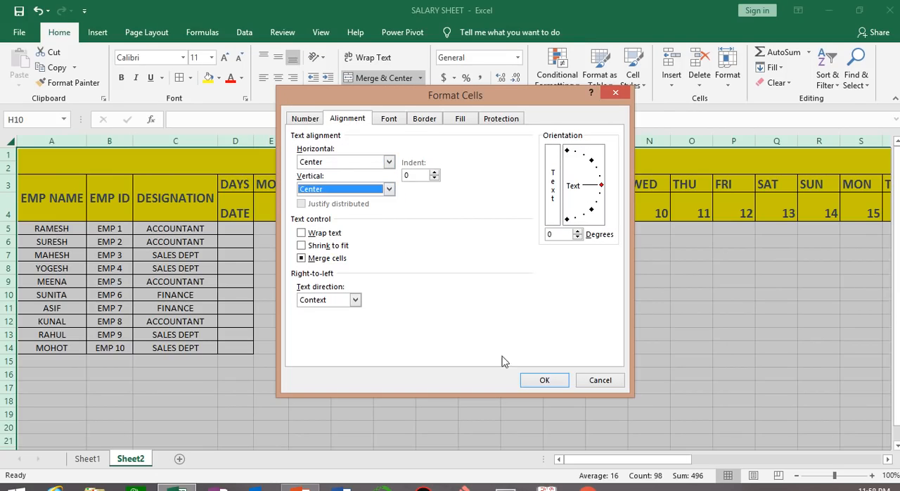
{"action": "left_click", "coordinate": [540, 380]}
{"action": "left_click", "coordinate": [319, 242]}
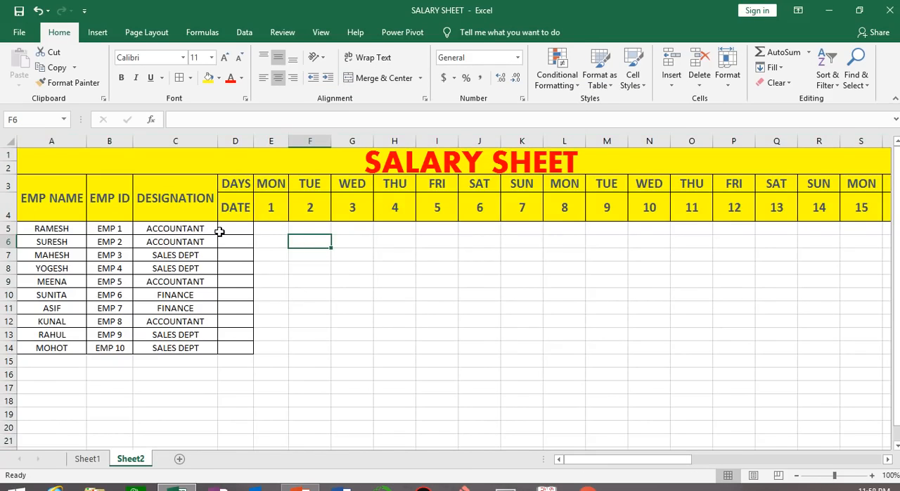
Add all borders to the attendance grid E5:AI14, covering the ten employee rows and dates 1 to 31
{"action": "left_click", "coordinate": [271, 229]}
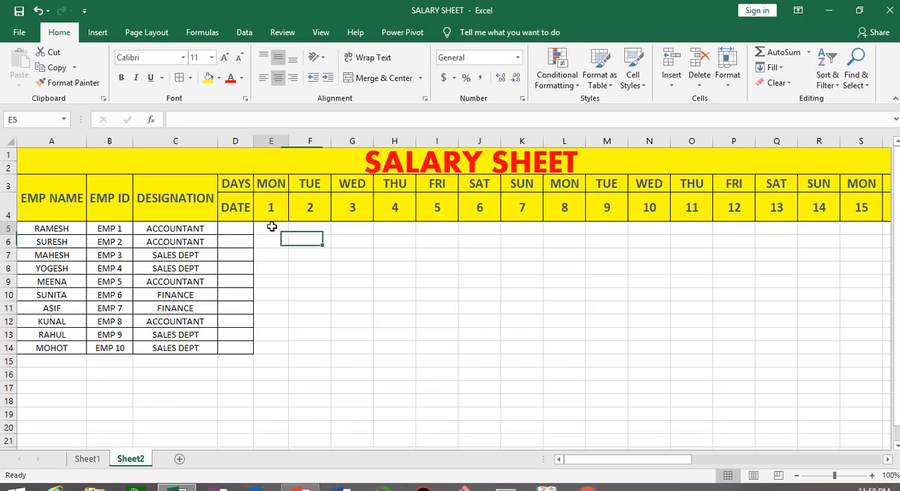
{"action": "key", "text": "ctrl+shift+Down"}
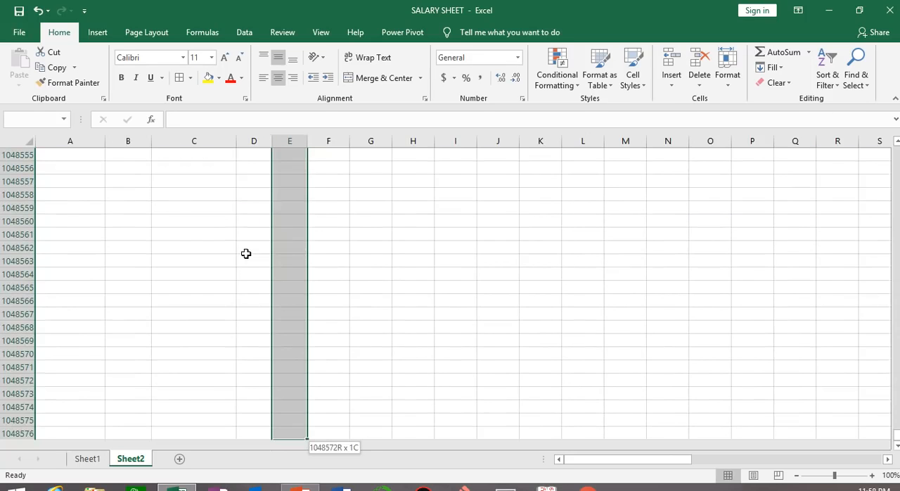
{"action": "key", "text": "ctrl+shift+Up"}
{"action": "key", "text": "shift+Down"}
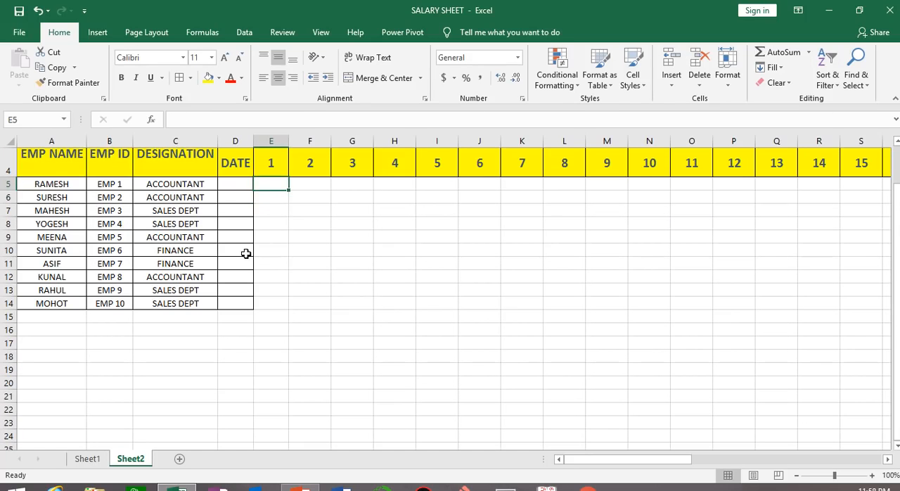
{"action": "key", "text": "shift+Down"}
{"action": "key", "text": "shift+Down"}
{"action": "key", "text": "shift+Down"}
{"action": "key", "text": "shift+Down"}
{"action": "key", "text": "shift+Down"}
{"action": "key", "text": "shift+Down"}
{"action": "key", "text": "shift+Down"}
{"action": "key", "text": "shift+Down"}
{"action": "key", "text": "shift+Down"}
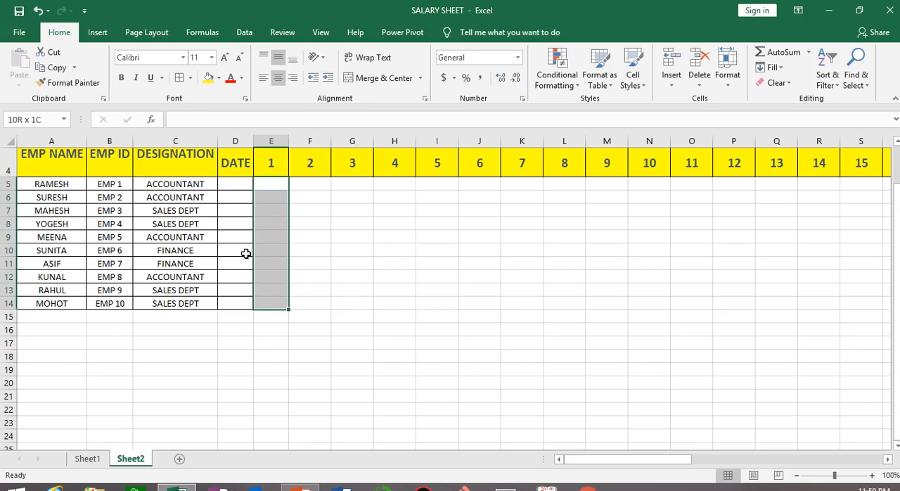
{"action": "key", "text": "ctrl+shift+Right"}
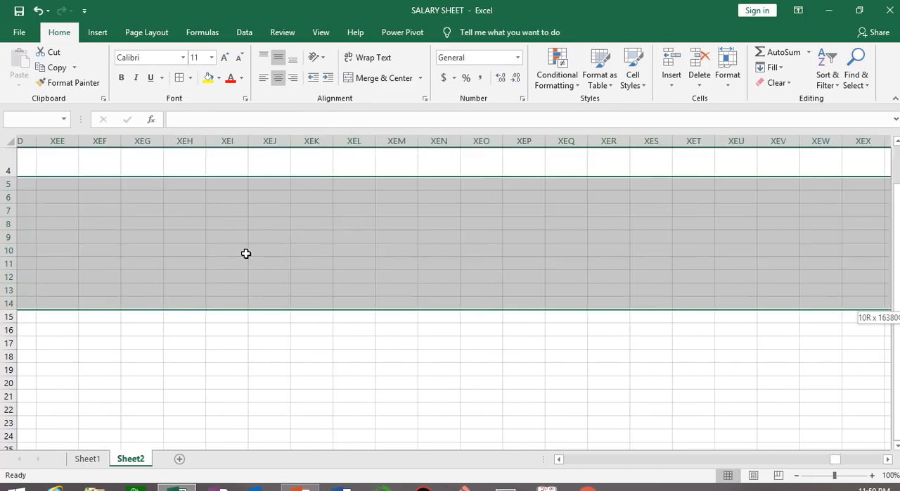
{"action": "key", "text": "ctrl+shift+Left"}
{"action": "key", "text": "shift+Right"}
{"action": "key", "text": "shift+Right"}
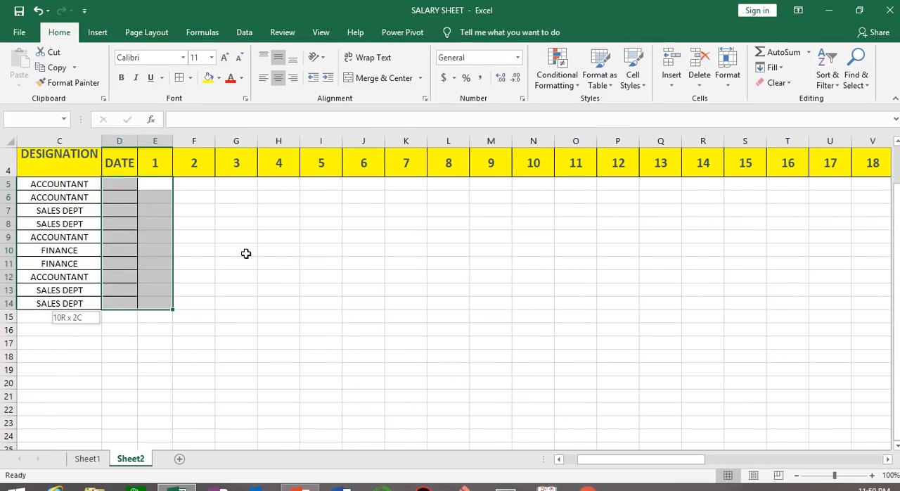
{"action": "key", "text": "shift+Right"}
{"action": "key", "text": "shift+Right"}
{"action": "key", "text": "shift+Right"}
{"action": "key", "text": "shift+Right"}
{"action": "key", "text": "shift+Right"}
{"action": "key", "text": "shift+Right"}
{"action": "key", "text": "shift+Right"}
{"action": "key", "text": "shift+Right"}
{"action": "key", "text": "shift+Right"}
{"action": "key", "text": "shift+Right"}
{"action": "key", "text": "shift+Right"}
{"action": "key", "text": "shift+Right"}
{"action": "key", "text": "shift+Right"}
{"action": "key", "text": "shift+Right"}
{"action": "key", "text": "shift+Right"}
{"action": "key", "text": "shift+Right"}
{"action": "key", "text": "shift+Right"}
{"action": "key", "text": "shift+Right"}
{"action": "key", "text": "shift+Right"}
{"action": "key", "text": "shift+Right"}
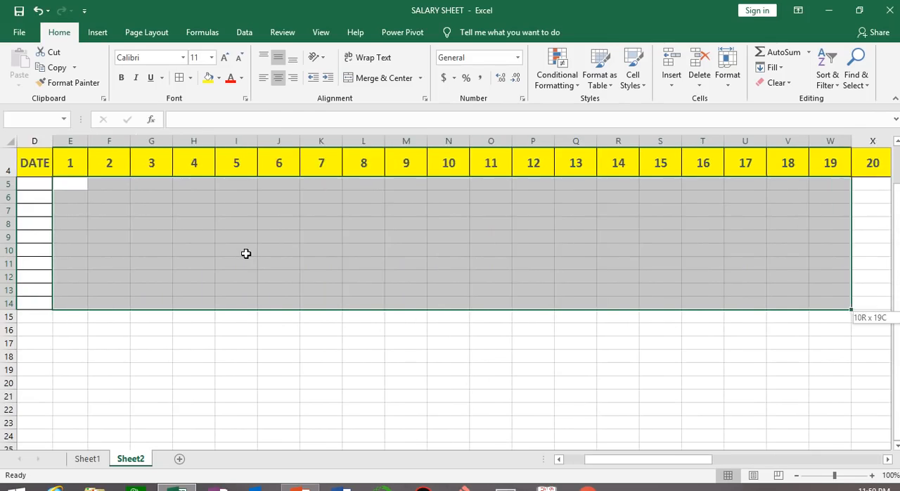
{"action": "key", "text": "shift+Right"}
{"action": "key", "text": "shift+Right"}
{"action": "key", "text": "shift+Right"}
{"action": "key", "text": "shift+Right"}
{"action": "key", "text": "shift+Right"}
{"action": "key", "text": "shift+Right"}
{"action": "key", "text": "shift+Right"}
{"action": "key", "text": "shift+Right"}
{"action": "key", "text": "shift+Right"}
{"action": "key", "text": "shift+Right"}
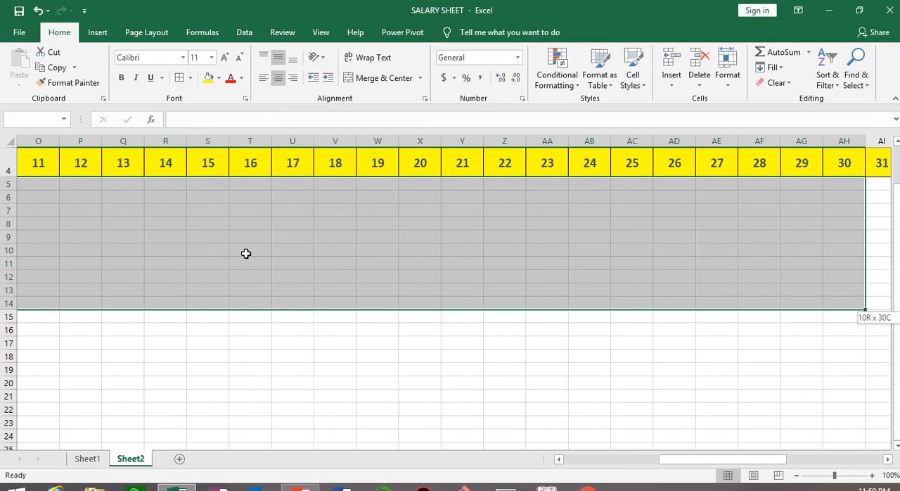
{"action": "left_click", "coordinate": [180, 77]}
{"action": "left_click", "coordinate": [385, 382]}
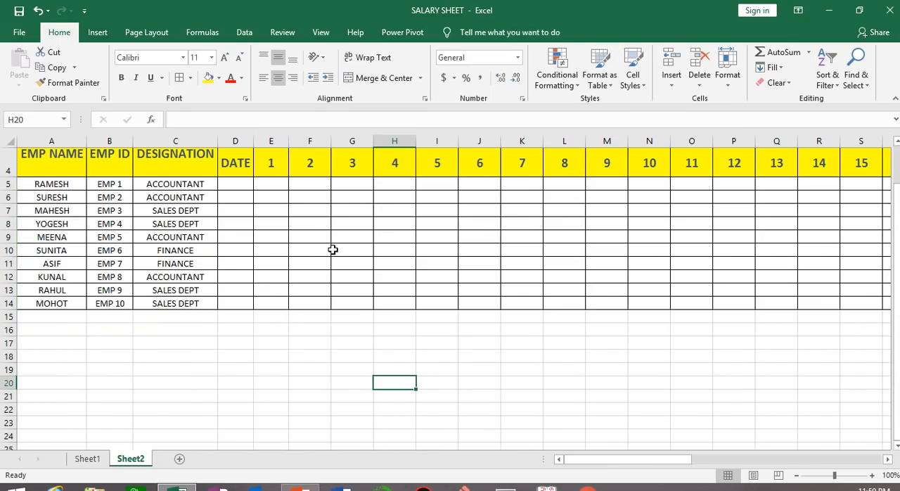
Enter the first employee's attendance for dates 1 to 6 in E5:J5 as P, A, P, P, H, P
{"action": "scroll", "coordinate": [268, 209], "scroll_direction": "up", "scroll_amount": 1}
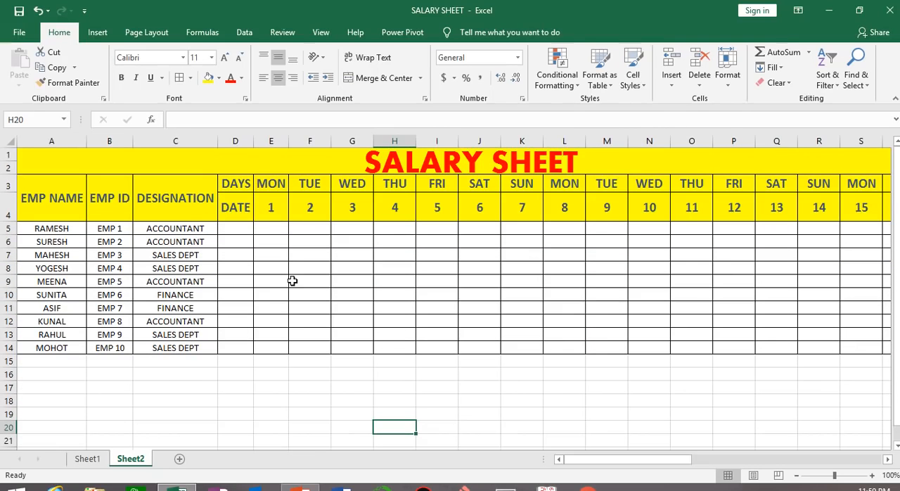
{"action": "left_click", "coordinate": [280, 229]}
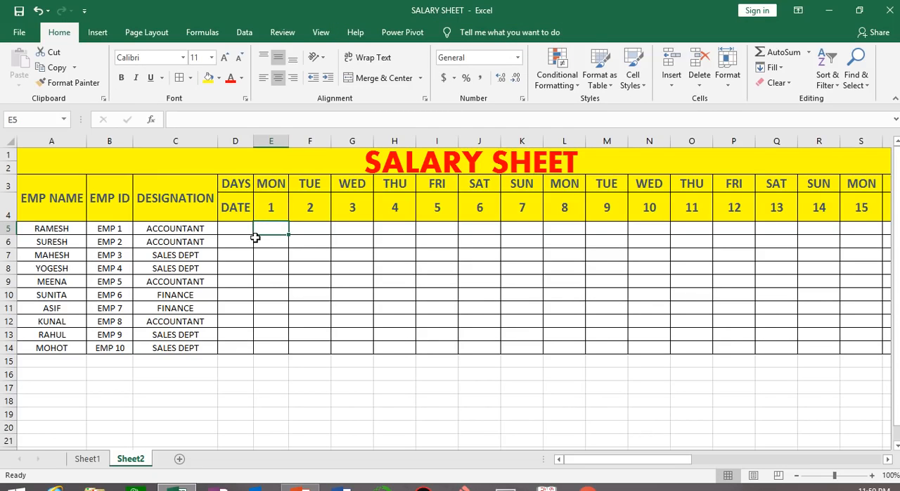
{"action": "type", "text": "P"}
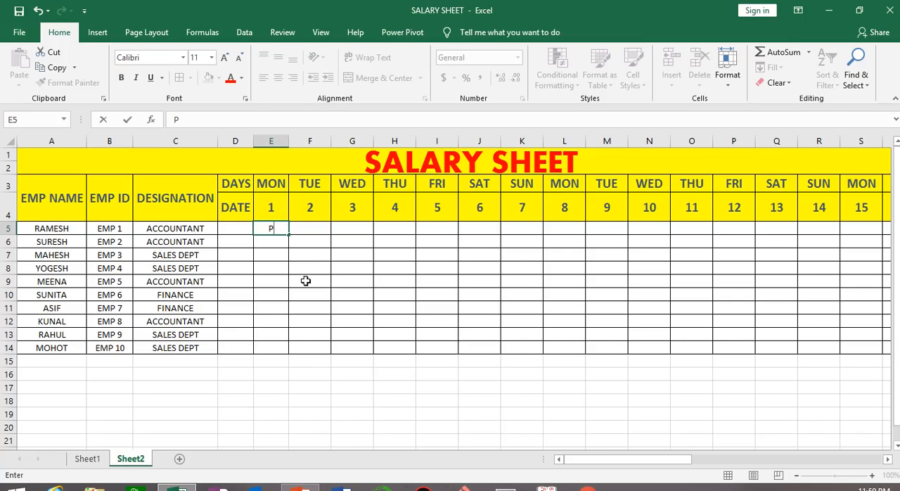
{"action": "key", "text": "Tab"}
{"action": "type", "text": "A"}
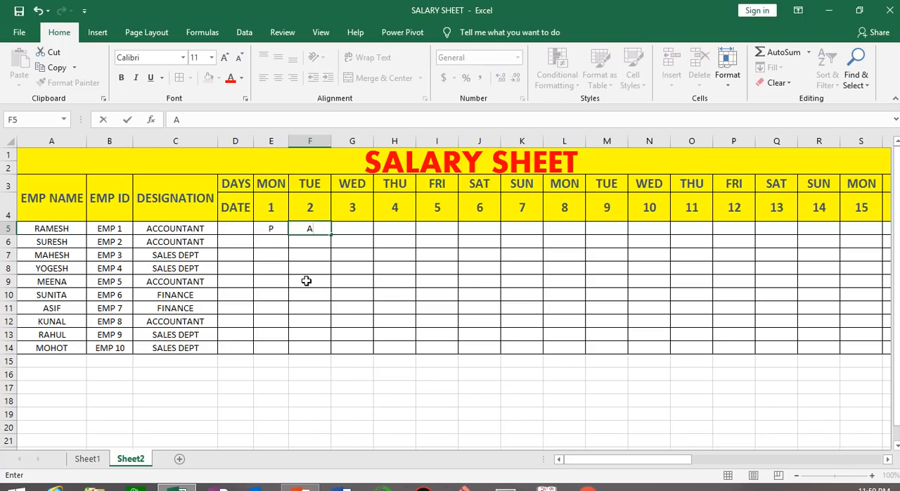
{"action": "key", "text": "Tab"}
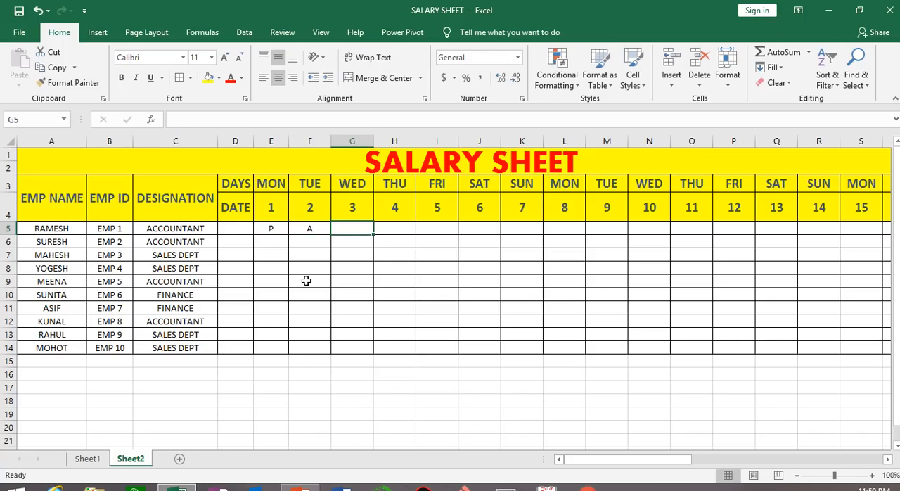
{"action": "type", "text": "P"}
{"action": "key", "text": "Tab"}
{"action": "type", "text": "P"}
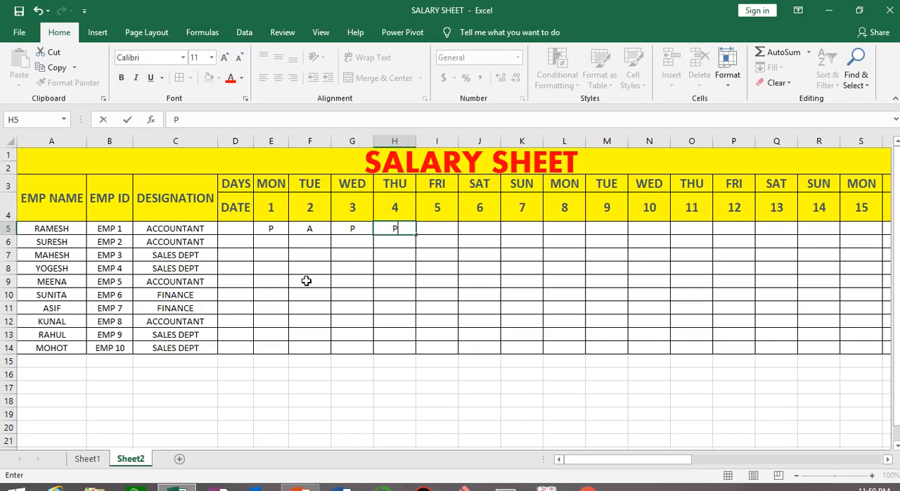
{"action": "key", "text": "Tab"}
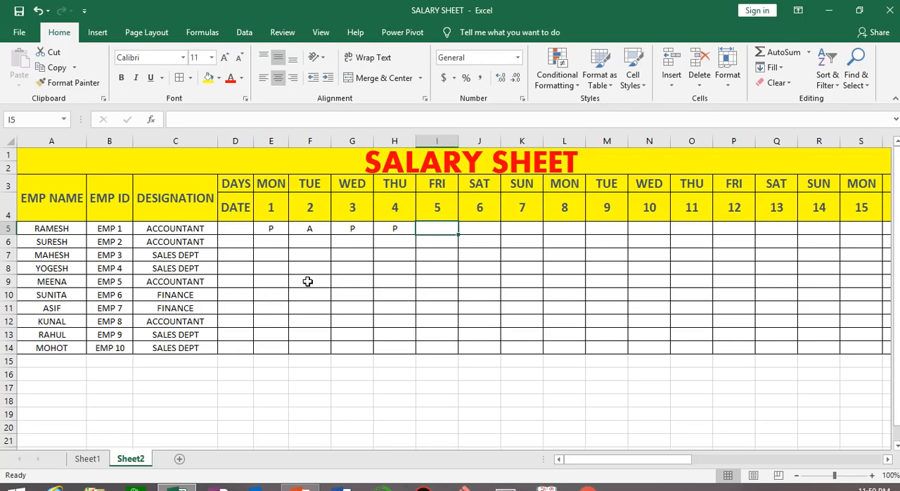
{"action": "type", "text": "H"}
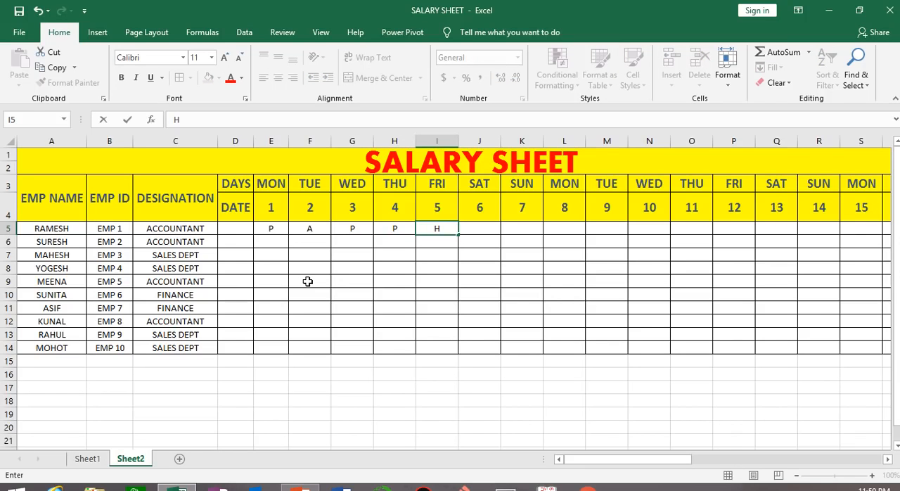
{"action": "key", "text": "Tab"}
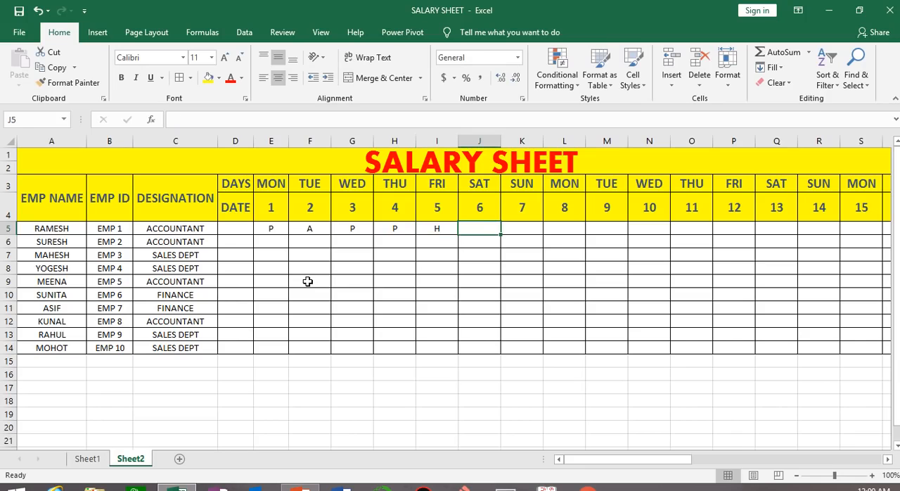
{"action": "type", "text": "P"}
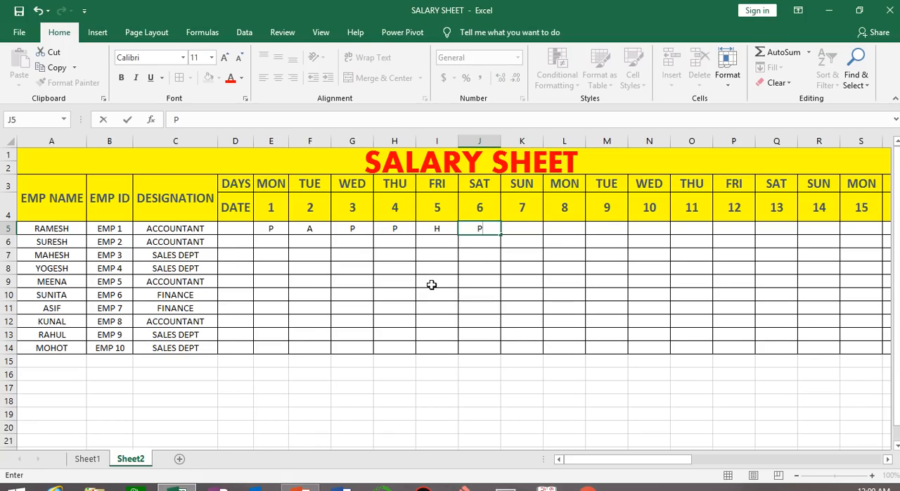
{"action": "left_click", "coordinate": [471, 325]}
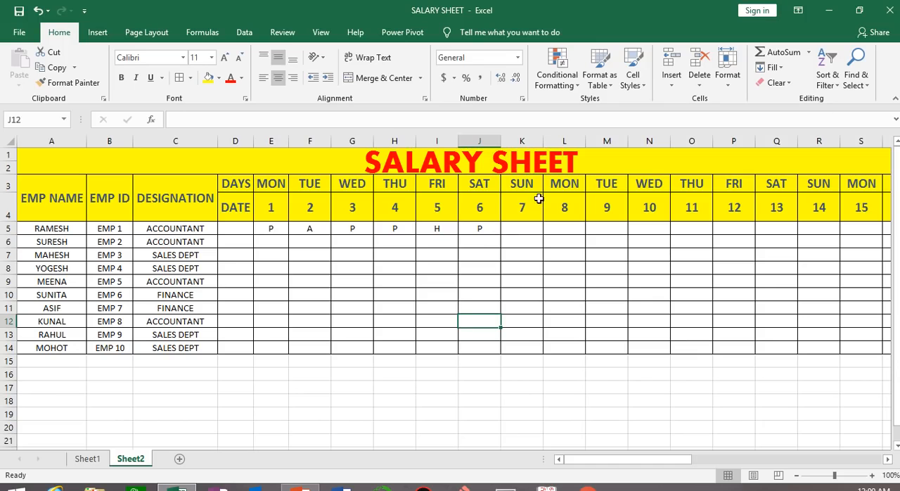
Fill the first Sunday column, K3:K14, with the standard red color, including its day and date headers
{"action": "left_click", "coordinate": [522, 138]}
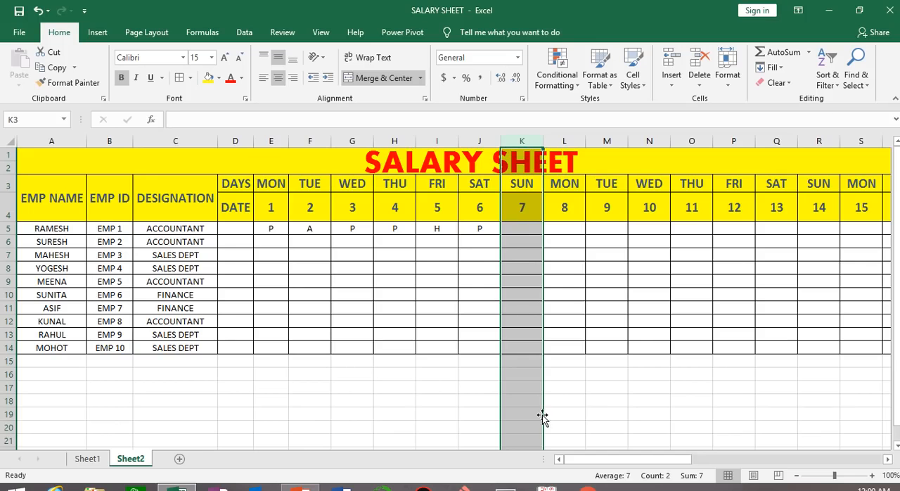
{"action": "left_click", "coordinate": [559, 427]}
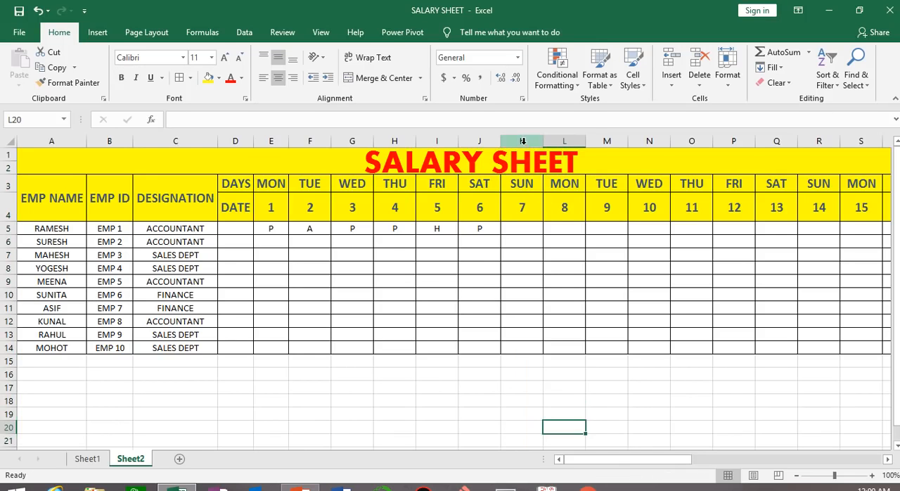
{"action": "left_click_drag", "start_coordinate": [519, 191], "coordinate": [528, 346]}
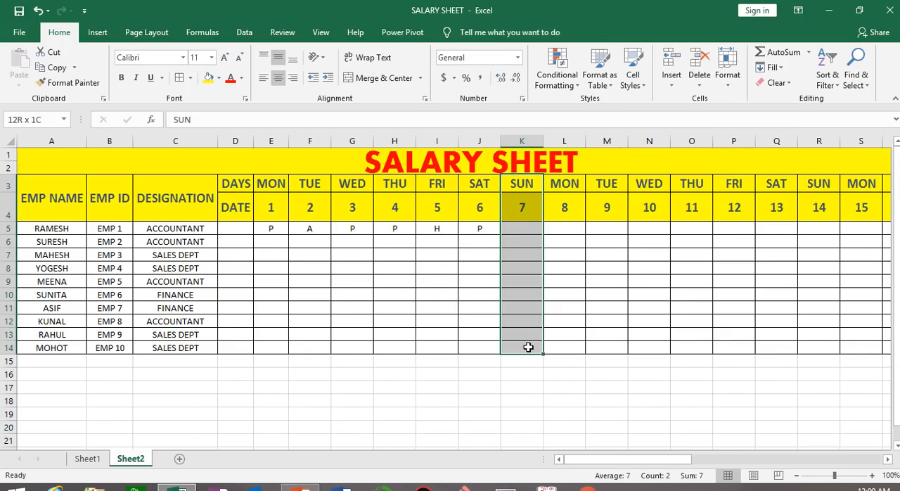
{"action": "left_click", "coordinate": [219, 77]}
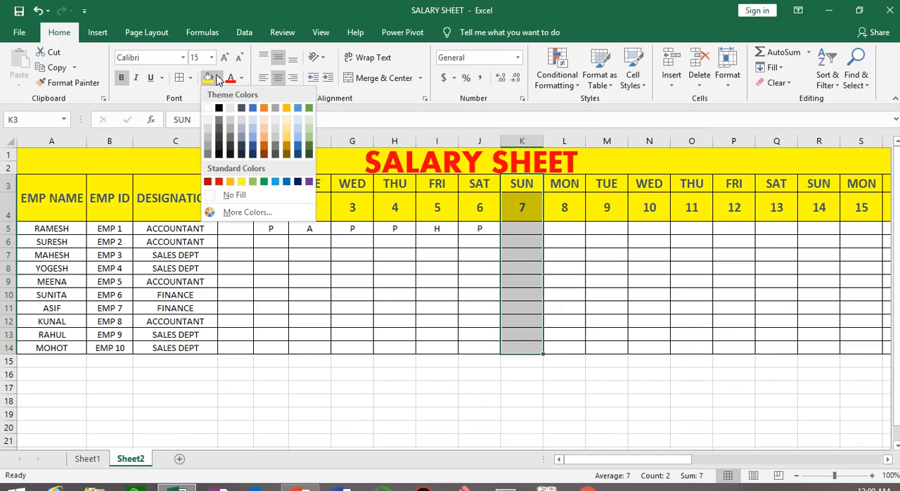
{"action": "left_click", "coordinate": [218, 183]}
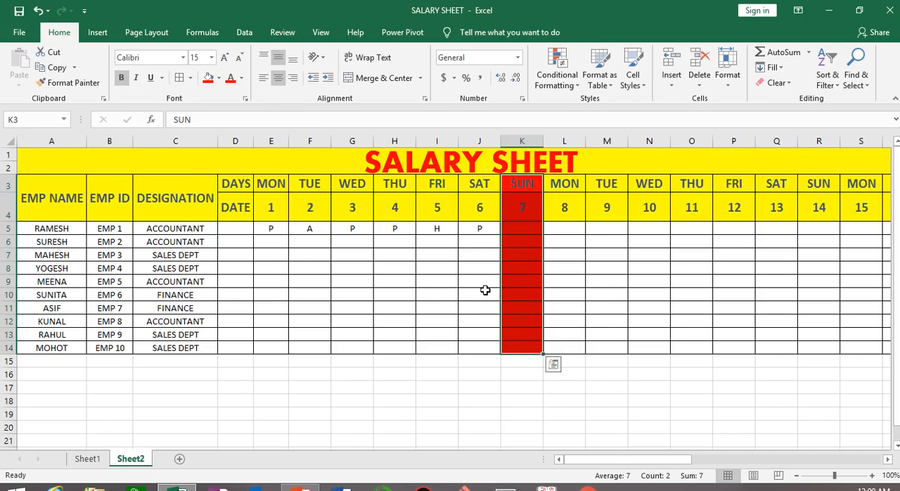
Copy the red Sunday formatting from K3:K14 to the Sunday 14 column, R3:R14, with Format Painter
{"action": "left_click", "coordinate": [68, 82]}
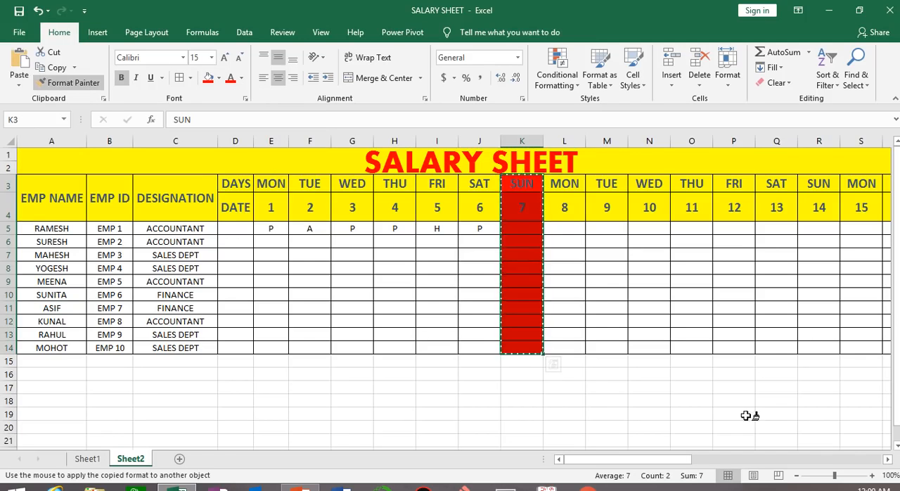
{"action": "left_click", "coordinate": [887, 458]}
{"action": "left_click", "coordinate": [888, 459]}
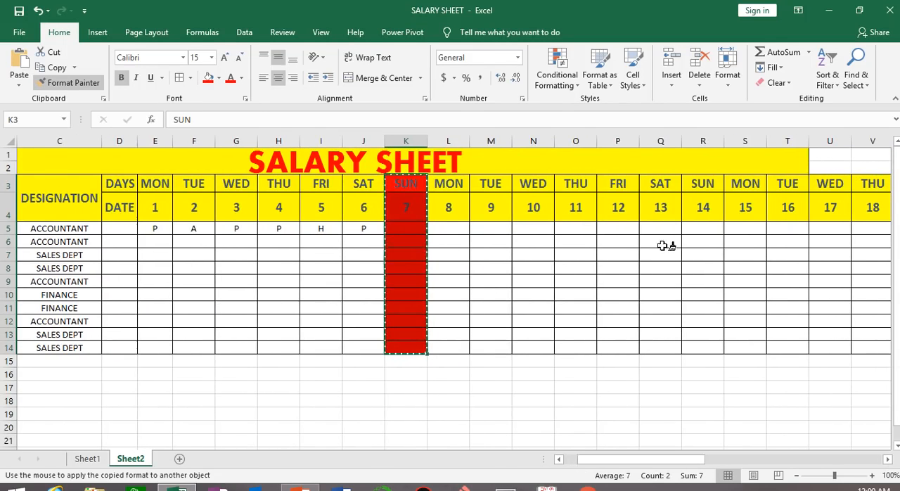
{"action": "mouse_move", "coordinate": [703, 182]}
{"action": "left_mouse_down"}
{"action": "mouse_move", "coordinate": [727, 326]}
{"action": "mouse_move", "coordinate": [701, 344]}
{"action": "left_mouse_up"}
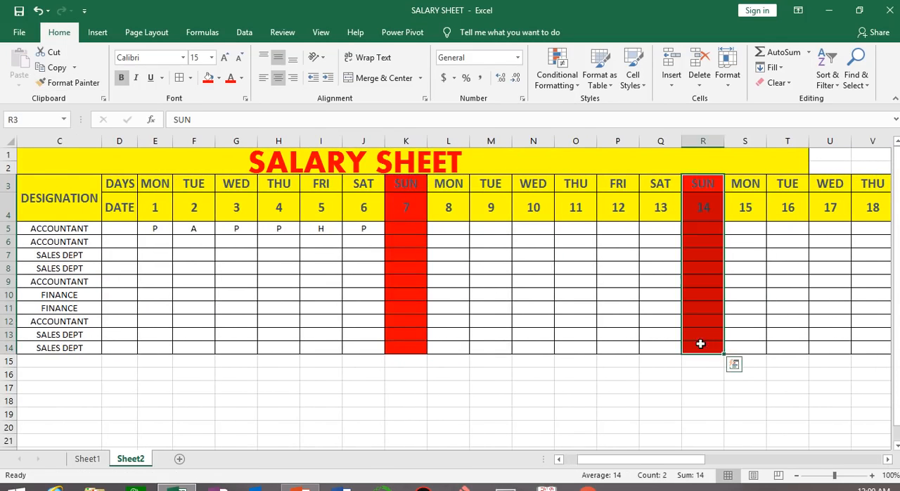
Try to carry the red formatting over to the Sunday 21 column with Format Painter, undoing its application to the Saturday column X3:X14
{"action": "left_click", "coordinate": [90, 85]}
{"action": "left_click", "coordinate": [887, 459]}
{"action": "left_click", "coordinate": [887, 459]}
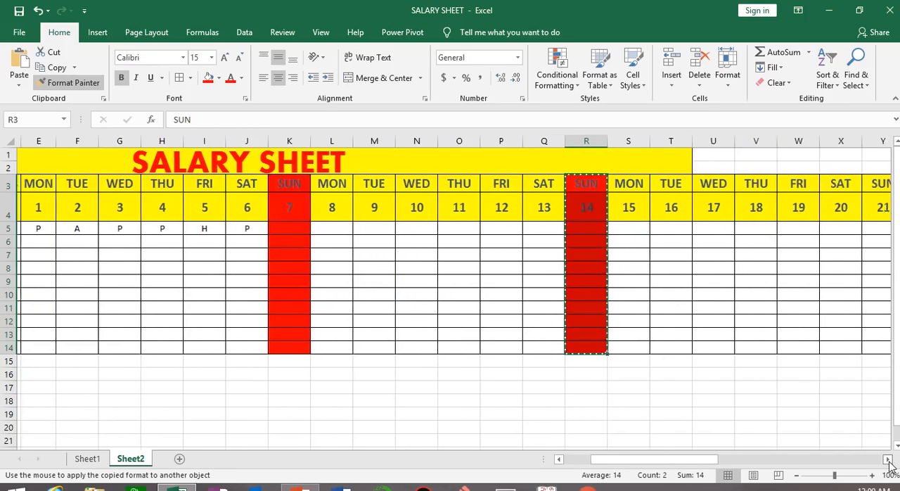
{"action": "left_click", "coordinate": [888, 459]}
{"action": "left_click", "coordinate": [887, 459]}
{"action": "left_click", "coordinate": [887, 459]}
{"action": "left_click", "coordinate": [887, 459]}
{"action": "mouse_move", "coordinate": [682, 178]}
{"action": "left_mouse_down"}
{"action": "mouse_move", "coordinate": [699, 345]}
{"action": "mouse_move", "coordinate": [687, 349]}
{"action": "left_mouse_up"}
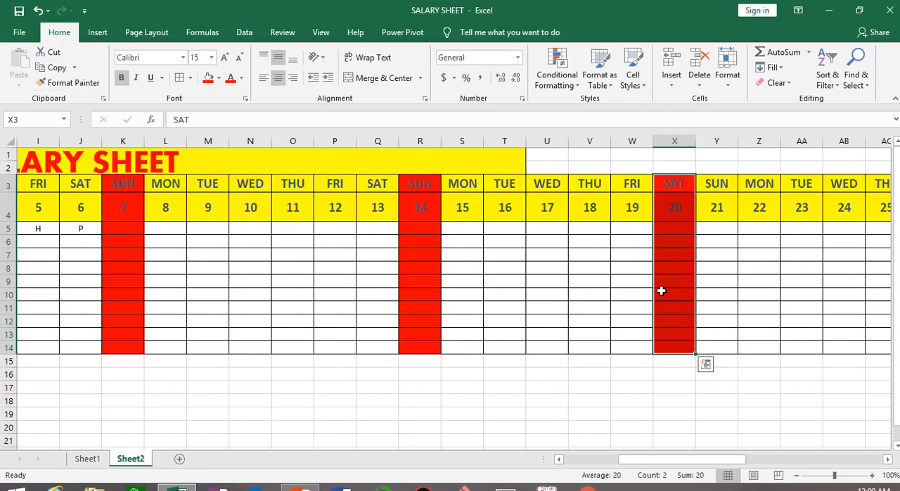
{"action": "left_click", "coordinate": [887, 459]}
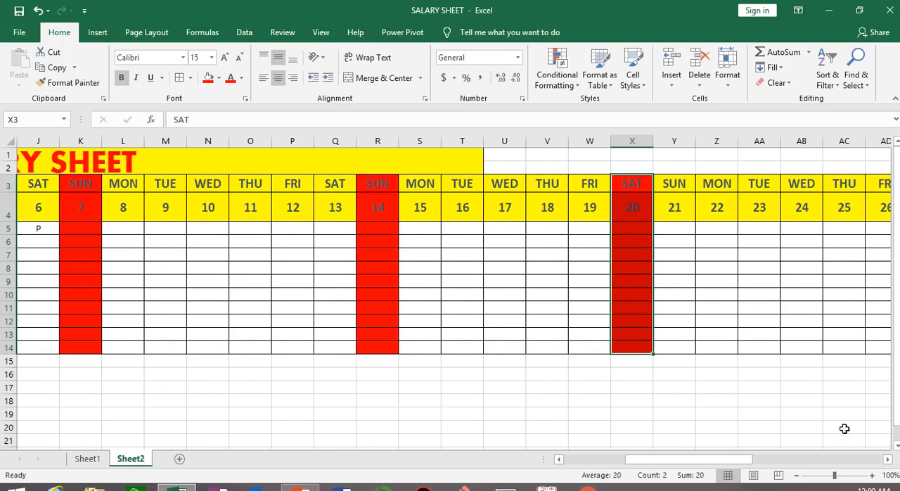
{"action": "key", "text": "ctrl+z"}
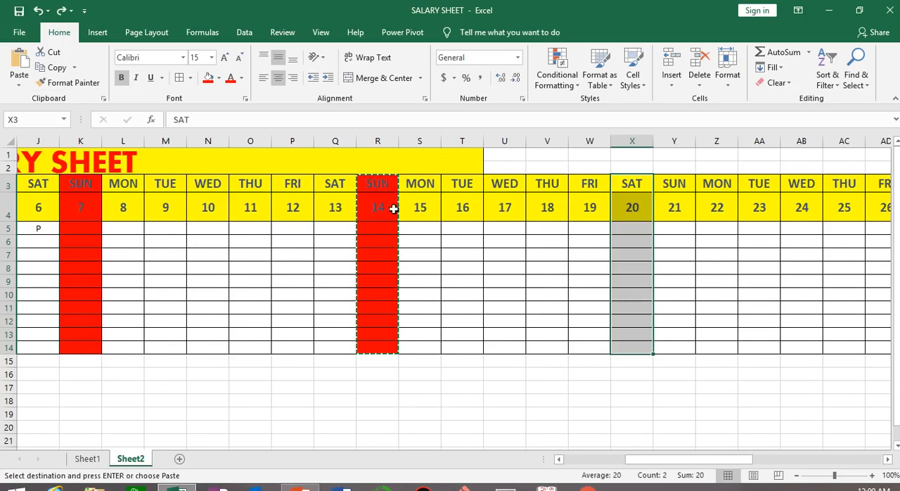
{"action": "left_click", "coordinate": [70, 82]}
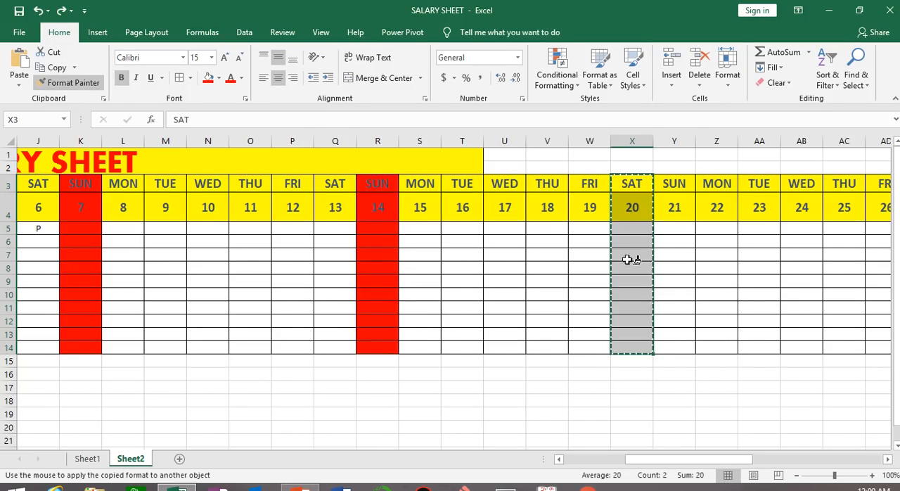
{"action": "left_click_drag", "start_coordinate": [679, 182], "coordinate": [688, 348]}
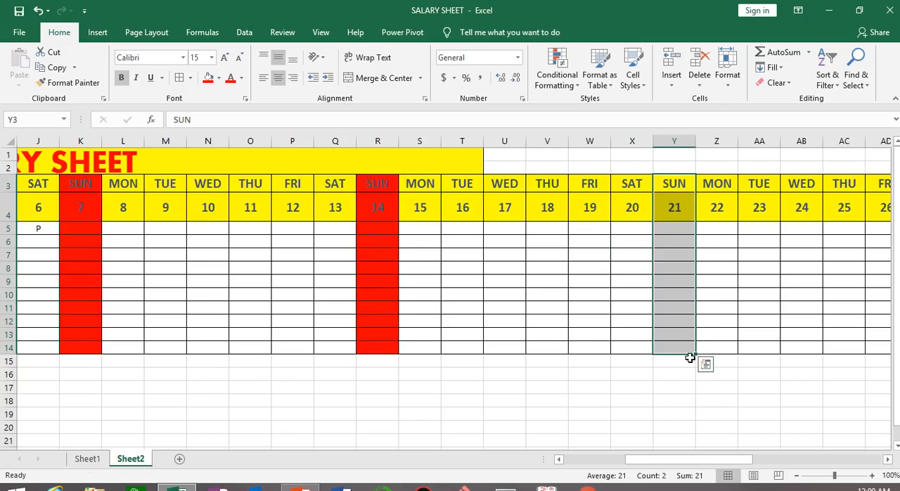
{"action": "left_click_drag", "start_coordinate": [377, 184], "coordinate": [380, 347]}
{"action": "left_click", "coordinate": [70, 82]}
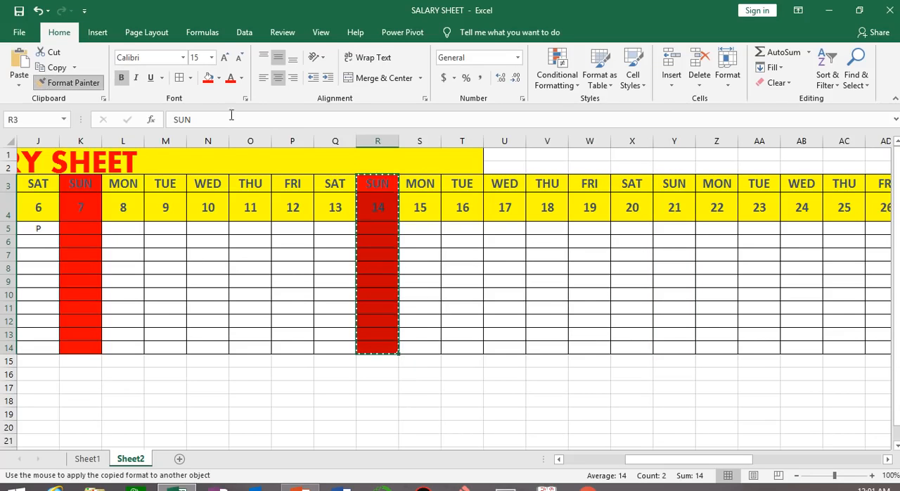
{"action": "left_click", "coordinate": [634, 182]}
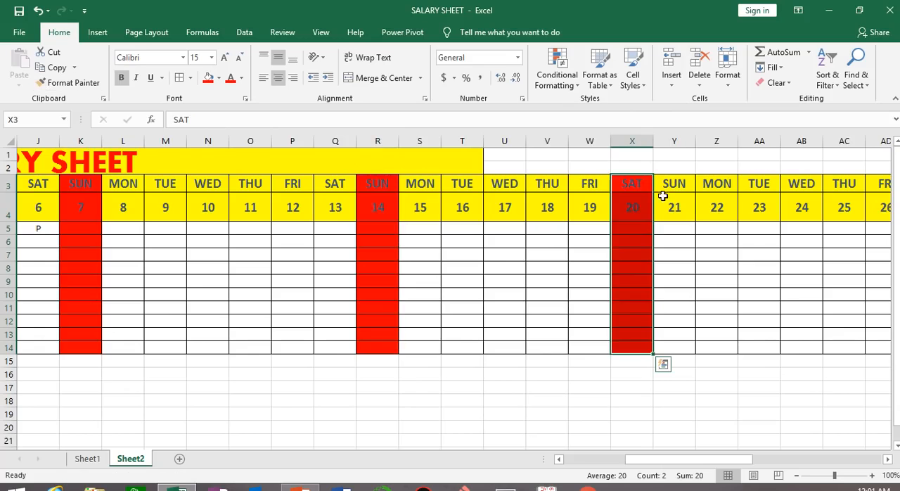
{"action": "key", "text": "ctrl+z"}
Copy the red Sunday formatting from R3:R14 to the Sunday 21 column, Y3:Y14, with Format Painter
{"action": "left_click_drag", "start_coordinate": [379, 182], "coordinate": [377, 336]}
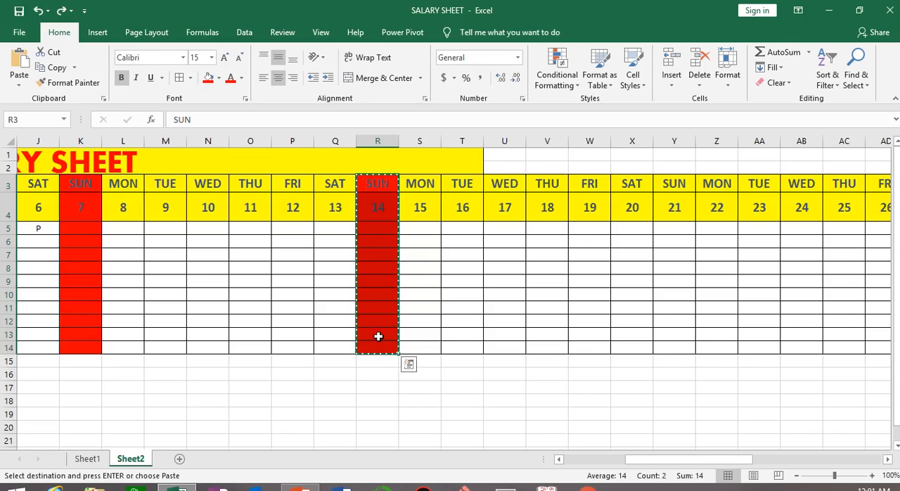
{"action": "left_click", "coordinate": [72, 82]}
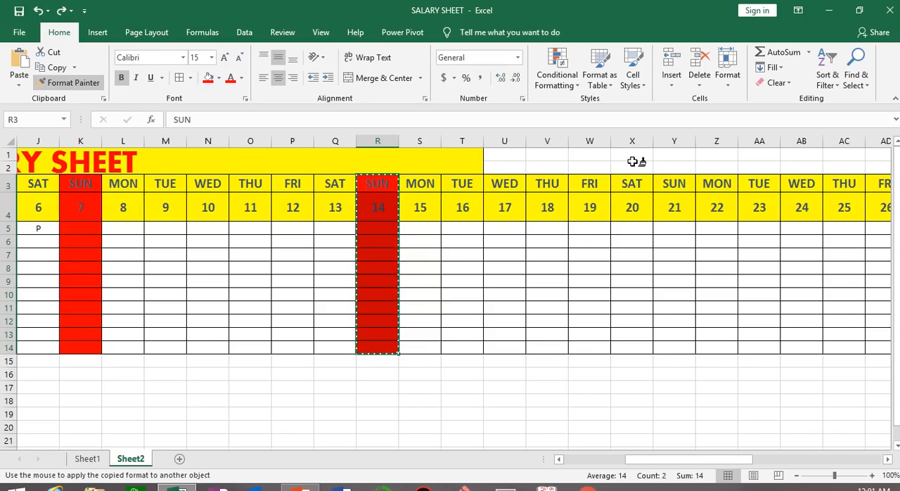
{"action": "left_click", "coordinate": [677, 184]}
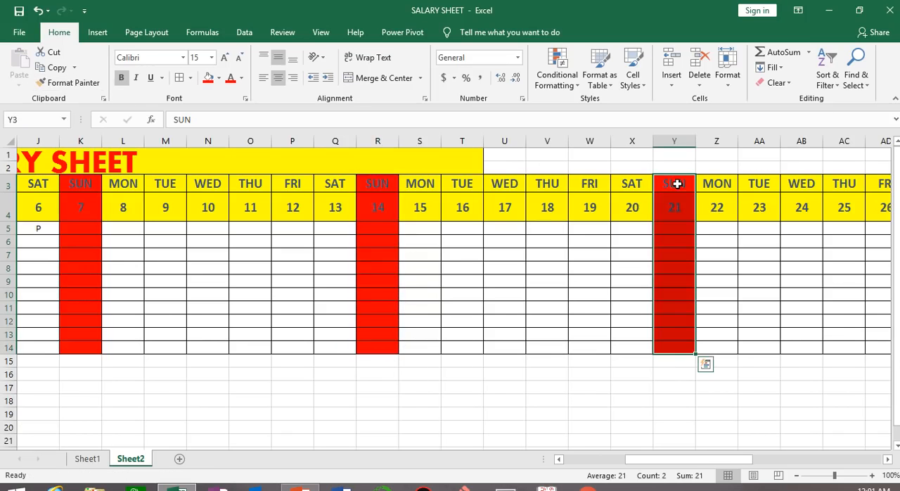
Copy the red Sunday formatting from Y3:Y14 to the Sunday 28 column, AF3:AF14, with Format Painter
{"action": "left_click", "coordinate": [887, 459]}
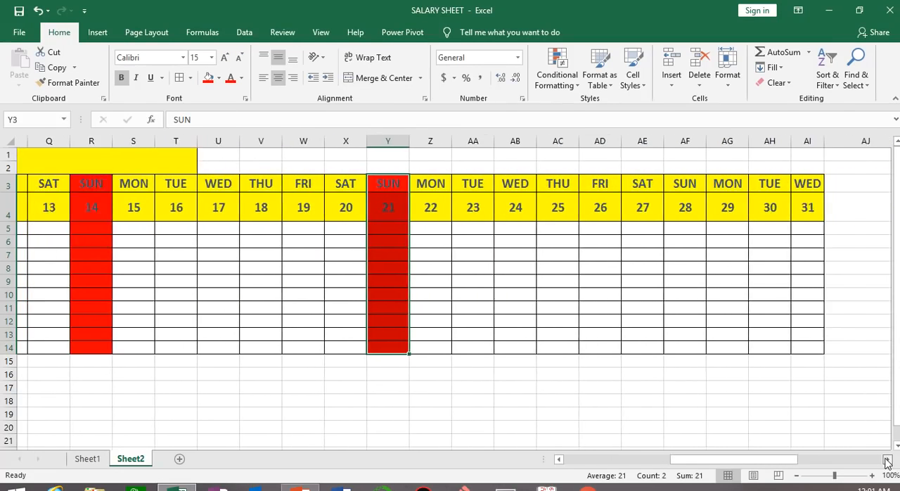
{"action": "left_click", "coordinate": [325, 183]}
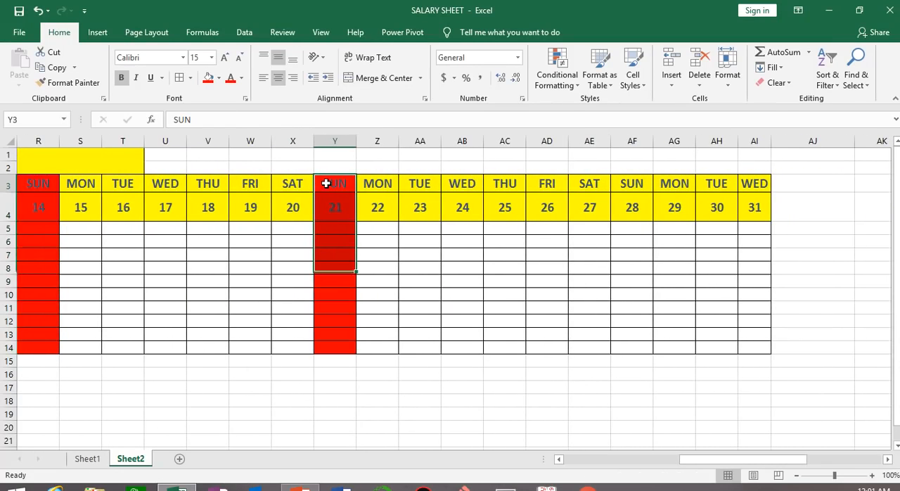
{"action": "left_click_drag", "start_coordinate": [332, 181], "coordinate": [340, 346]}
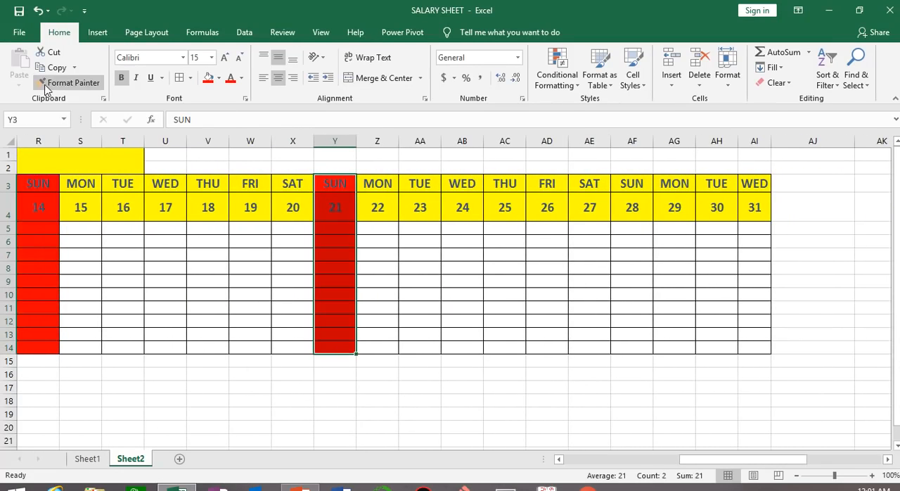
{"action": "left_click", "coordinate": [66, 83]}
{"action": "left_click_drag", "start_coordinate": [635, 184], "coordinate": [634, 339]}
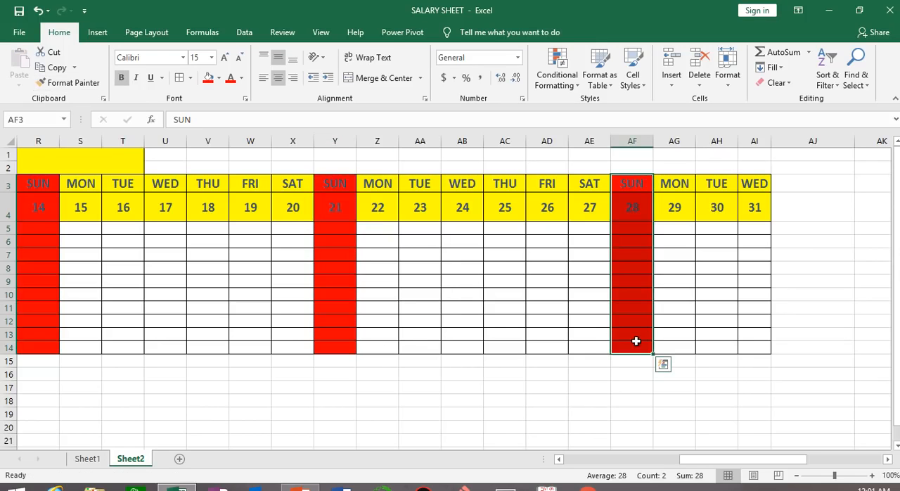
{"action": "left_click", "coordinate": [546, 425]}
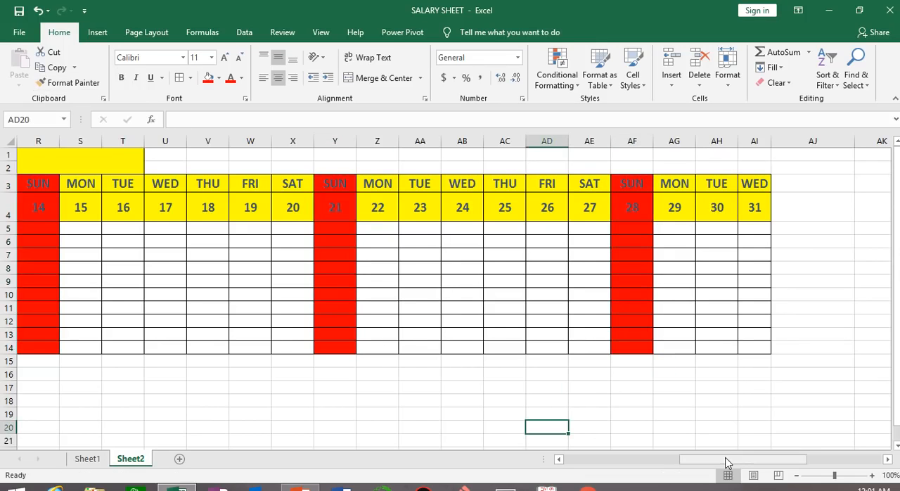
Fill the Thursday 11 column, O3:O14, with the standard green color, including its day and date headers
{"action": "left_click_drag", "start_coordinate": [724, 460], "coordinate": [609, 460]}
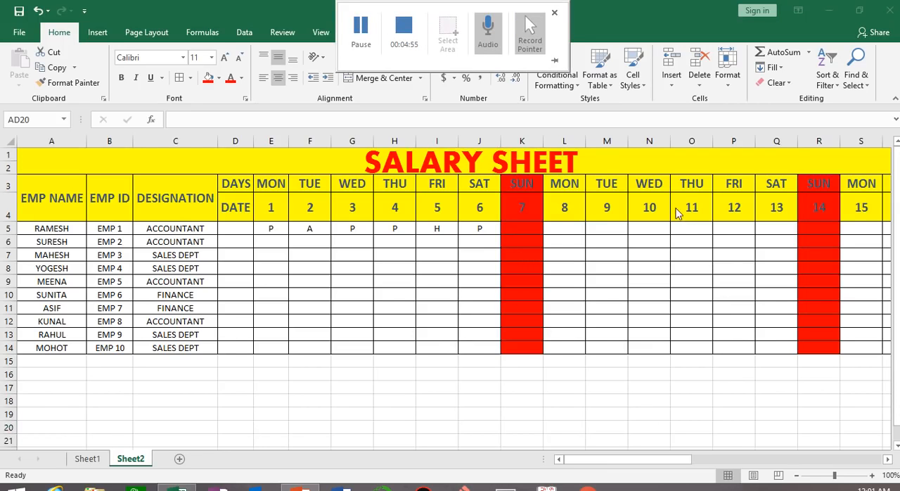
{"action": "left_click", "coordinate": [694, 182]}
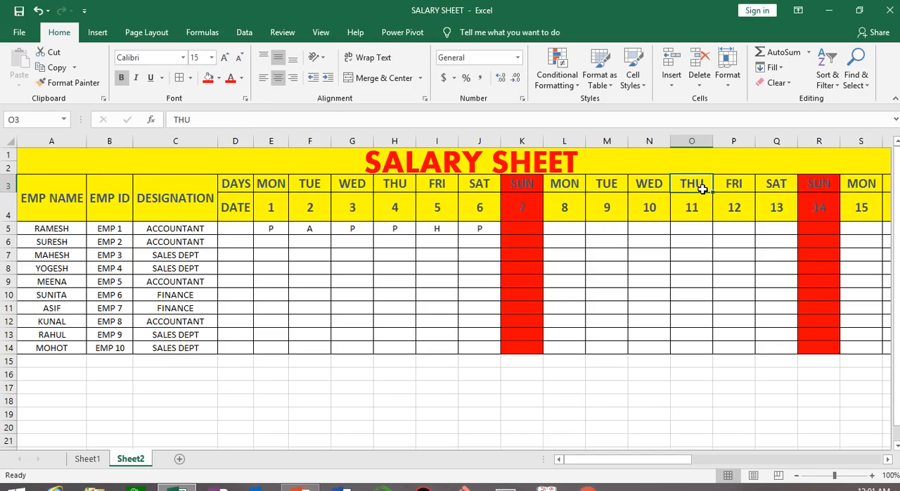
{"action": "left_click_drag", "start_coordinate": [696, 180], "coordinate": [697, 345]}
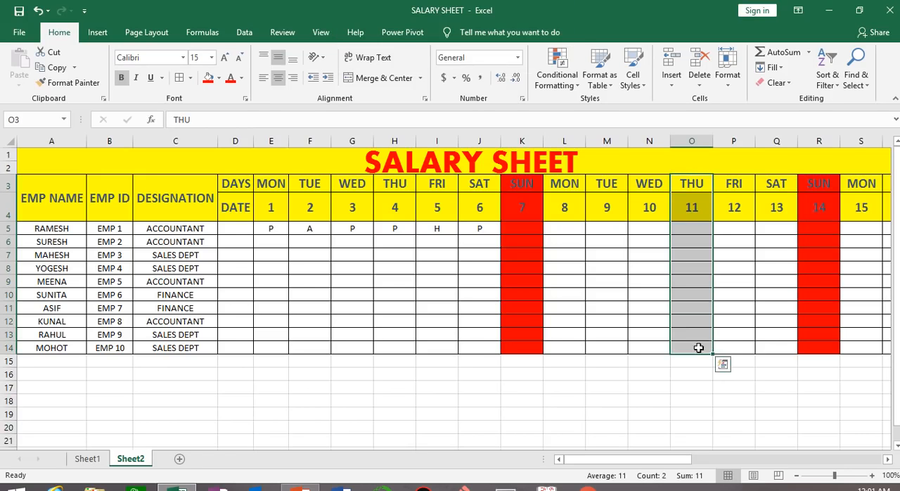
{"action": "left_click", "coordinate": [218, 78]}
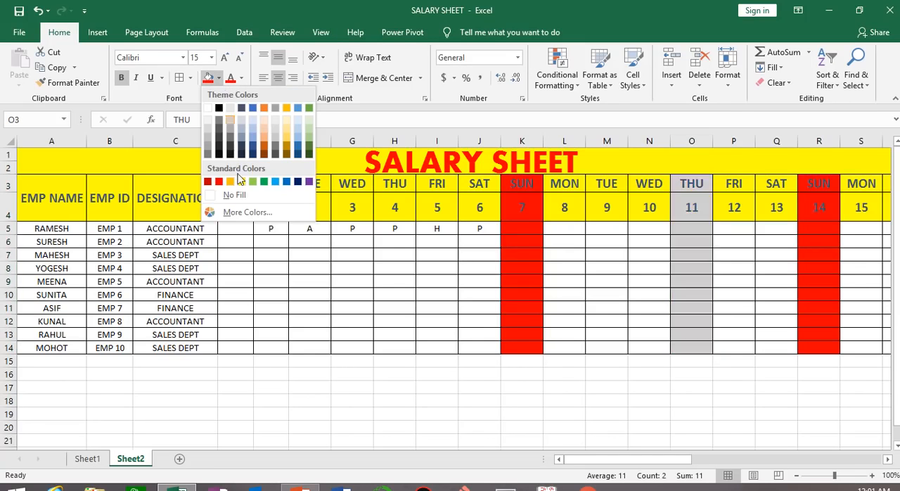
{"action": "left_click", "coordinate": [264, 181]}
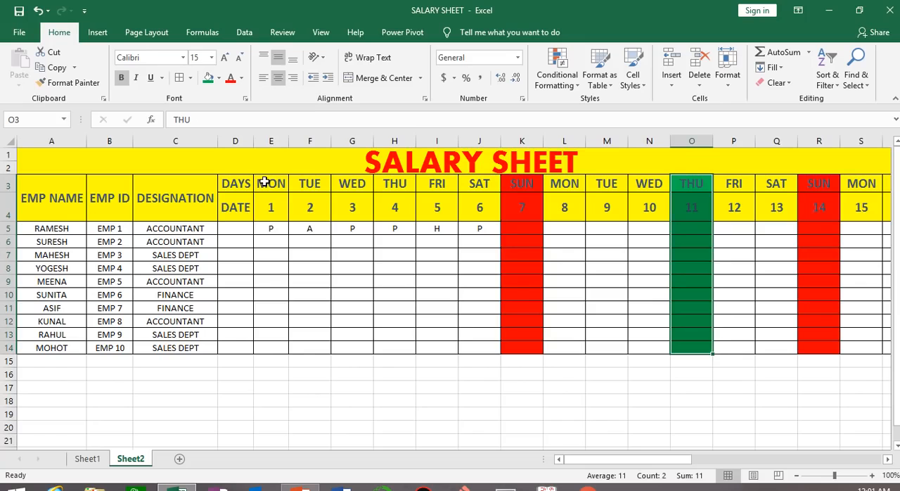
Copy the green formatting from O3:O14 to the Friday 12 column, P3:P14, with Format Painter
{"action": "left_click", "coordinate": [83, 84]}
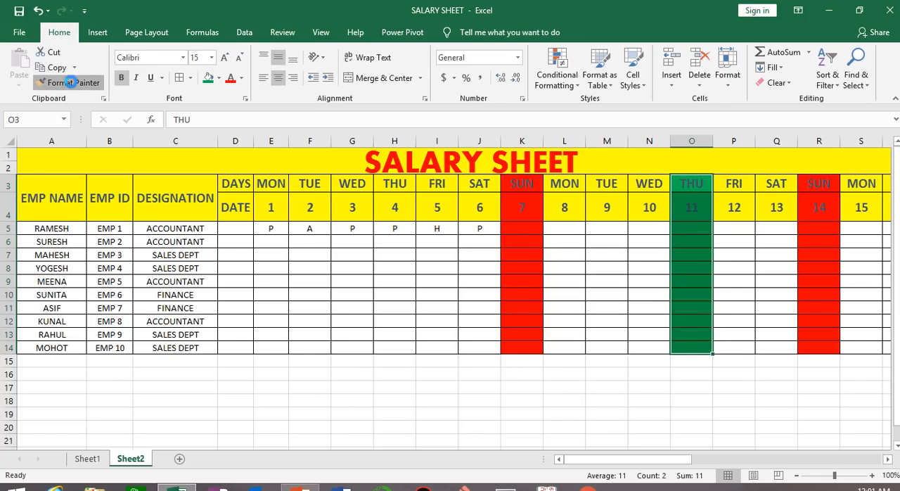
{"action": "left_click", "coordinate": [731, 189]}
{"action": "left_click", "coordinate": [728, 427]}
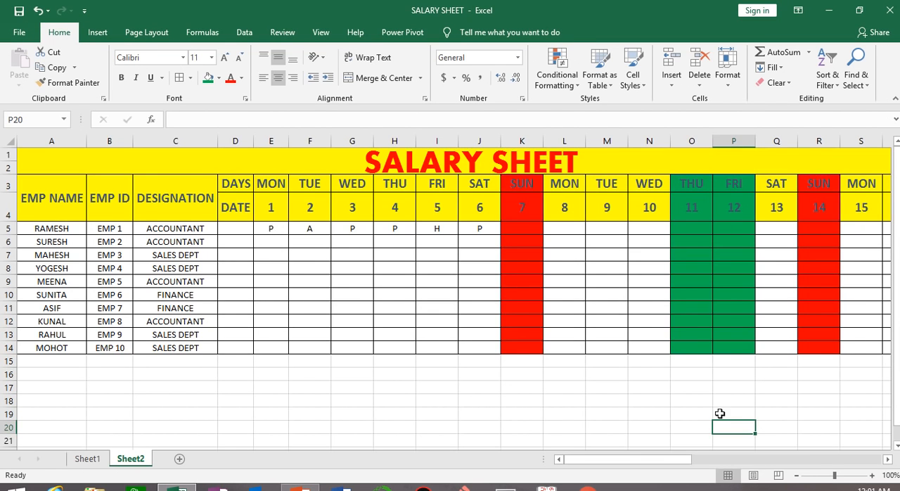
{"action": "mouse_move", "coordinate": [656, 459]}
{"action": "left_mouse_down"}
{"action": "mouse_move", "coordinate": [788, 461]}
{"action": "mouse_move", "coordinate": [647, 461]}
{"action": "left_mouse_up"}
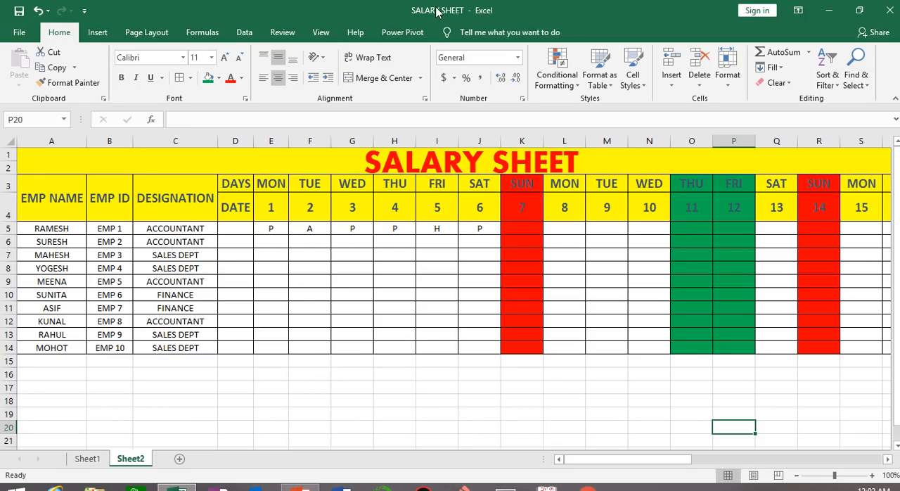
{"action": "mouse_move", "coordinate": [439, 9]}
{"action": "left_click", "coordinate": [359, 37]}
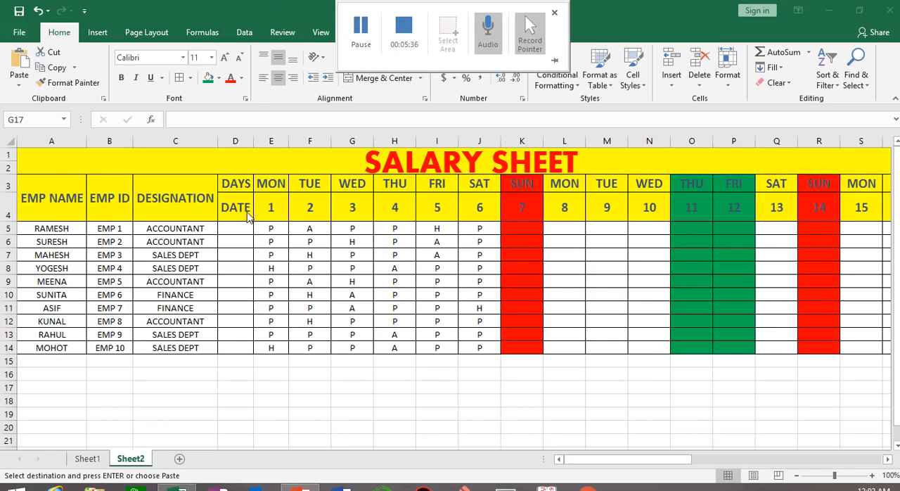
Review the employees' attendance marks for dates 1 to 6 in E5:J14
{"action": "left_click", "coordinate": [279, 228]}
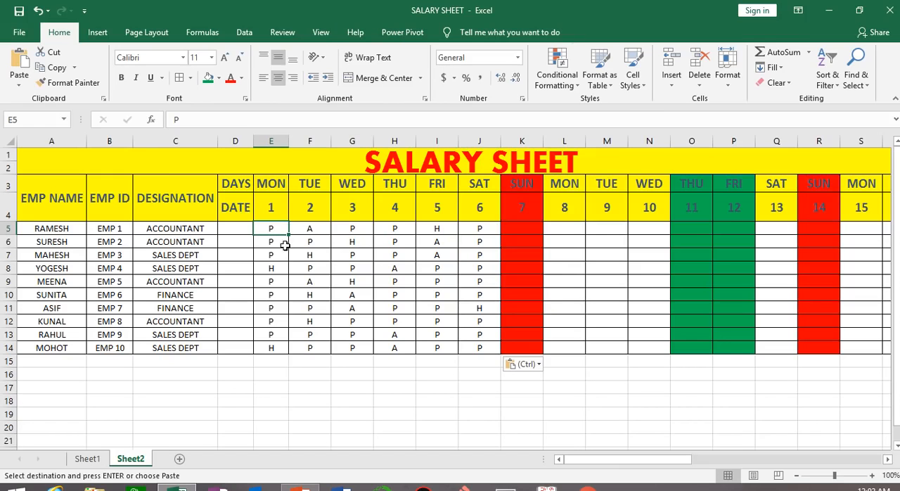
{"action": "left_click", "coordinate": [314, 240]}
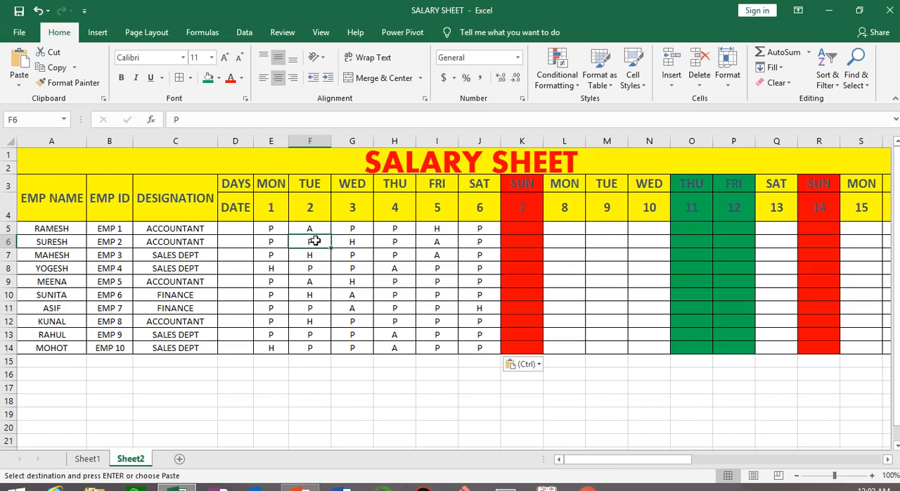
{"action": "left_click", "coordinate": [366, 242]}
{"action": "left_click", "coordinate": [392, 243]}
{"action": "left_click", "coordinate": [436, 242]}
{"action": "left_click", "coordinate": [488, 242]}
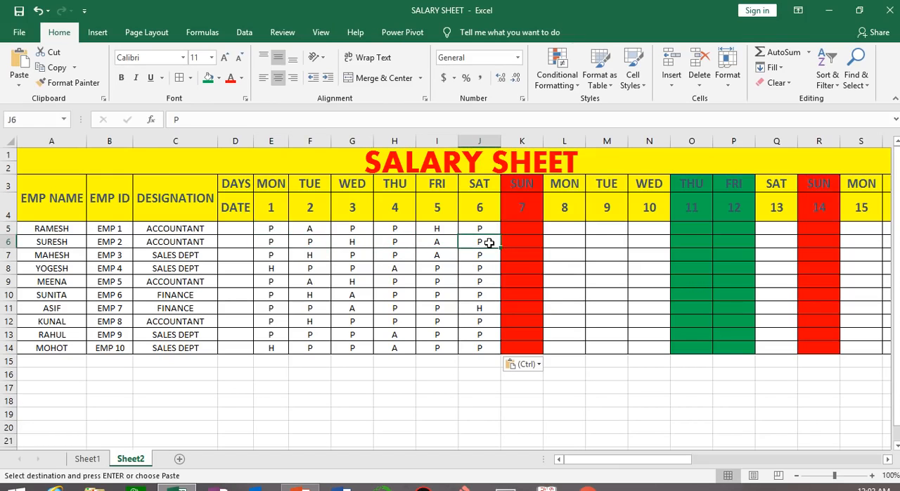
{"action": "left_click", "coordinate": [489, 257]}
{"action": "left_click", "coordinate": [438, 258]}
{"action": "left_click", "coordinate": [392, 255]}
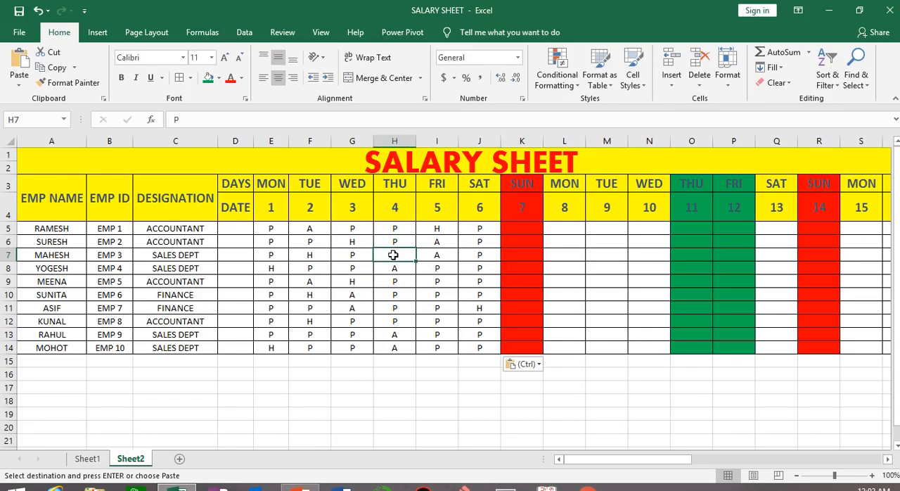
{"action": "left_click", "coordinate": [346, 256]}
{"action": "left_click", "coordinate": [309, 256]}
{"action": "left_click", "coordinate": [278, 258]}
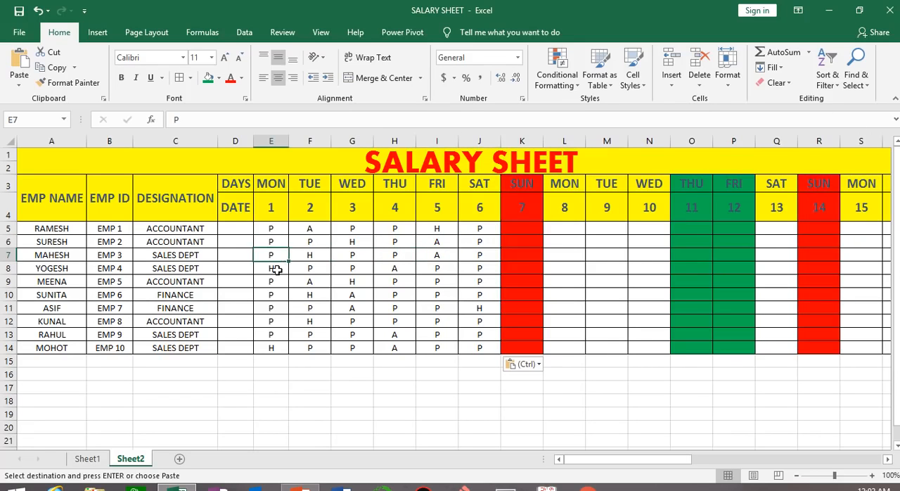
{"action": "left_click", "coordinate": [278, 270]}
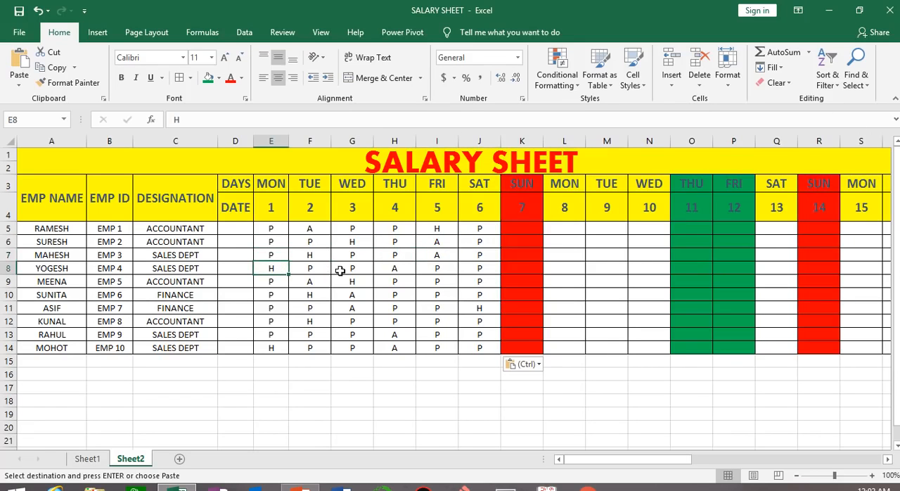
{"action": "left_click", "coordinate": [603, 428]}
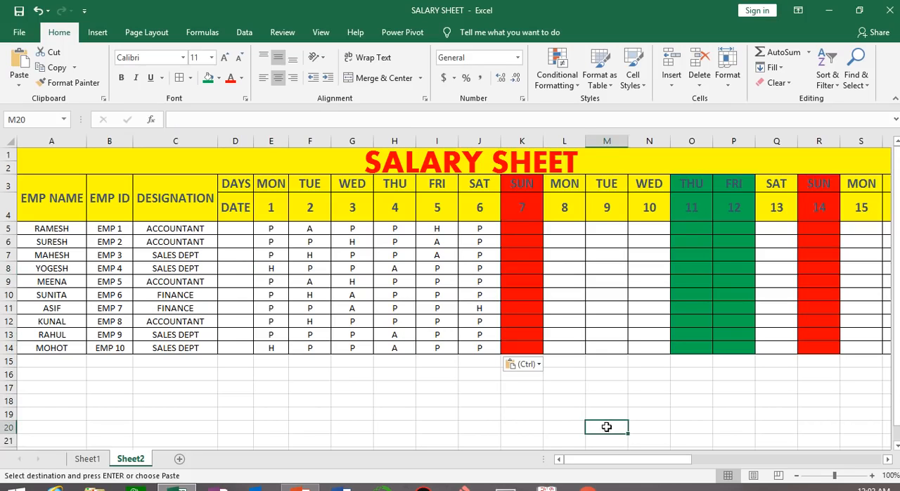
{"action": "left_click_drag", "start_coordinate": [267, 228], "coordinate": [473, 344]}
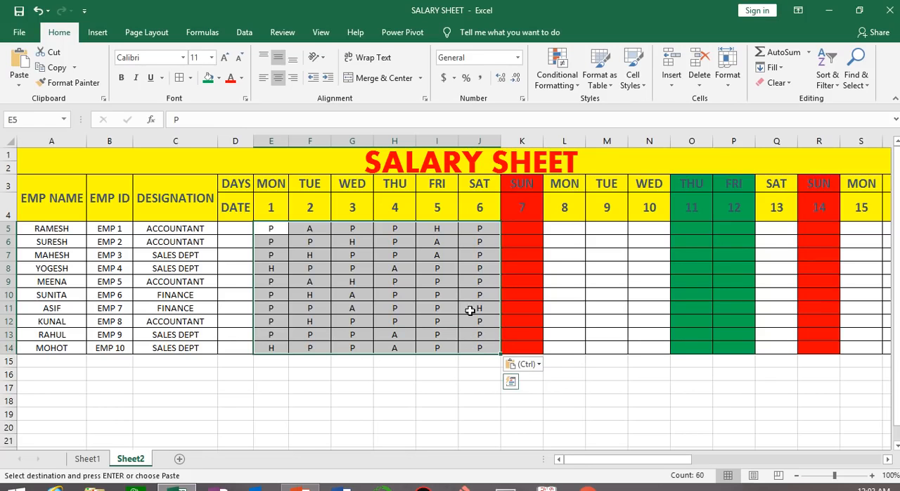
{"action": "left_click", "coordinate": [432, 399]}
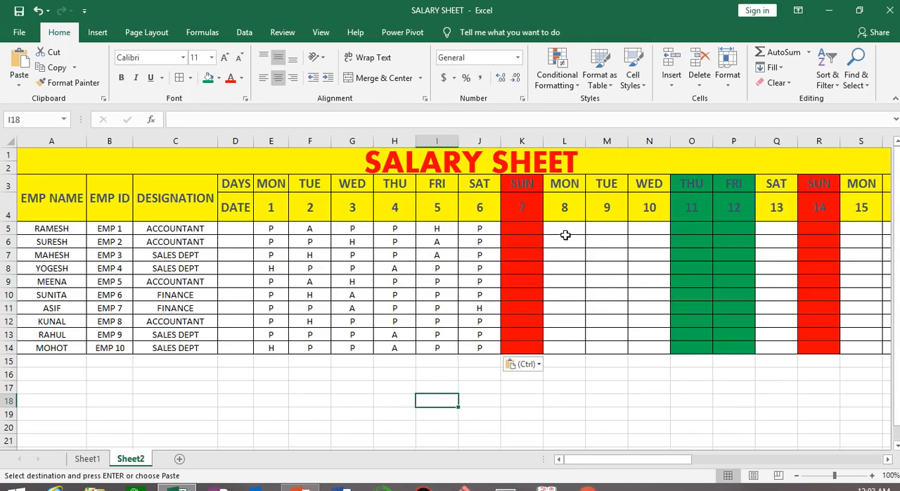
Copy the attendance marks for dates 1 to 3, E5:G14, into dates 8 to 10, L5:N14
{"action": "left_click_drag", "start_coordinate": [270, 227], "coordinate": [365, 347]}
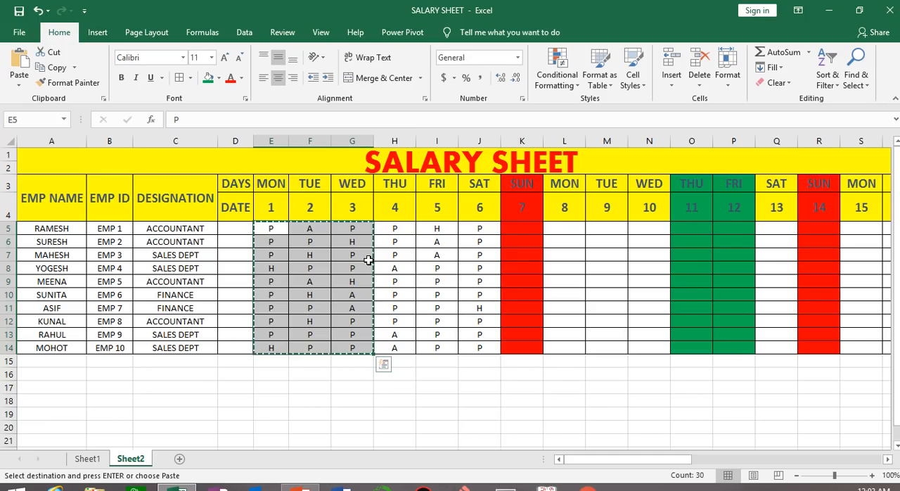
{"action": "left_click", "coordinate": [560, 229]}
{"action": "key", "text": "ctrl+v"}
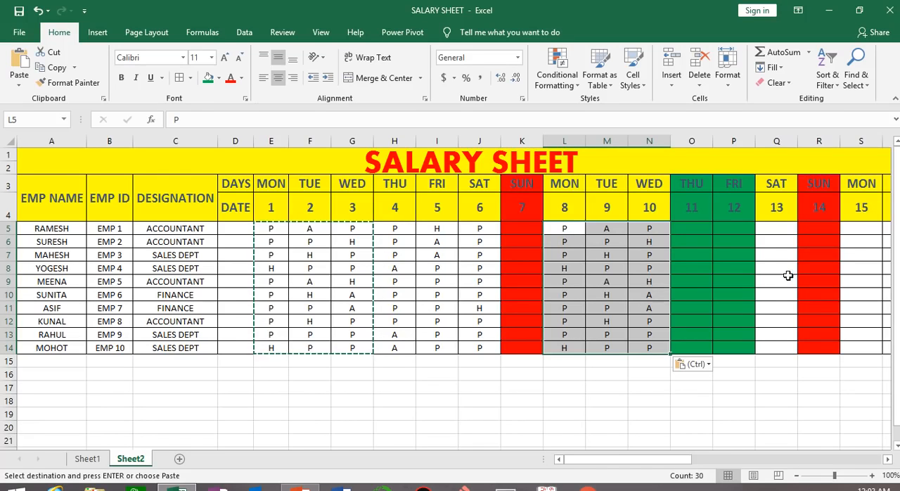
Copy the Saturday 6 attendance marks, J5:J14, into the Saturday 13 column, Q5:Q14
{"action": "left_click", "coordinate": [484, 230]}
{"action": "left_click_drag", "start_coordinate": [484, 228], "coordinate": [475, 348]}
{"action": "key", "text": "ctrl+c"}
{"action": "left_click", "coordinate": [773, 228]}
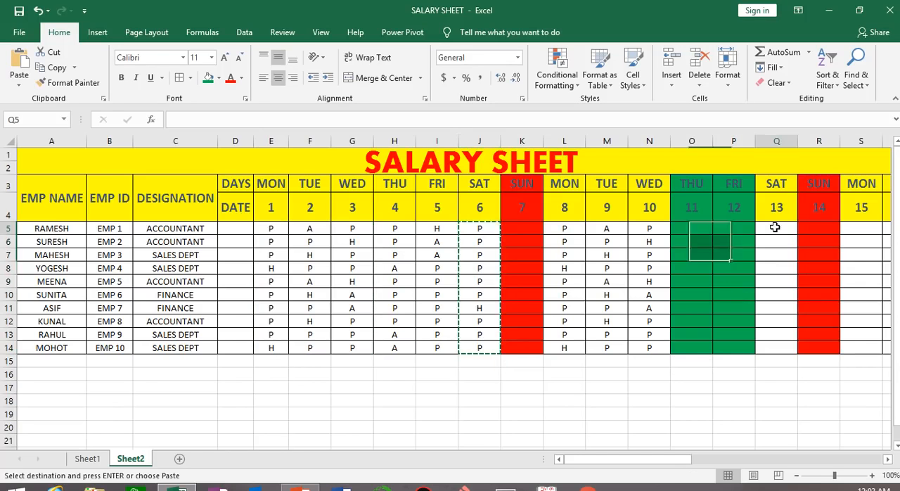
{"action": "key", "text": "ctrl+v"}
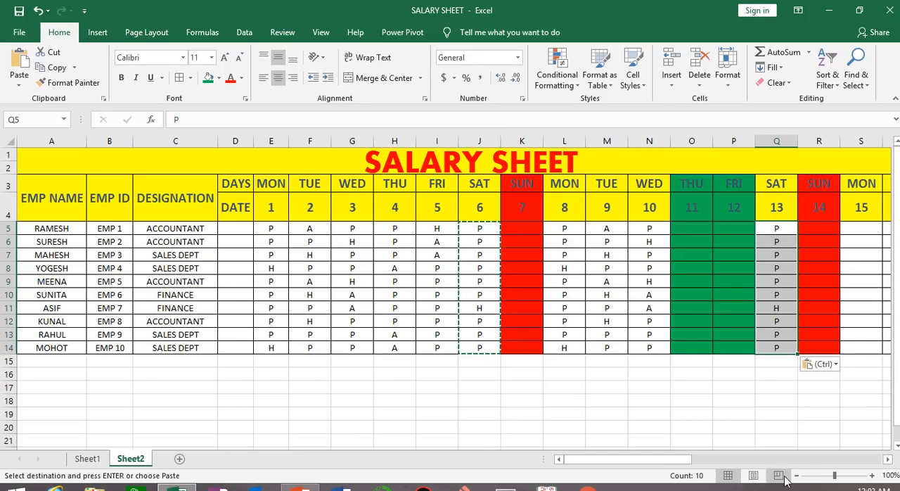
Copy the attendance marks for dates 1 to 6, E5:J14, into dates 15 to 20, S5:X14
{"action": "left_click", "coordinate": [887, 459]}
{"action": "left_click", "coordinate": [887, 458]}
{"action": "left_click", "coordinate": [887, 458]}
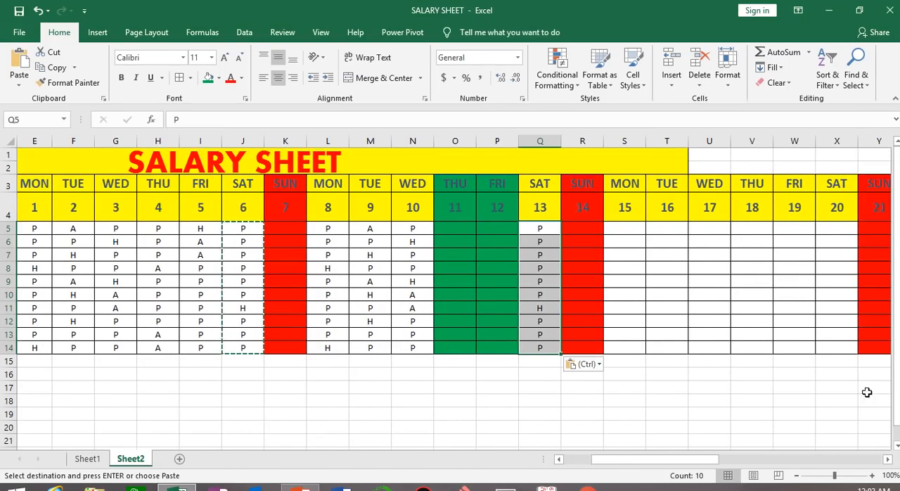
{"action": "left_click_drag", "start_coordinate": [669, 466], "coordinate": [639, 462]}
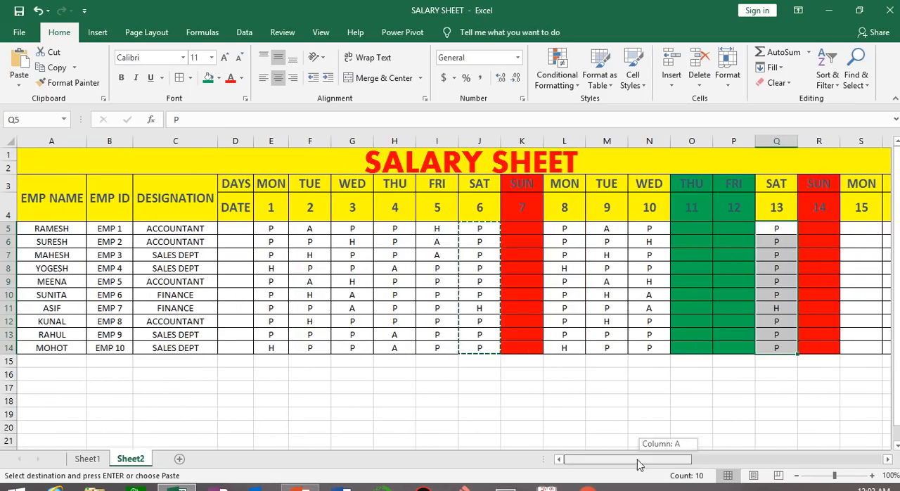
{"action": "left_click_drag", "start_coordinate": [271, 228], "coordinate": [477, 345]}
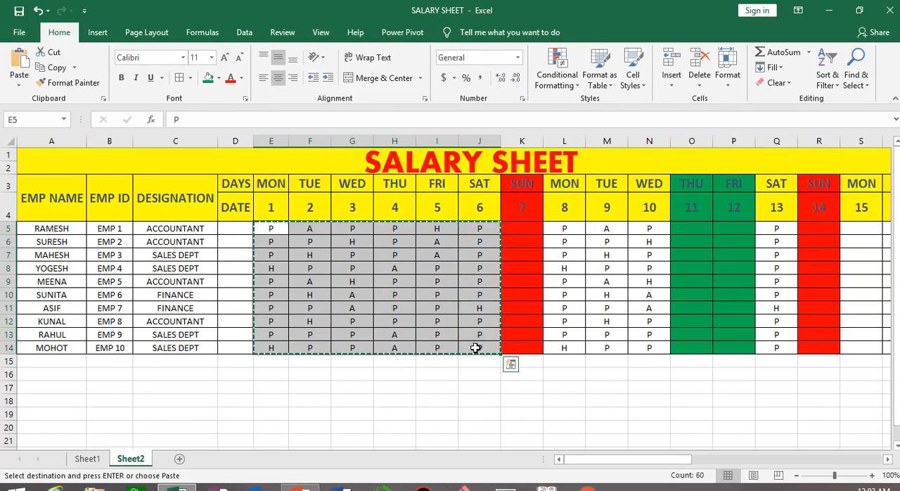
{"action": "left_click_drag", "start_coordinate": [668, 466], "coordinate": [735, 467]}
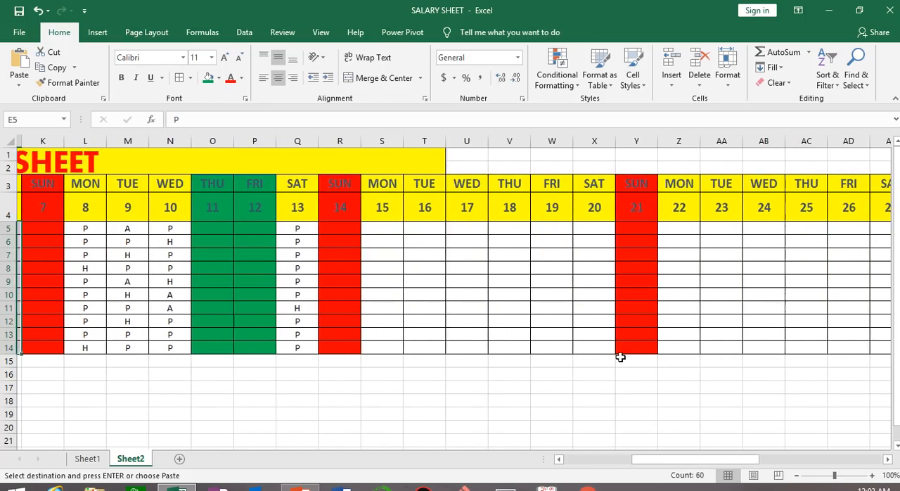
{"action": "left_click", "coordinate": [383, 231]}
{"action": "key", "text": "ctrl+v"}
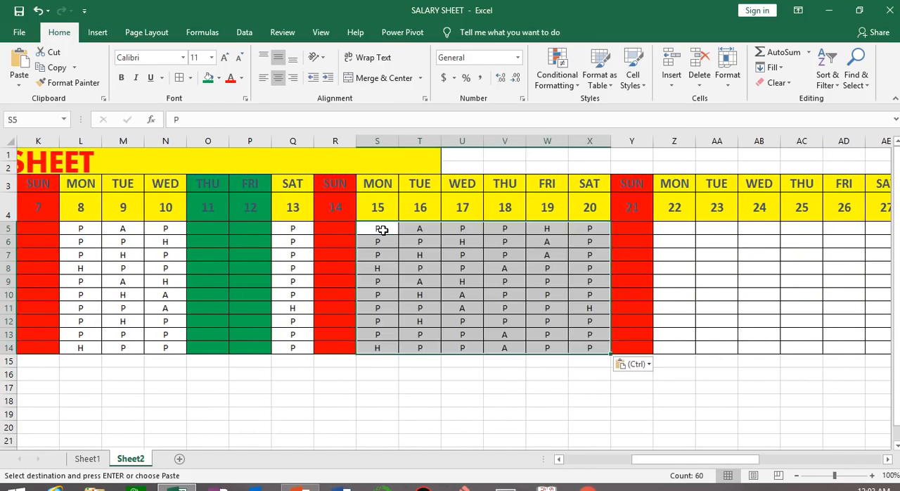
Paste the same six days of attendance marks into dates 22 to 27, Z5:AE14
{"action": "left_click_drag", "start_coordinate": [741, 466], "coordinate": [773, 466]}
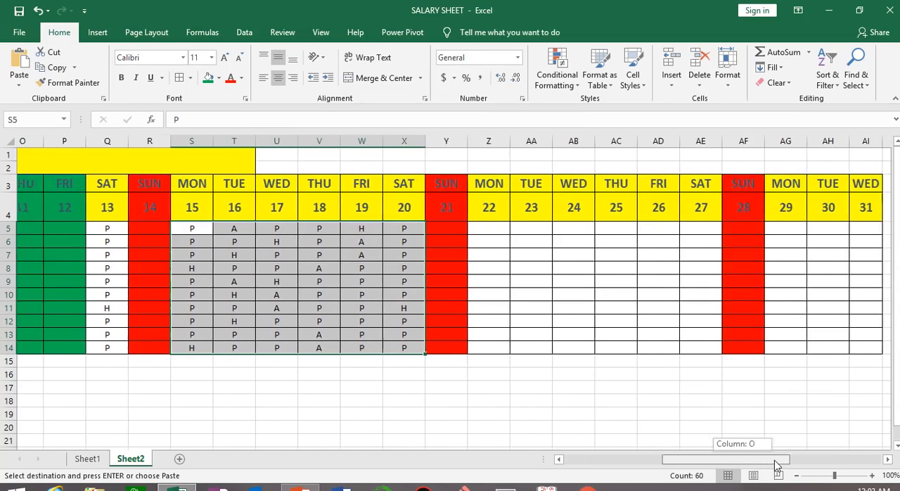
{"action": "left_click", "coordinate": [465, 226]}
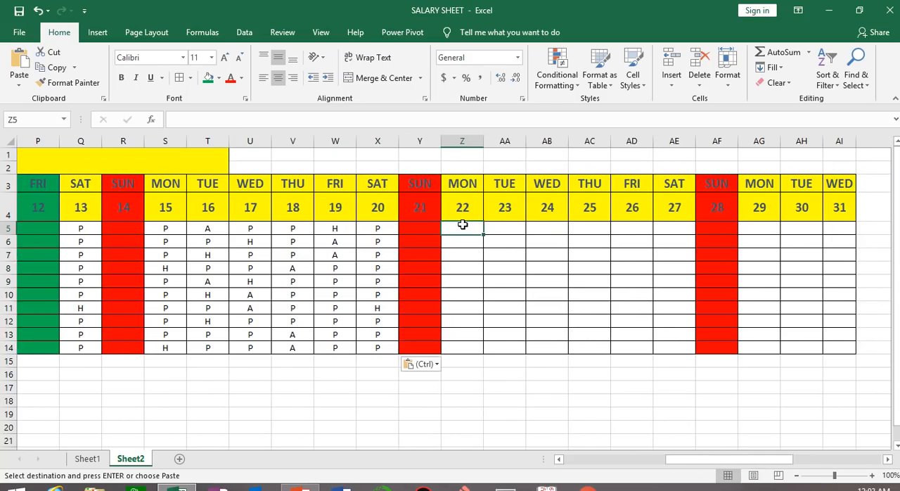
{"action": "key", "text": "ctrl+v"}
Copy the attendance marks for dates 25 to 27, AC5:AE14, into dates 29 to 31, AG5:AI14
{"action": "left_click_drag", "start_coordinate": [763, 463], "coordinate": [790, 461]}
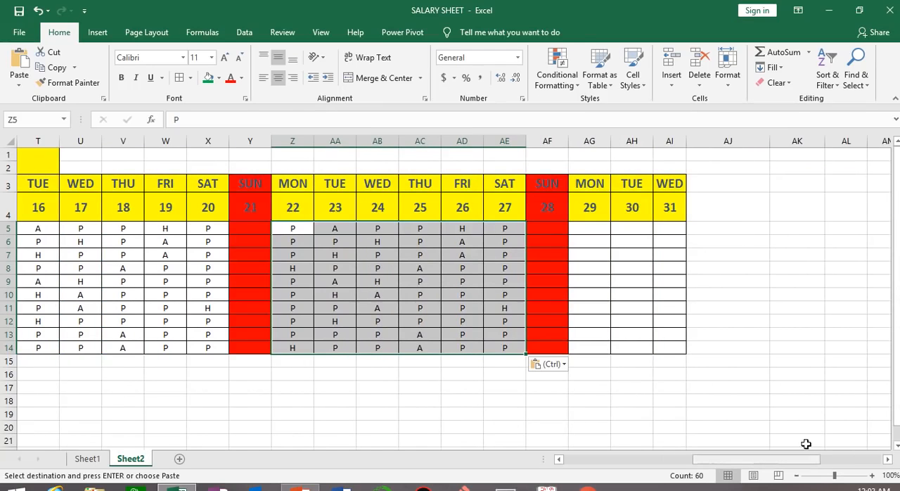
{"action": "left_click", "coordinate": [460, 227]}
{"action": "left_click_drag", "start_coordinate": [412, 226], "coordinate": [510, 347]}
{"action": "key", "text": "ctrl+c"}
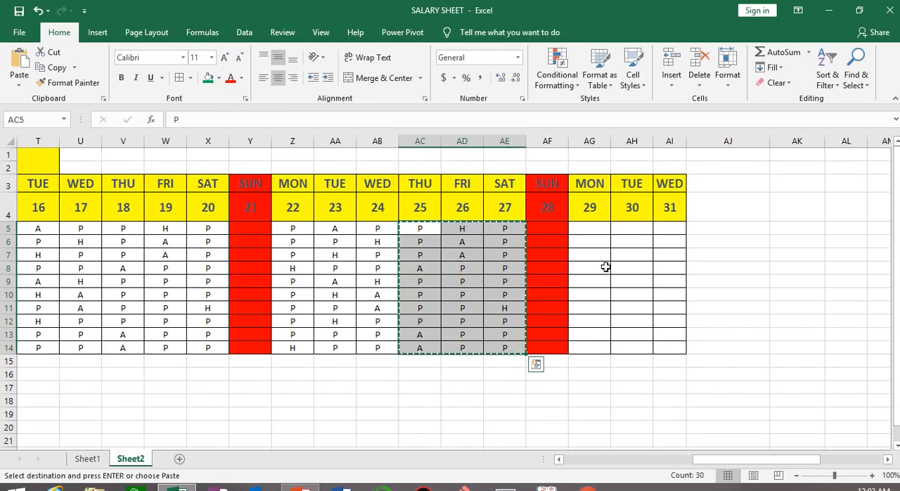
{"action": "left_click", "coordinate": [582, 227]}
{"action": "key", "text": "ctrl+v"}
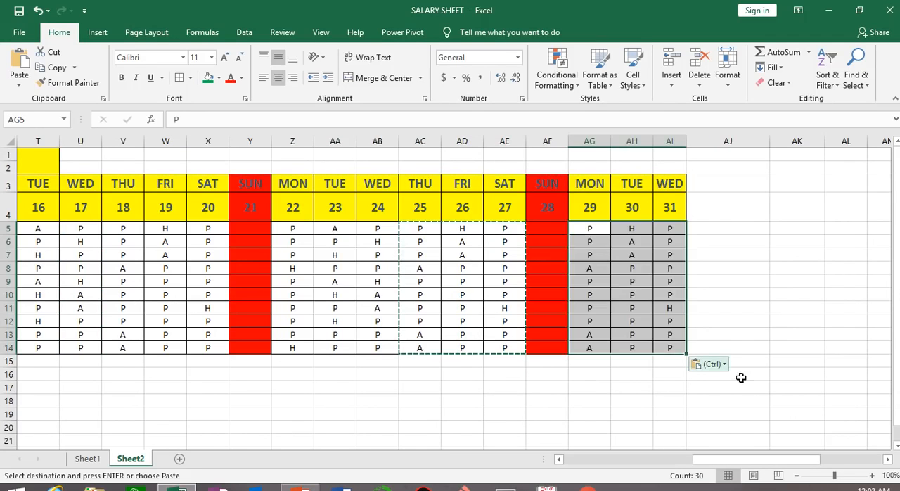
{"action": "left_click", "coordinate": [598, 426]}
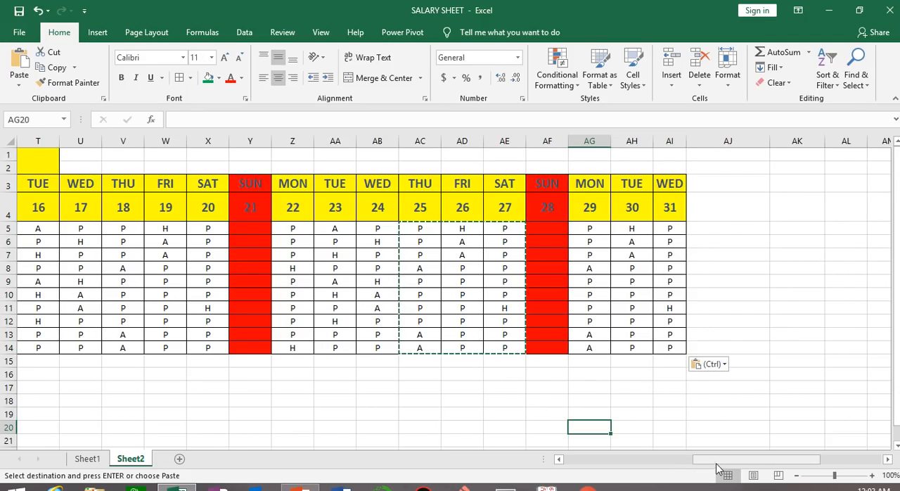
Enter the heading BASIC SALARY in AJ3, beside the Wednesday 31 column
{"action": "left_click_drag", "start_coordinate": [720, 459], "coordinate": [583, 457]}
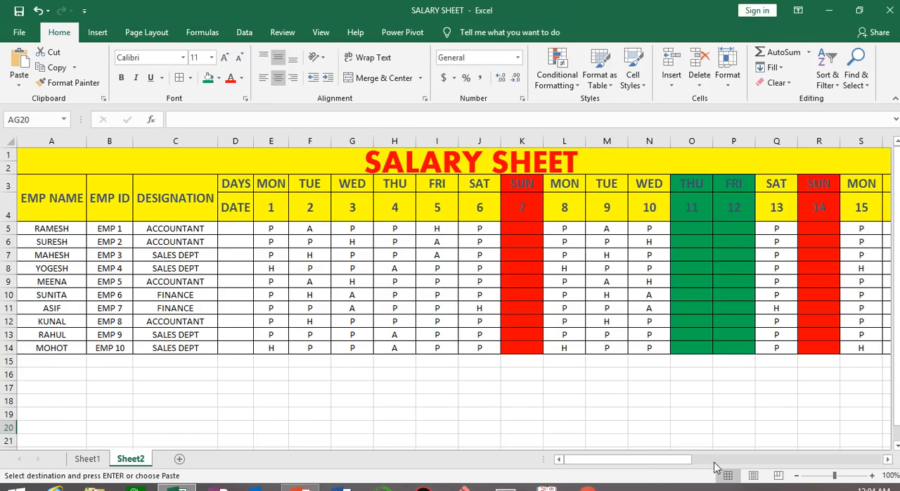
{"action": "left_click_drag", "start_coordinate": [680, 461], "coordinate": [827, 436]}
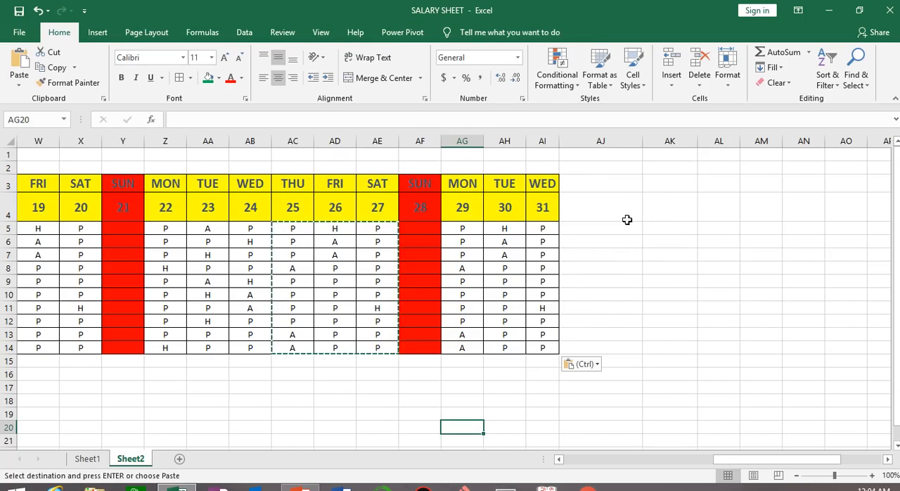
{"action": "left_click", "coordinate": [600, 183]}
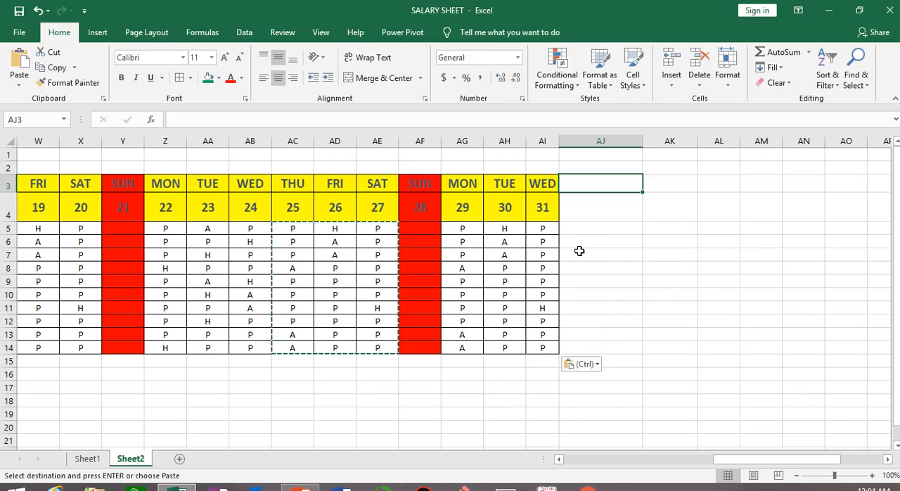
{"action": "type", "text": "BAS"}
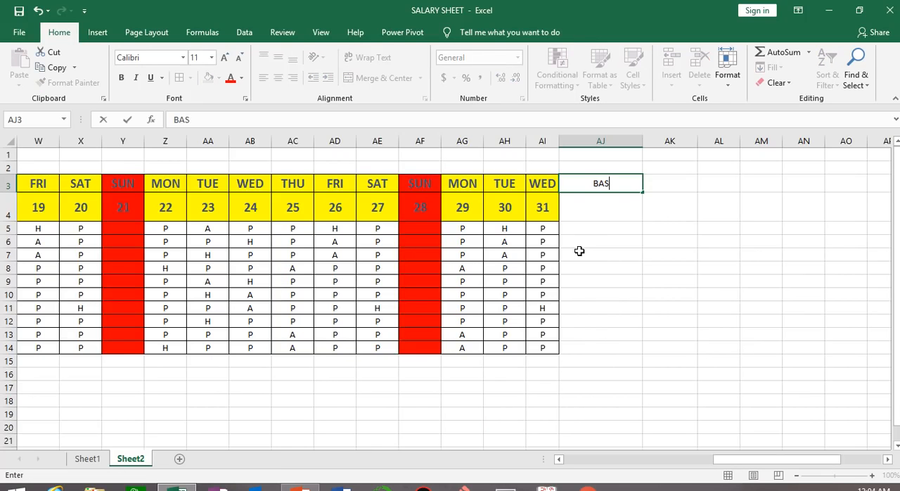
{"action": "type", "text": "IC SALARY"}
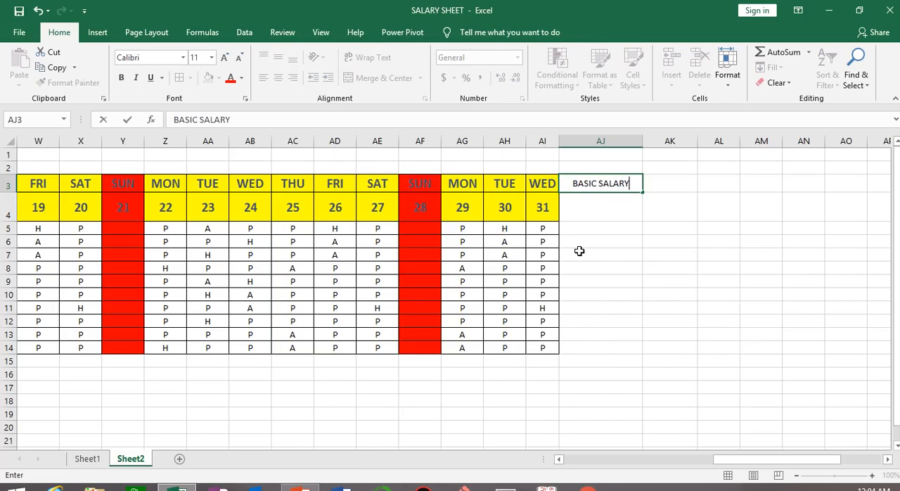
{"action": "left_click", "coordinate": [663, 280]}
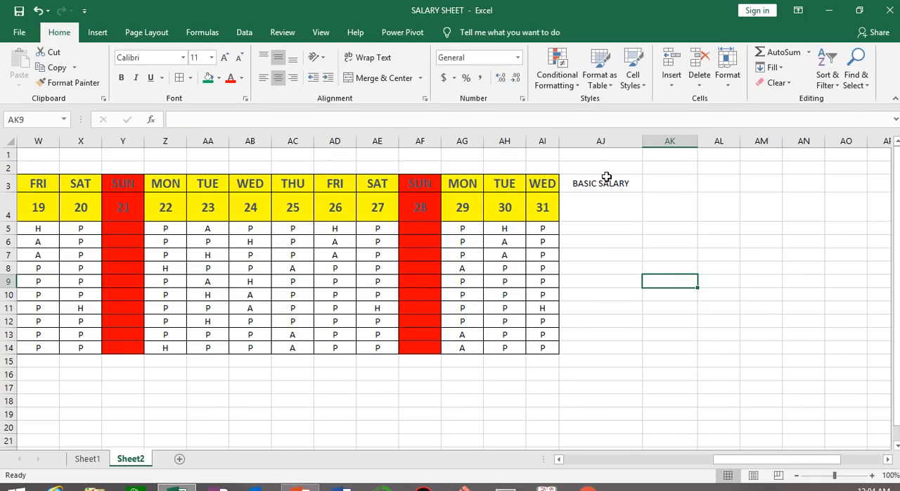
Merge and center the BASIC SALARY heading across AJ3:AJ4
{"action": "left_click_drag", "start_coordinate": [604, 178], "coordinate": [623, 221]}
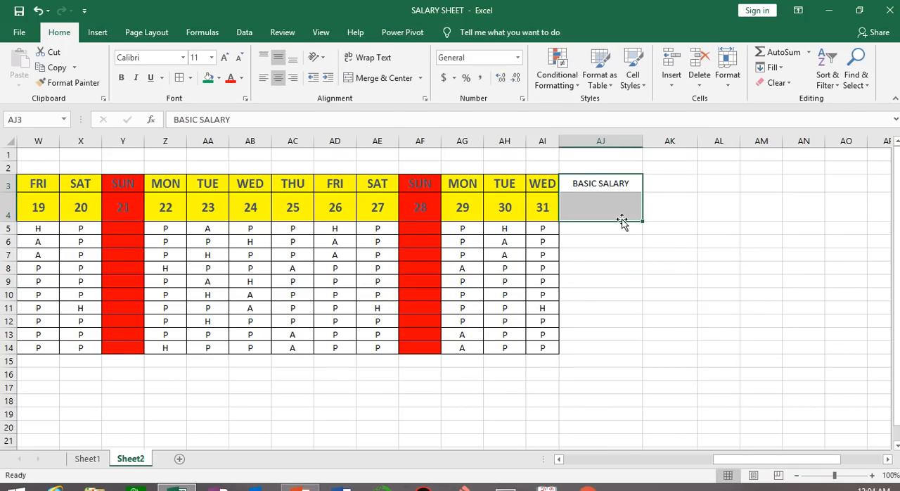
{"action": "left_click", "coordinate": [379, 84]}
{"action": "left_click", "coordinate": [669, 321]}
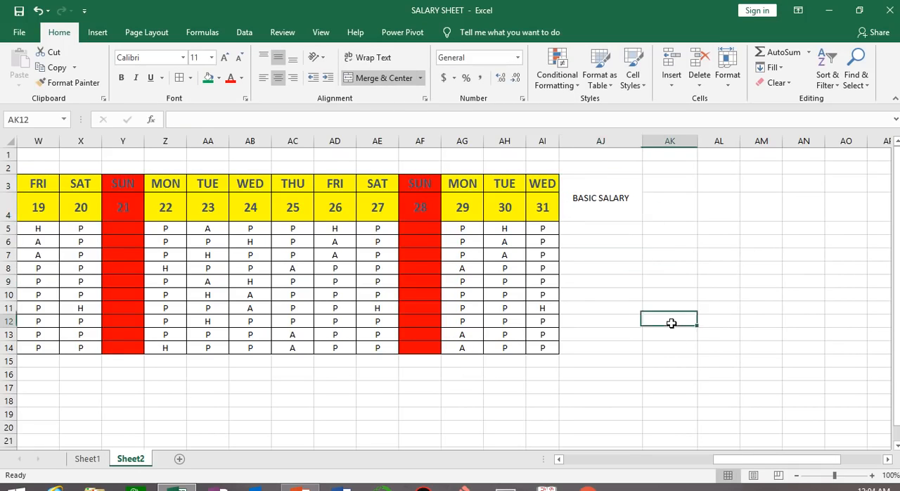
Turn on text wrapping for the BASIC SALARY heading and increase its font size to 16
{"action": "left_click", "coordinate": [594, 185]}
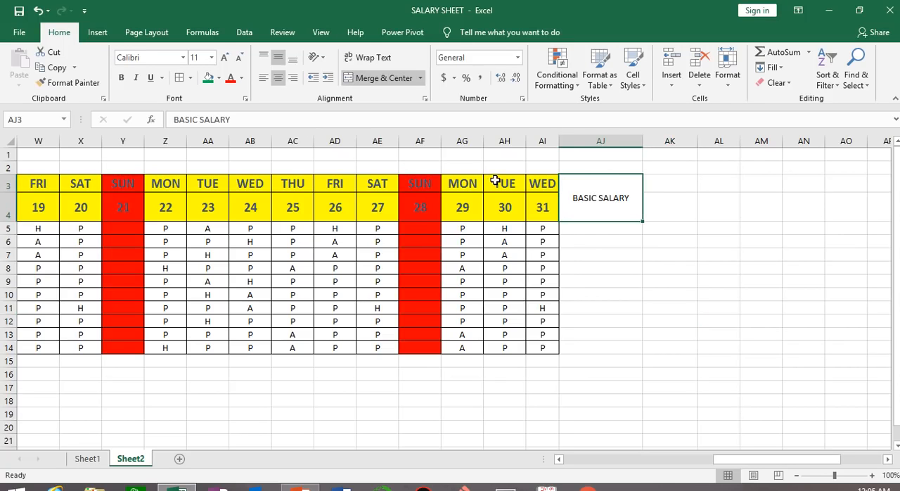
{"action": "left_click_drag", "start_coordinate": [496, 182], "coordinate": [518, 211]}
{"action": "left_click", "coordinate": [627, 187]}
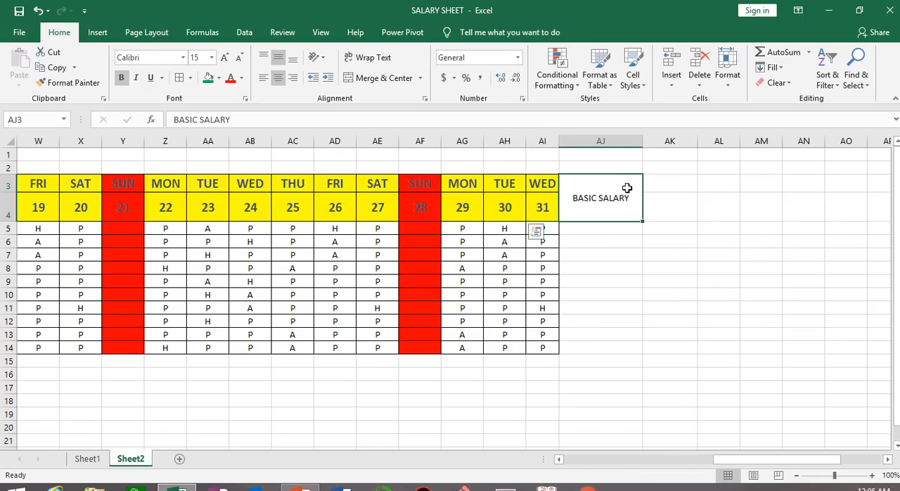
{"action": "left_click", "coordinate": [374, 59]}
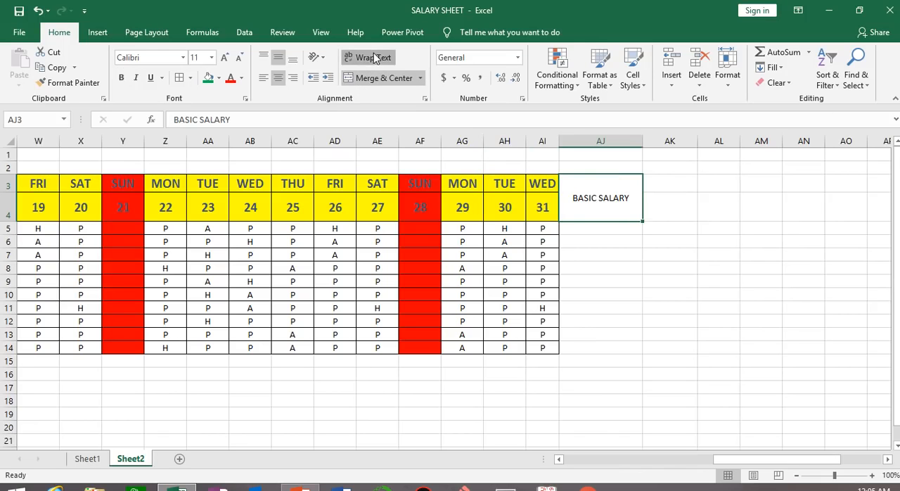
{"action": "left_click", "coordinate": [225, 58]}
{"action": "left_click", "coordinate": [225, 58]}
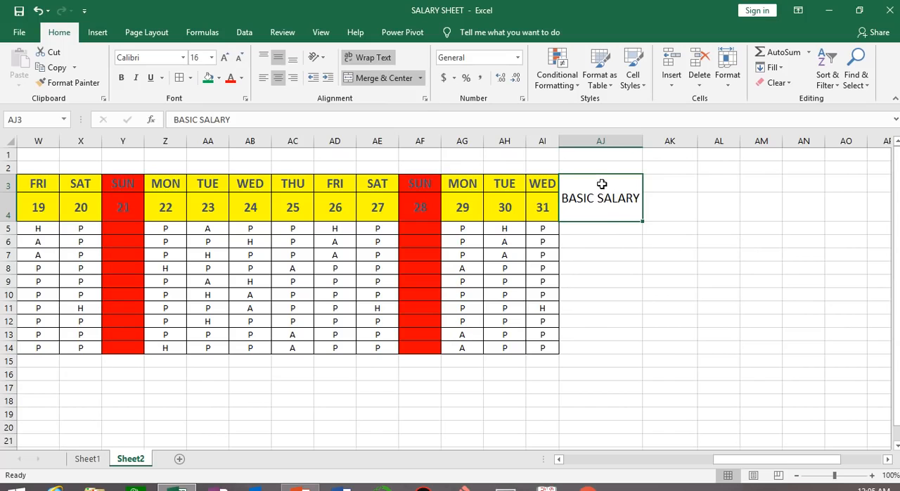
Apply borders to all cells of AJ3:AP14, from the BASIC SALARY heading down to the last employee row
{"action": "left_click", "coordinate": [607, 228]}
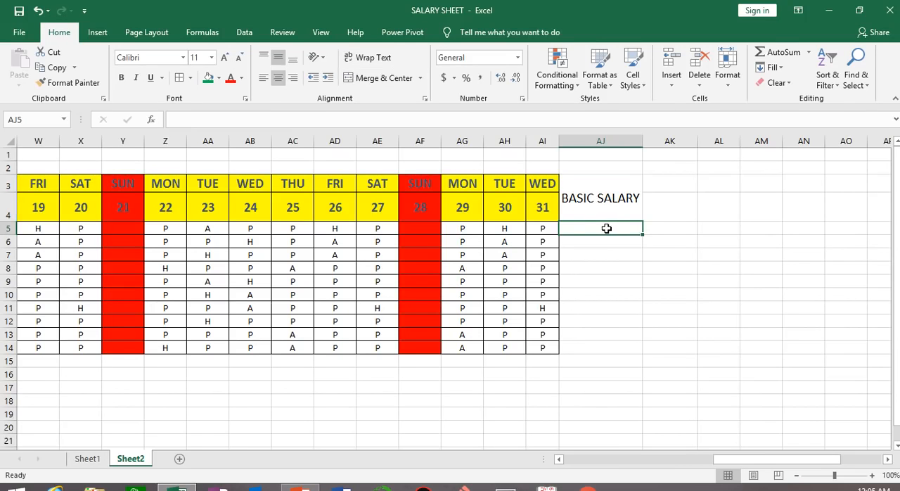
{"action": "mouse_move", "coordinate": [570, 228]}
{"action": "left_mouse_down"}
{"action": "mouse_move", "coordinate": [759, 281]}
{"action": "mouse_move", "coordinate": [844, 329]}
{"action": "mouse_move", "coordinate": [860, 362]}
{"action": "mouse_move", "coordinate": [869, 355]}
{"action": "left_mouse_up"}
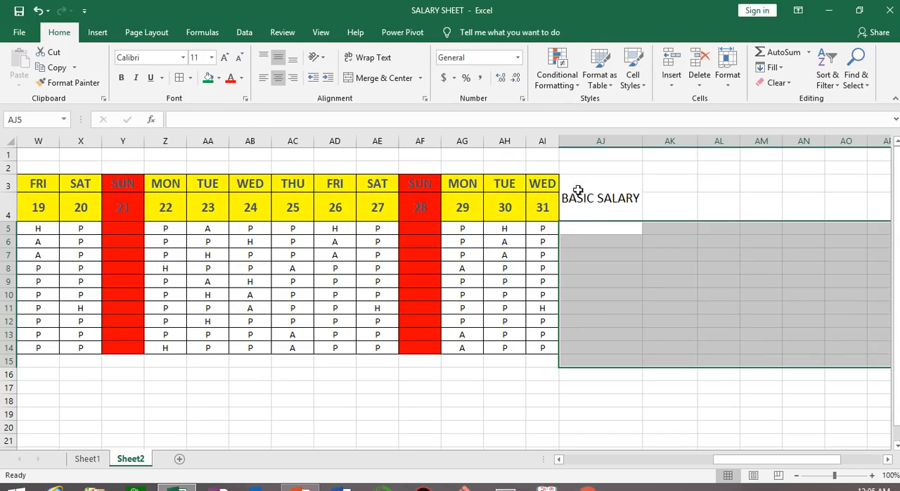
{"action": "left_click_drag", "start_coordinate": [578, 193], "coordinate": [878, 354]}
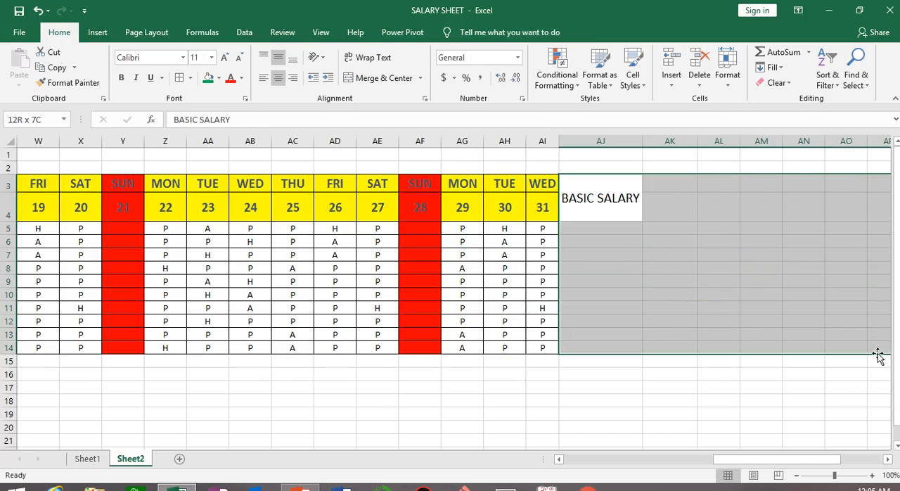
{"action": "left_click", "coordinate": [179, 78]}
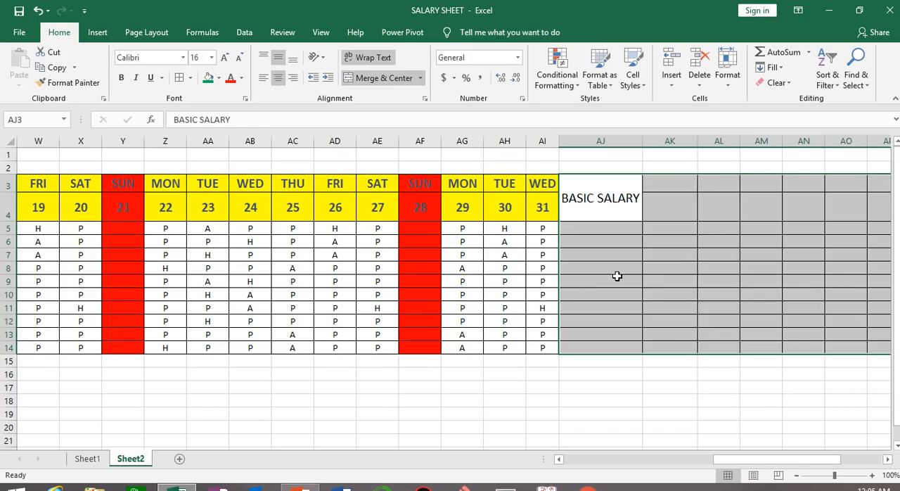
{"action": "left_click", "coordinate": [615, 279]}
Enter the basic salaries 15000, 30000, 25000, 45000 and 50000 for the first five employees in AJ5:AJ9
{"action": "left_click", "coordinate": [603, 228]}
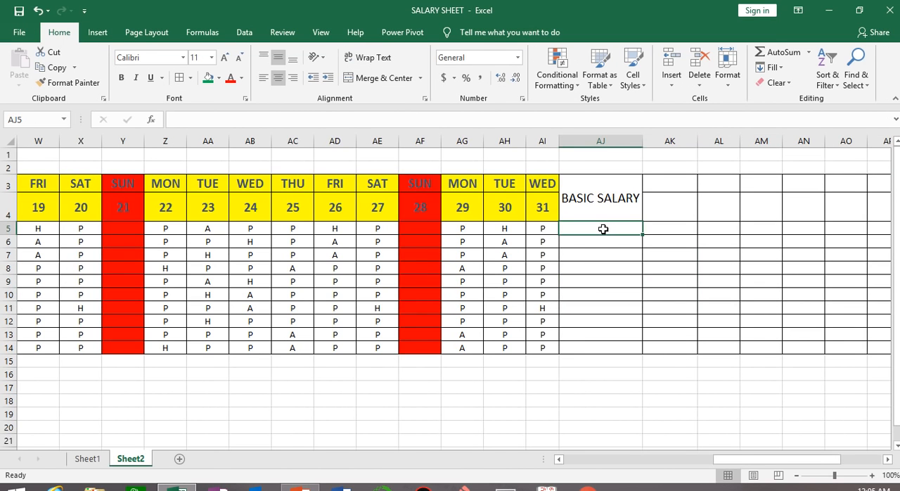
{"action": "mouse_move", "coordinate": [745, 464]}
{"action": "left_mouse_down"}
{"action": "mouse_move", "coordinate": [596, 463]}
{"action": "mouse_move", "coordinate": [758, 464]}
{"action": "left_mouse_up"}
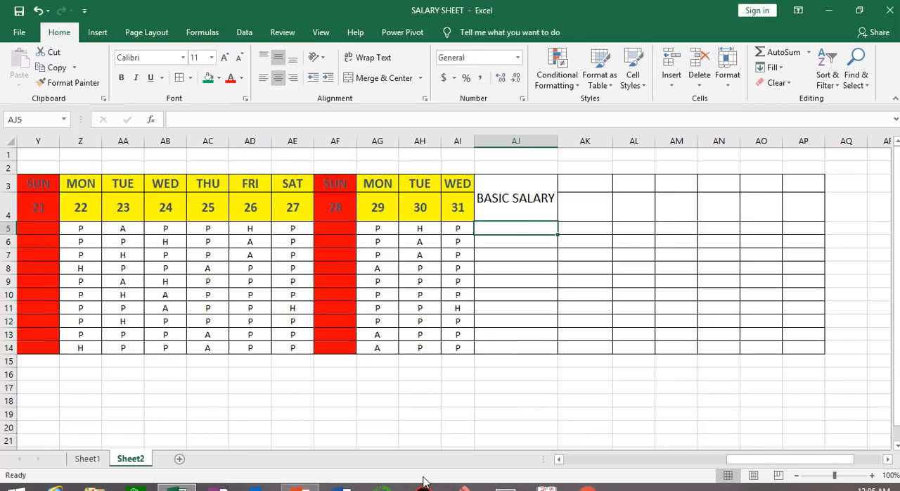
{"action": "type", "text": "15000"}
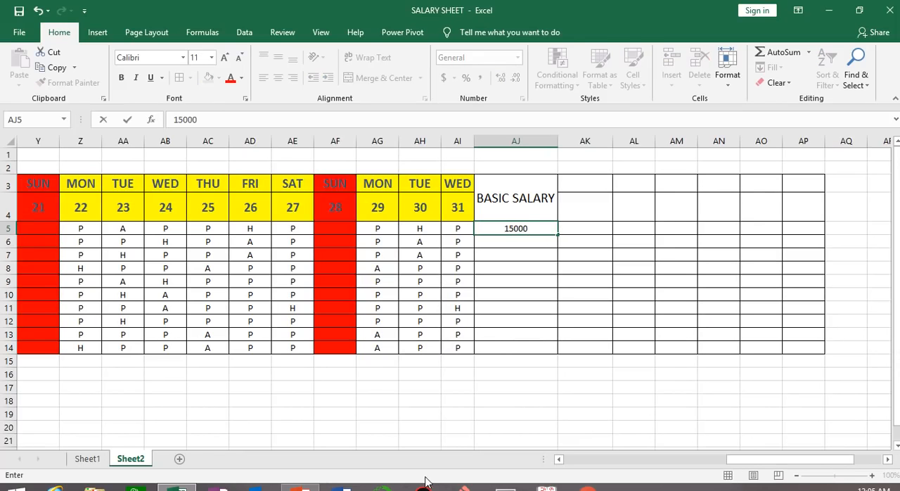
{"action": "key", "text": "Return"}
{"action": "type", "text": "30000"}
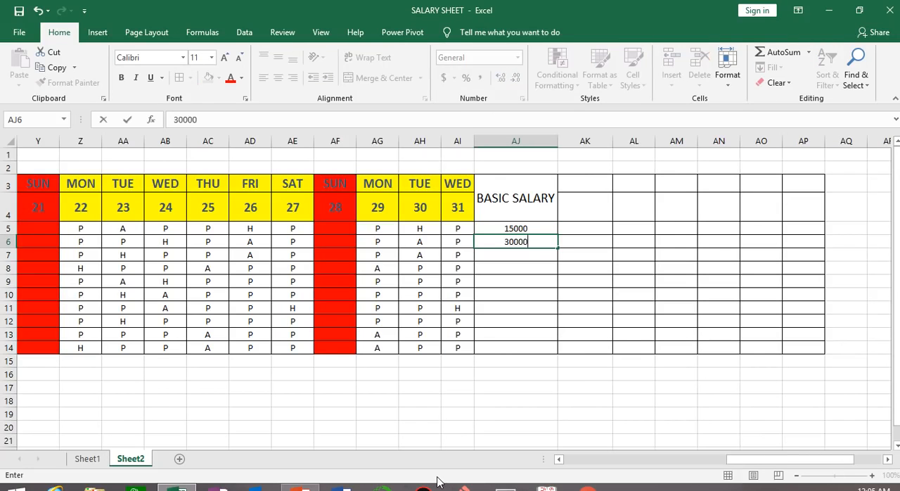
{"action": "key", "text": "Return"}
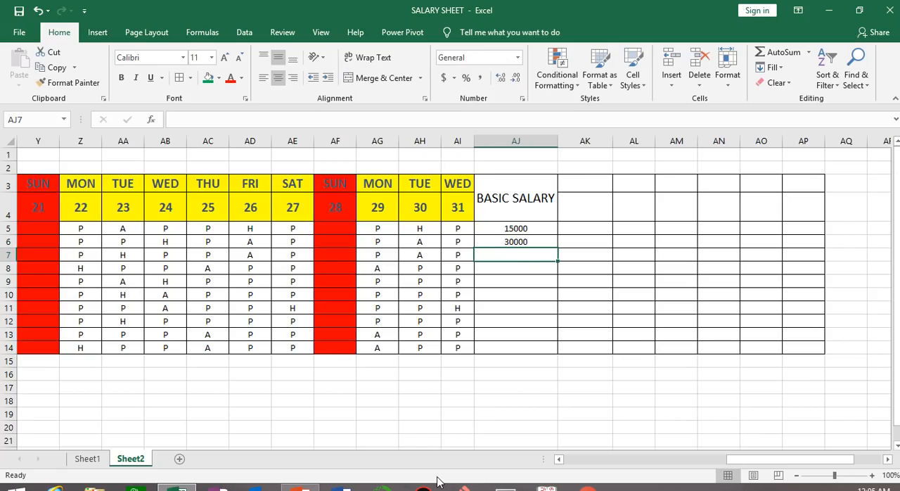
{"action": "type", "text": "25000"}
{"action": "key", "text": "Return"}
{"action": "type", "text": "4"}
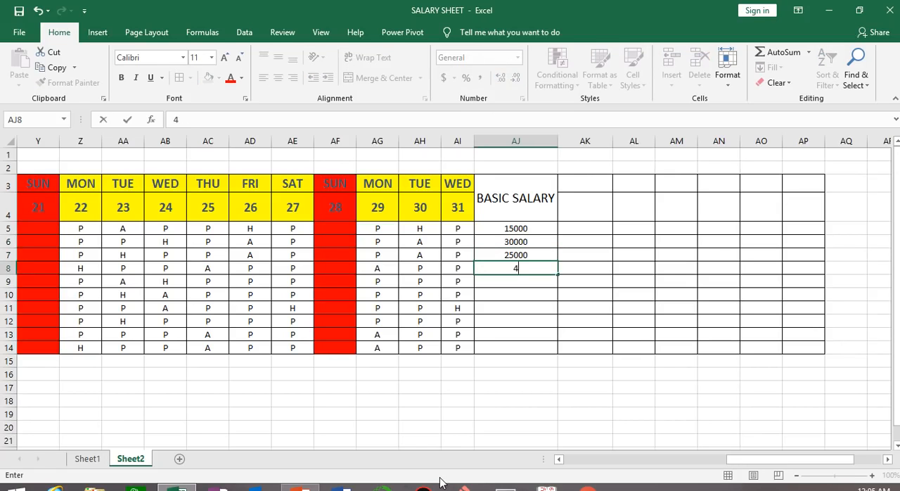
{"action": "type", "text": "5000"}
{"action": "key", "text": "Return"}
{"action": "type", "text": "5"}
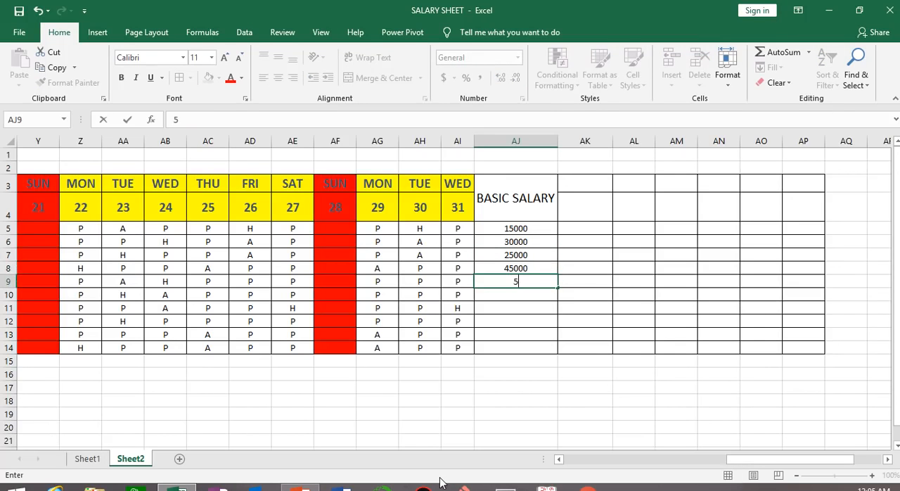
{"action": "type", "text": "0000"}
{"action": "key", "text": "Return"}
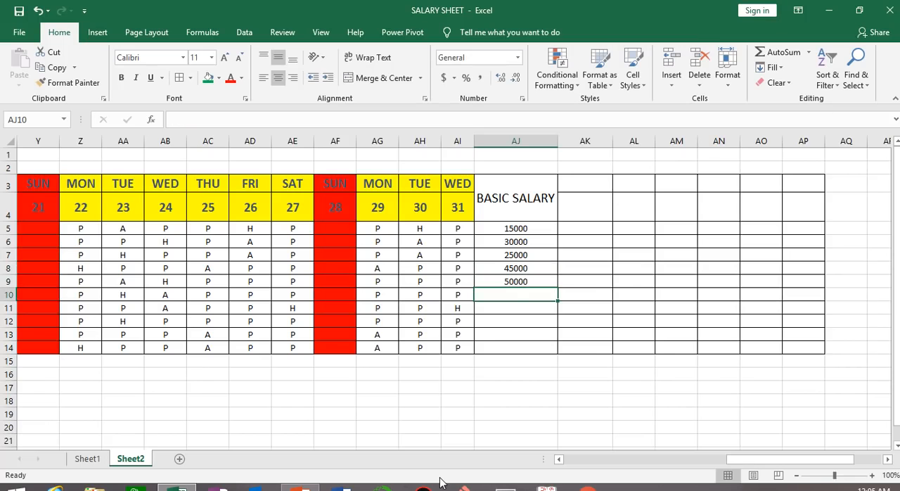
Enter the basic salaries 18000, 19000, 25000, 30000 and 14000 for the remaining five employees in AJ10:AJ14
{"action": "type", "text": "180000"}
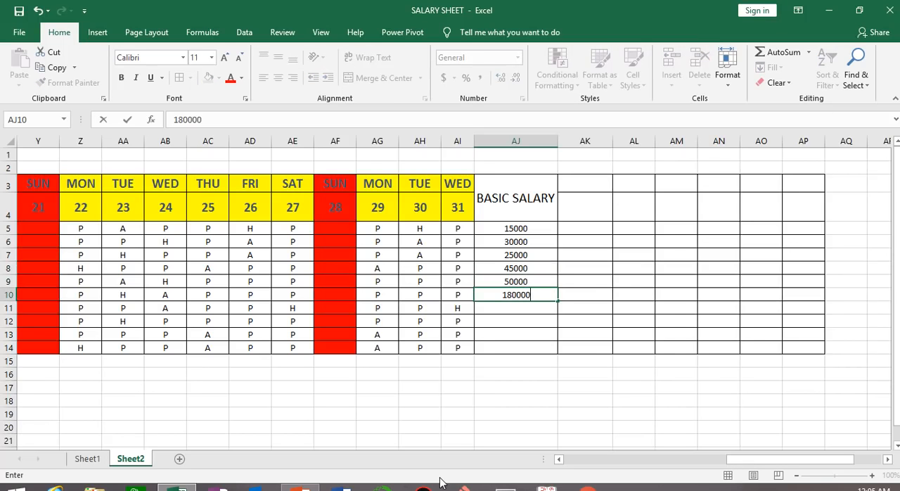
{"action": "key", "text": "BackSpace"}
{"action": "key", "text": "Return"}
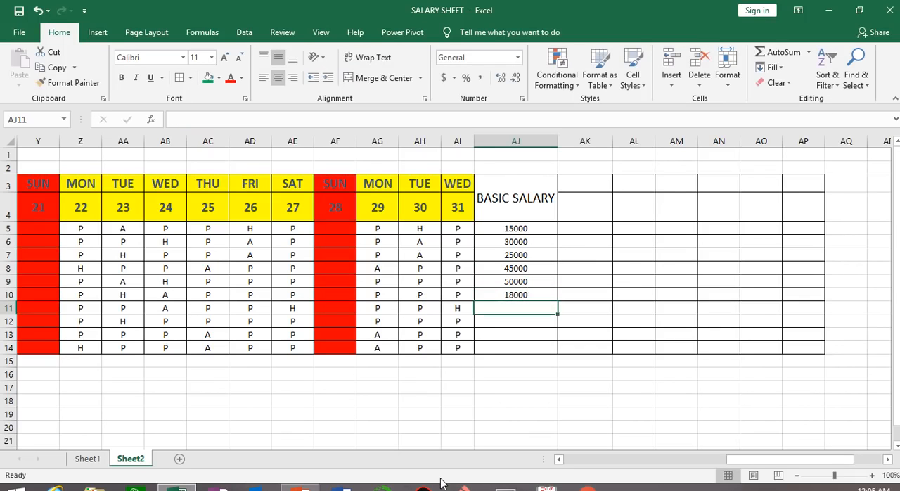
{"action": "type", "text": "19000"}
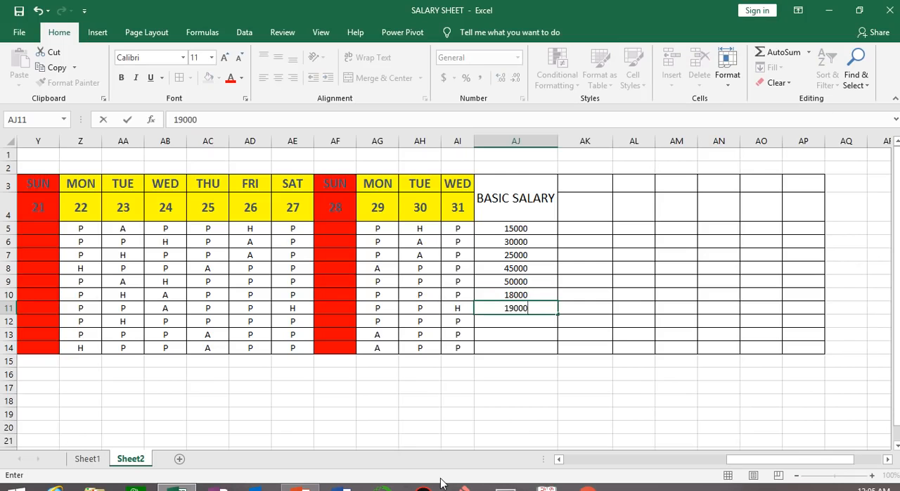
{"action": "key", "text": "Return"}
{"action": "type", "text": "2"}
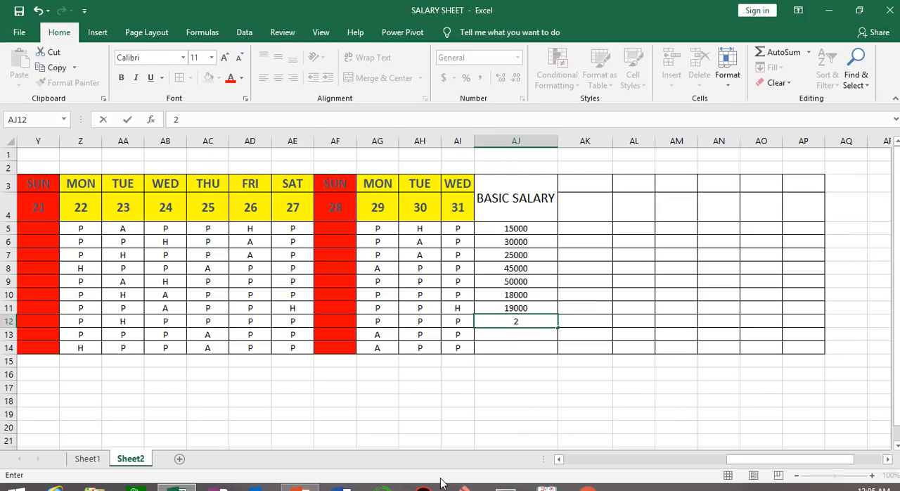
{"action": "type", "text": "5000"}
{"action": "key", "text": "Return"}
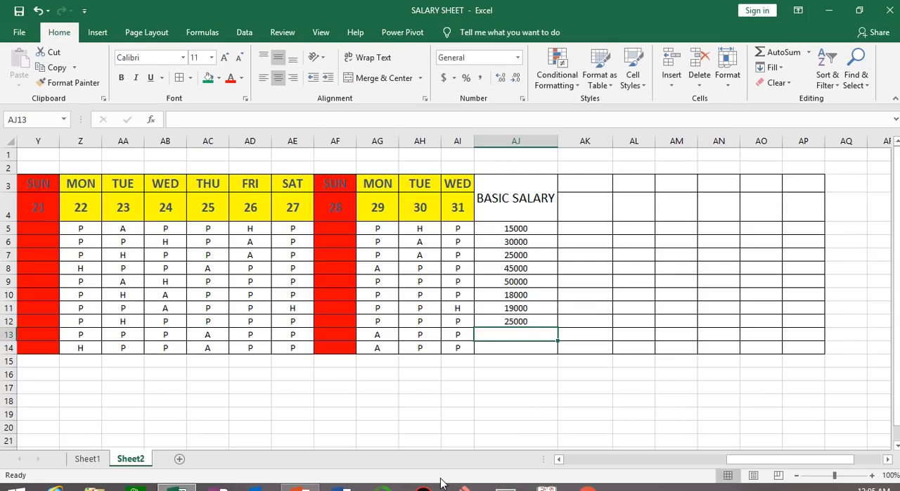
{"action": "type", "text": "30000"}
{"action": "key", "text": "Return"}
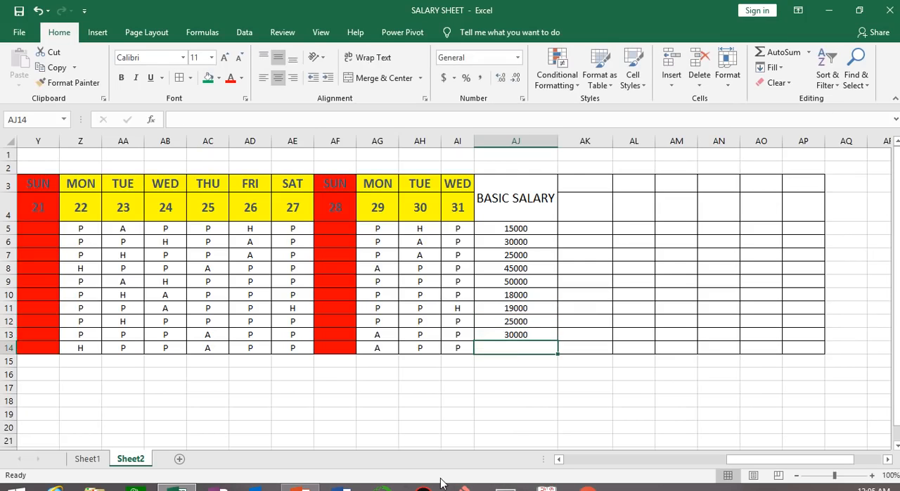
{"action": "type", "text": "14000"}
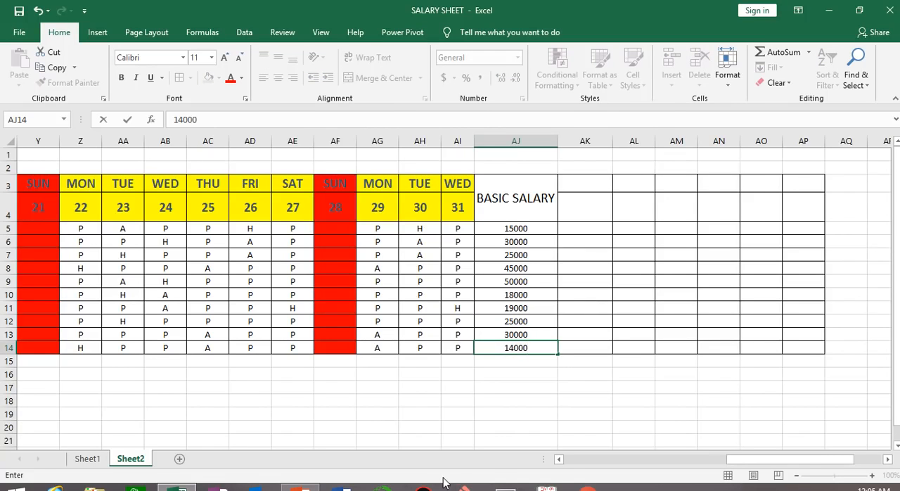
{"action": "left_click", "coordinate": [590, 440]}
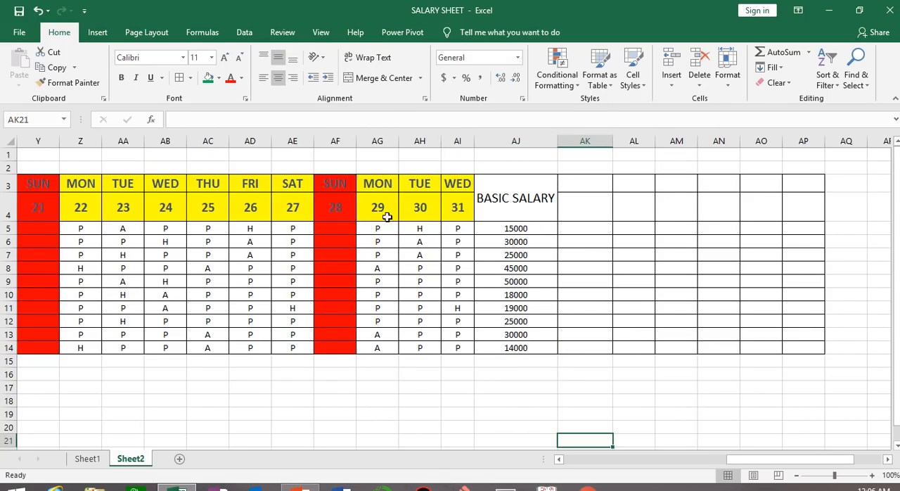
Merge and center AK3:AK4 and enter the heading PRESENT DAYS in it
{"action": "left_click_drag", "start_coordinate": [593, 182], "coordinate": [593, 211]}
{"action": "left_click", "coordinate": [376, 77]}
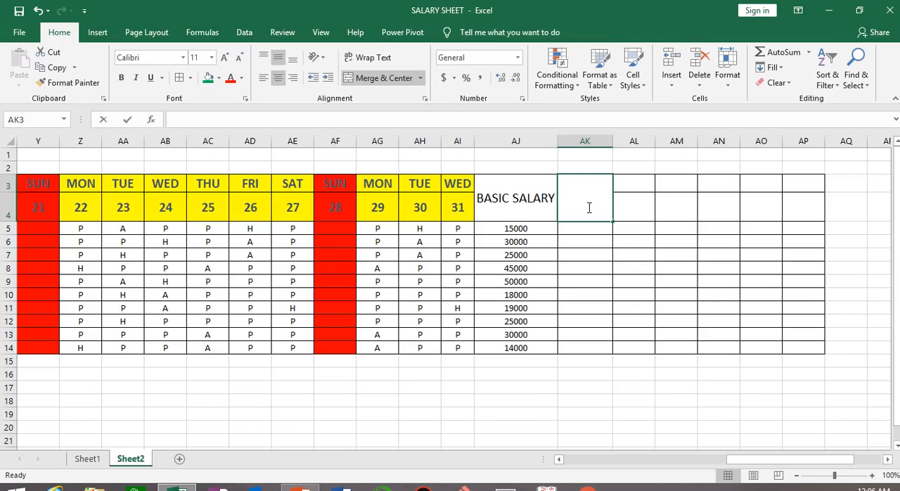
{"action": "type", "text": "PRESE"}
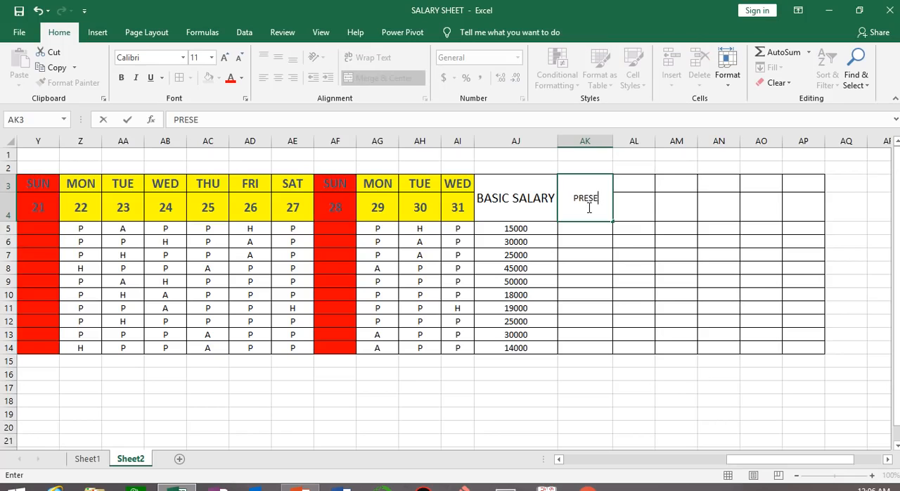
{"action": "type", "text": "NT DAYS"}
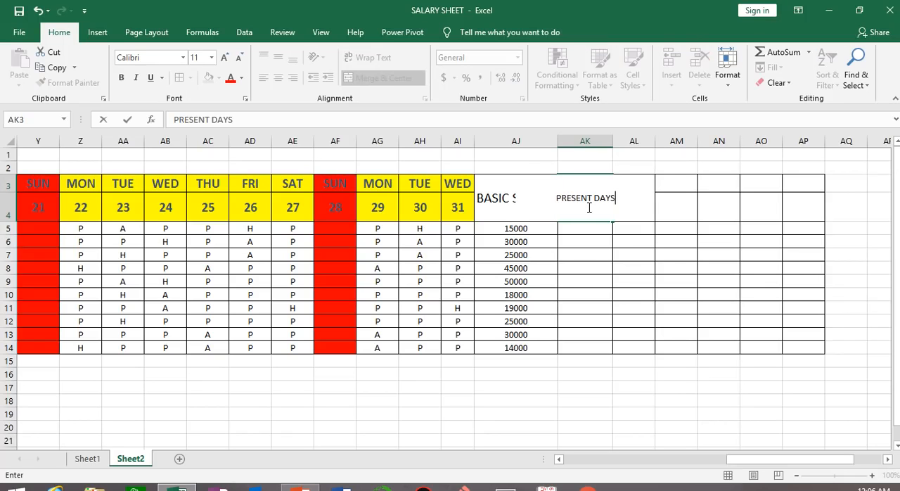
{"action": "left_click", "coordinate": [636, 305]}
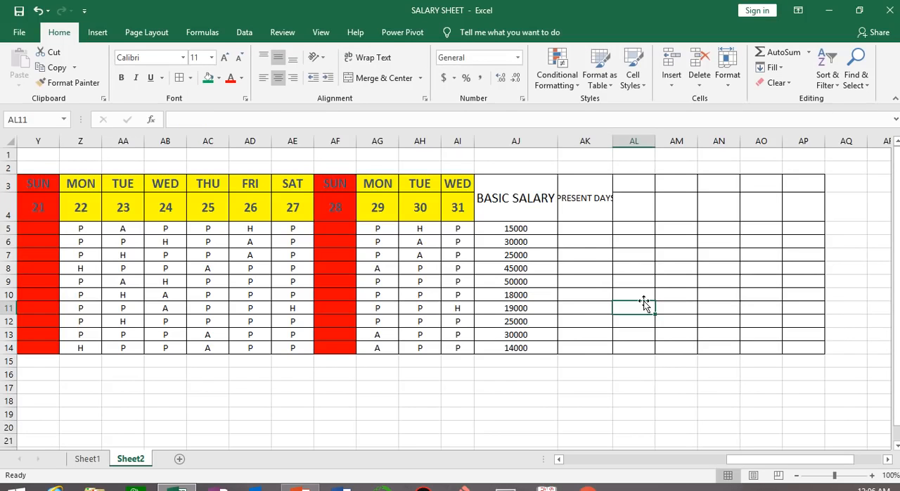
Narrow column AJ so BASIC SALARY wraps onto two lines, and autofit column AK to its PRESENT DAYS heading
{"action": "left_click_drag", "start_coordinate": [557, 144], "coordinate": [522, 144]}
{"action": "double_click", "coordinate": [575, 137]}
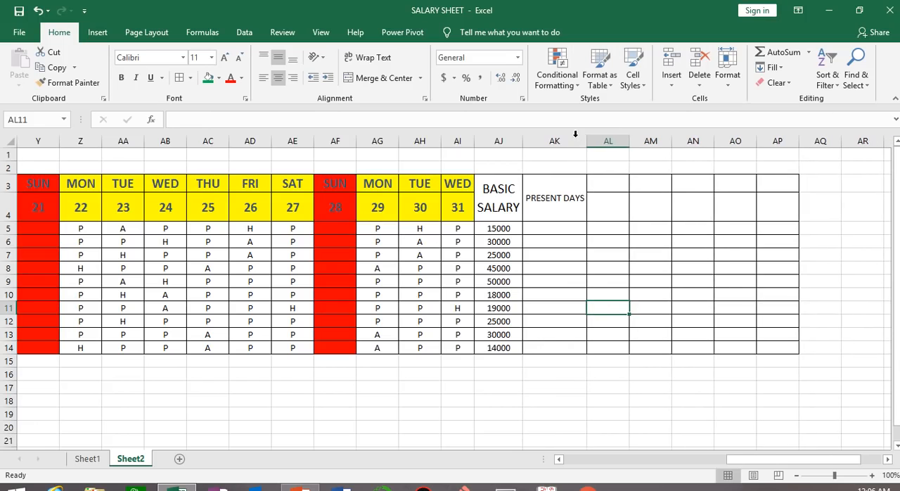
{"action": "left_click_drag", "start_coordinate": [524, 141], "coordinate": [530, 140]}
Increase the PRESENT DAYS heading's font size to 14 and turn on text wrapping for it
{"action": "left_click", "coordinate": [581, 197]}
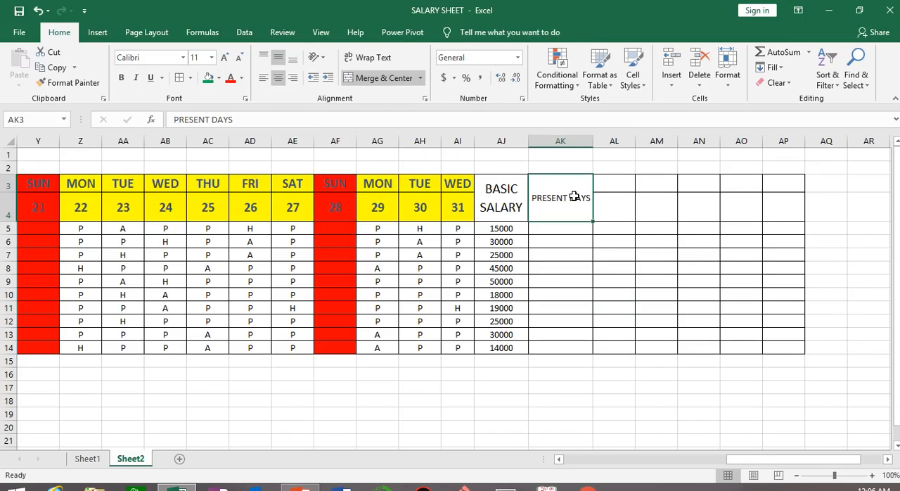
{"action": "left_click", "coordinate": [224, 57]}
{"action": "left_click", "coordinate": [225, 57]}
{"action": "left_click", "coordinate": [375, 62]}
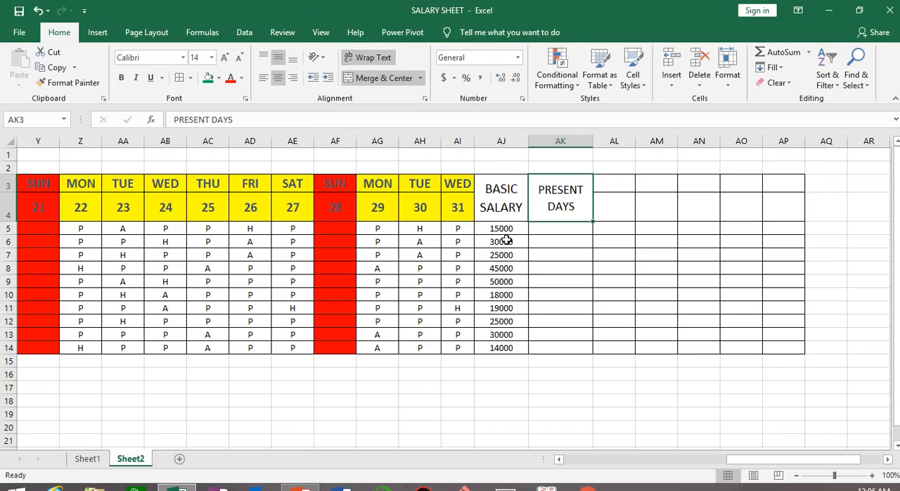
Start a COUNTIF formula in AK5 with the first employee's attendance marks E5:AI5 as its range
{"action": "left_click", "coordinate": [572, 239]}
{"action": "left_click", "coordinate": [572, 230]}
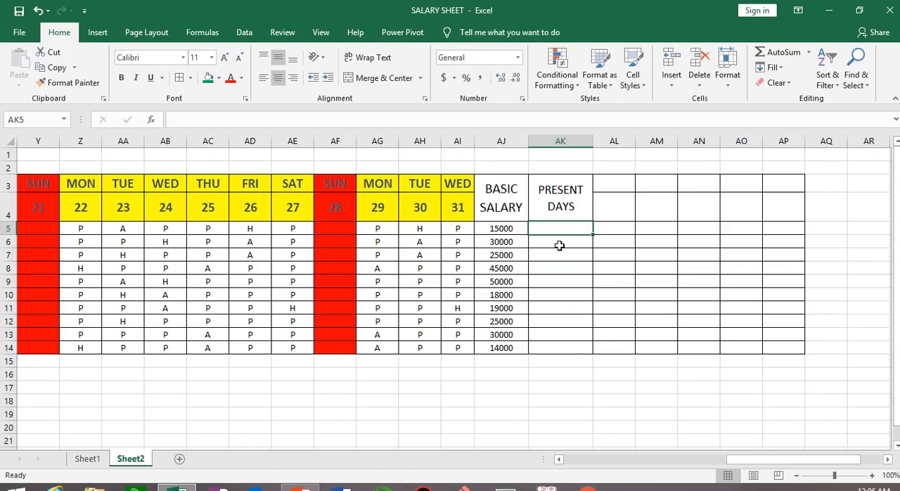
{"action": "type", "text": "=COUNTIF"}
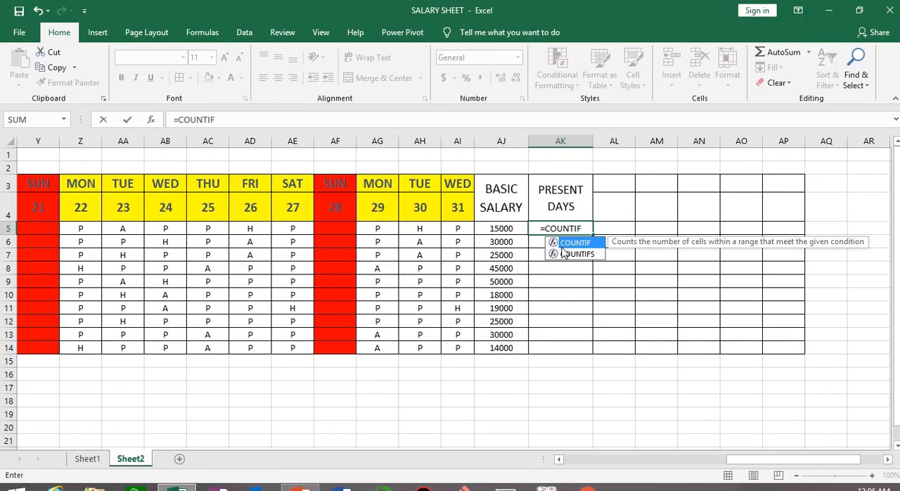
{"action": "type", "text": "("}
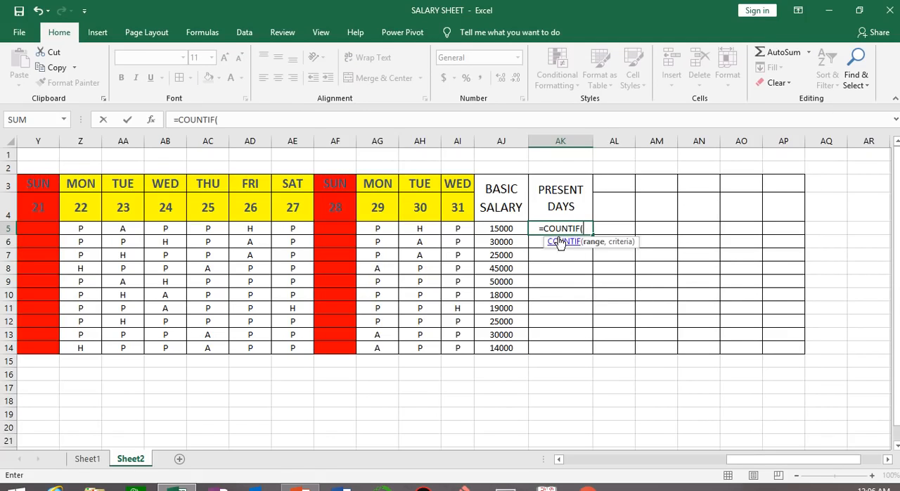
{"action": "left_click", "coordinate": [461, 229]}
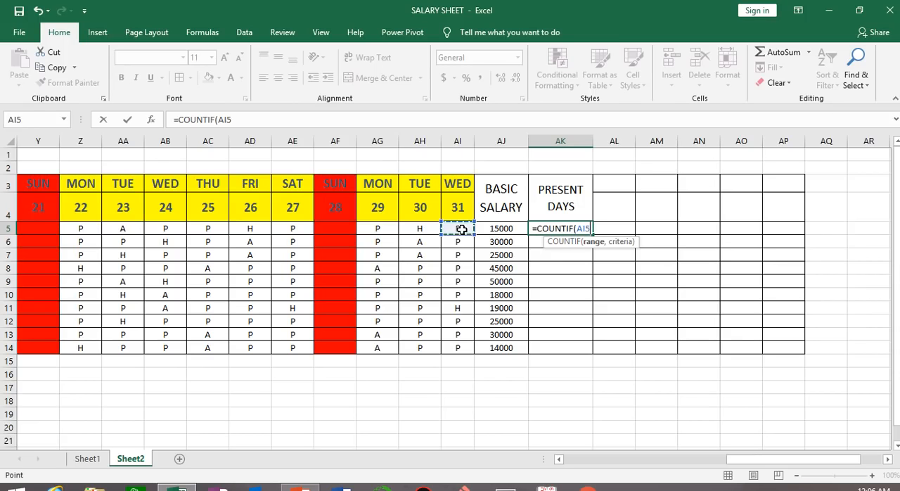
{"action": "left_click_drag", "start_coordinate": [743, 466], "coordinate": [578, 463]}
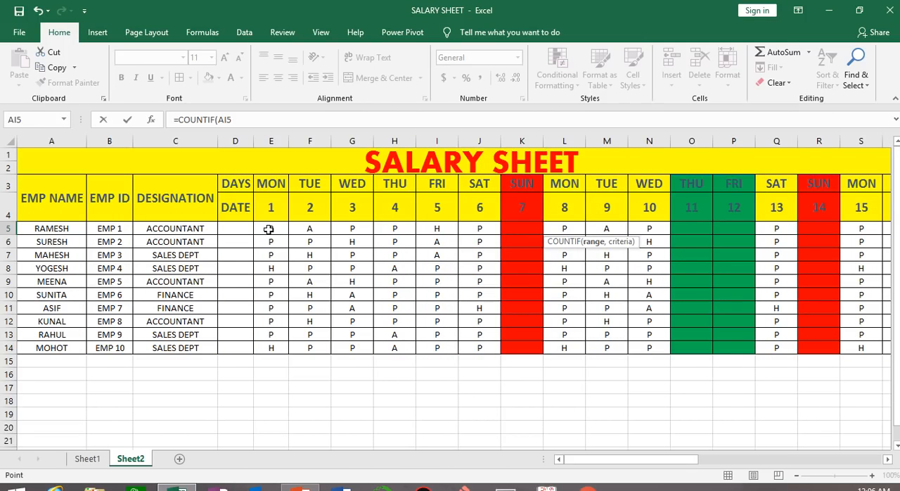
{"action": "left_click_drag", "start_coordinate": [269, 229], "coordinate": [728, 229]}
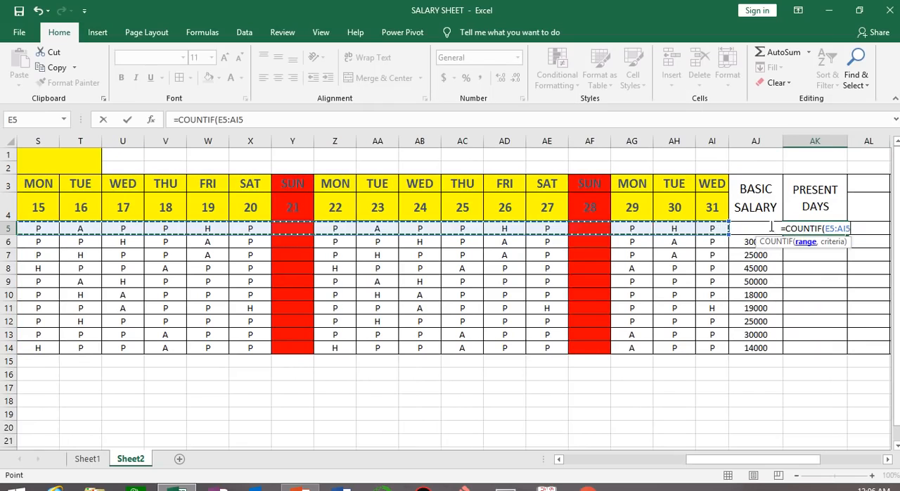
{"action": "left_click", "coordinate": [861, 232]}
{"action": "type", "text": ","}
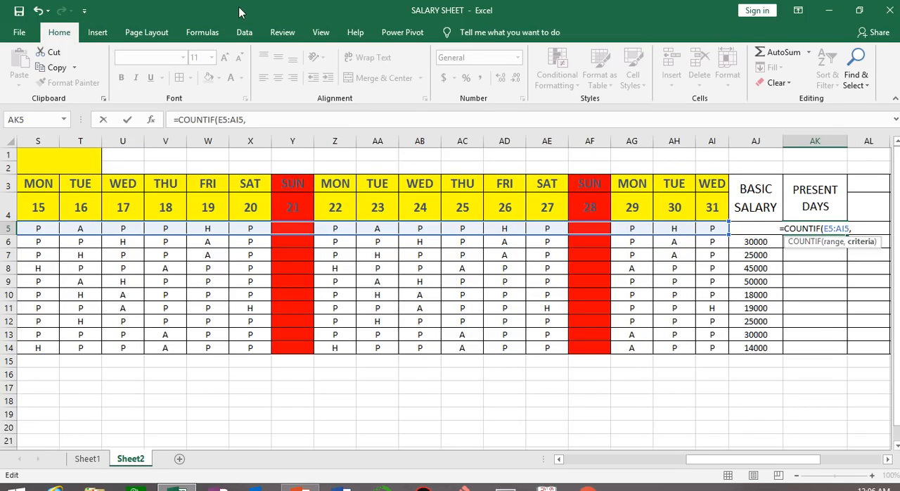
Complete the AK5 COUNTIF formula with the criterion "P" and fill it down through AK14
{"action": "mouse_move", "coordinate": [403, 5]}
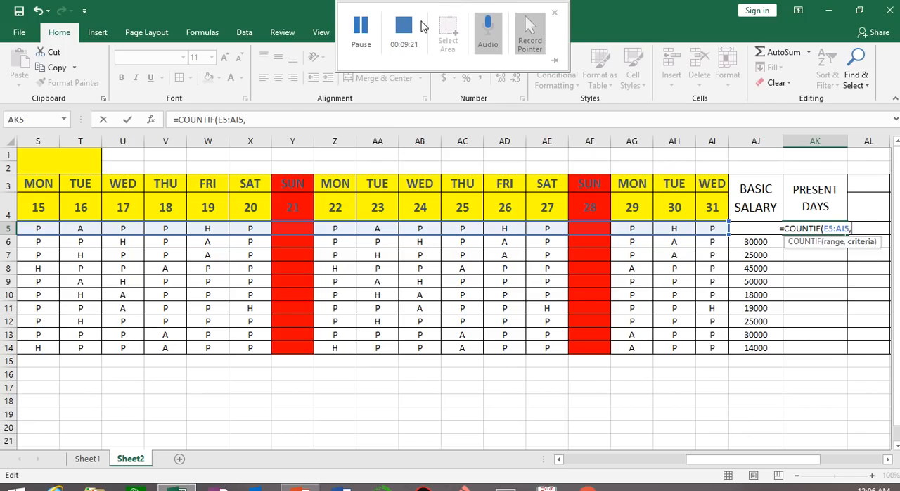
{"action": "left_click", "coordinate": [842, 226]}
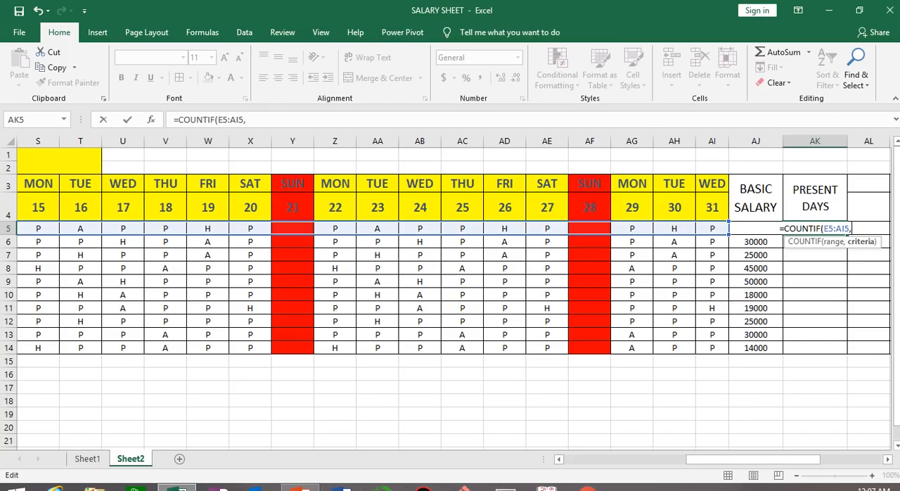
{"action": "type", "text": "\""}
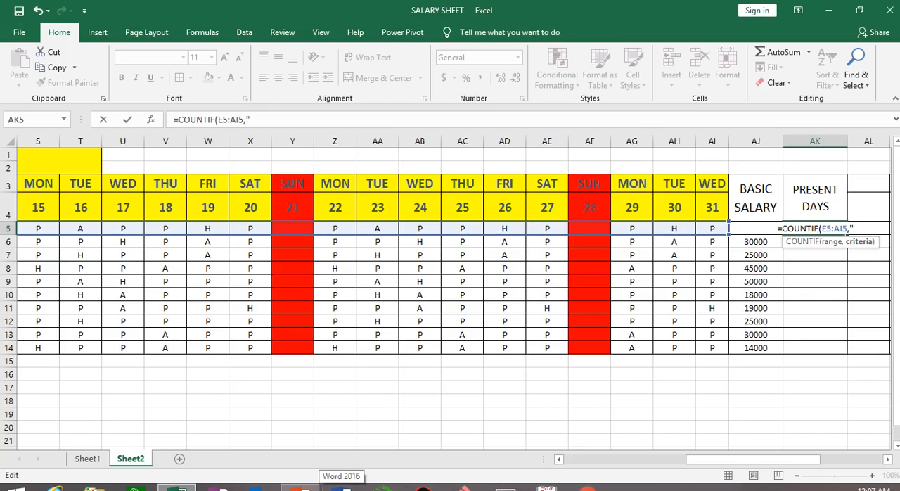
{"action": "type", "text": "P\""}
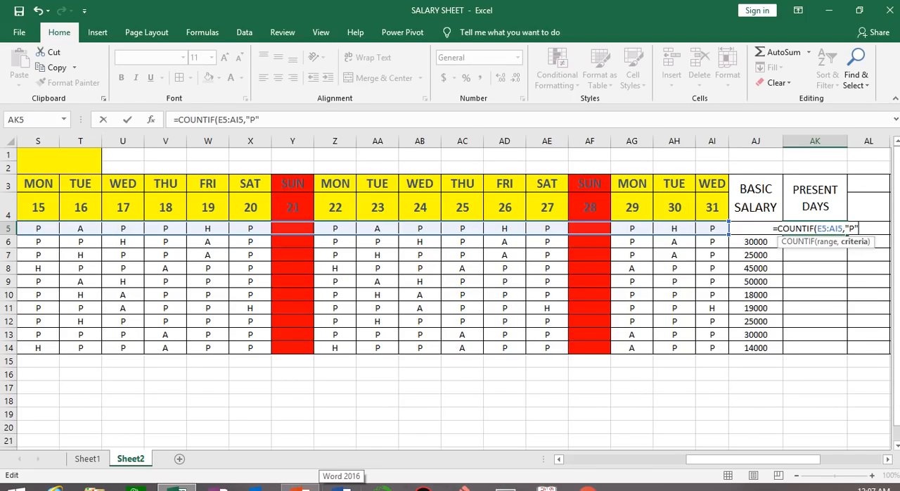
{"action": "type", "text": ")"}
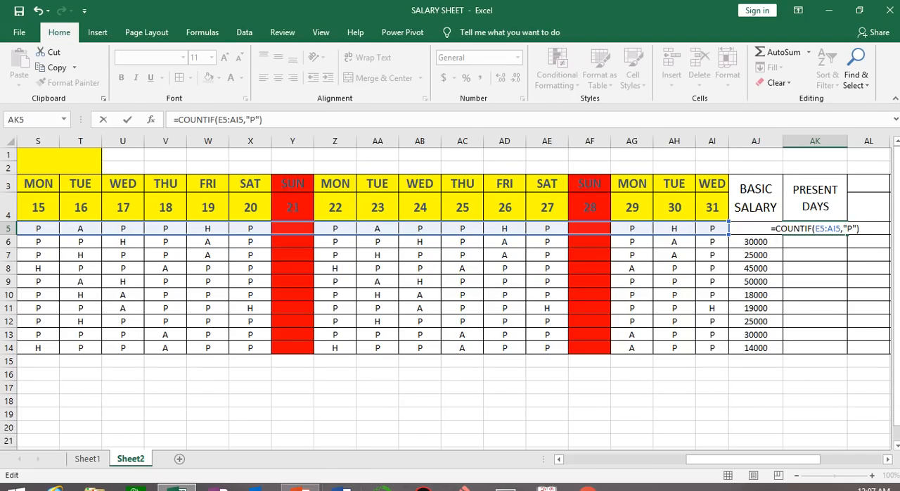
{"action": "key", "text": "Return"}
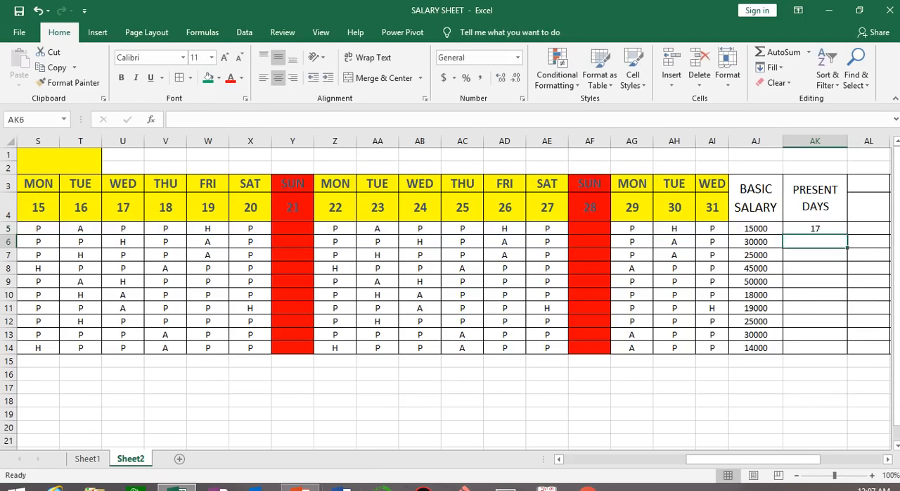
{"action": "left_click", "coordinate": [818, 229]}
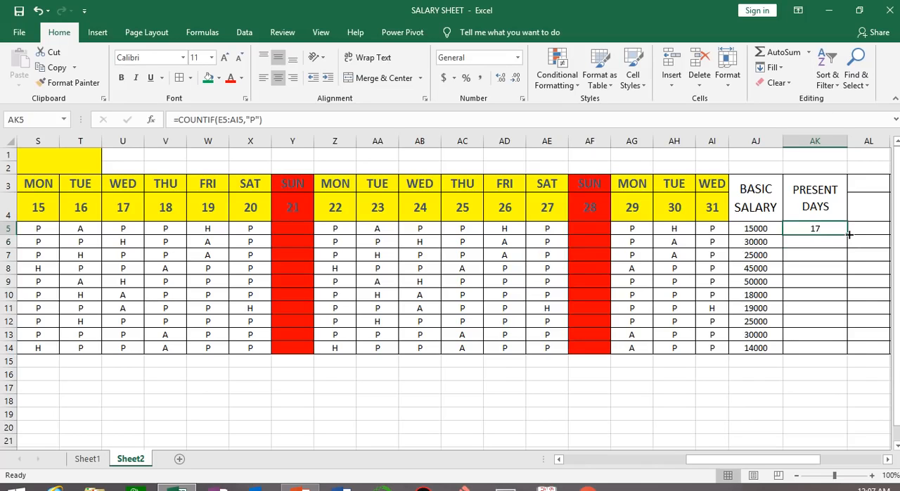
{"action": "double_click", "coordinate": [849, 234]}
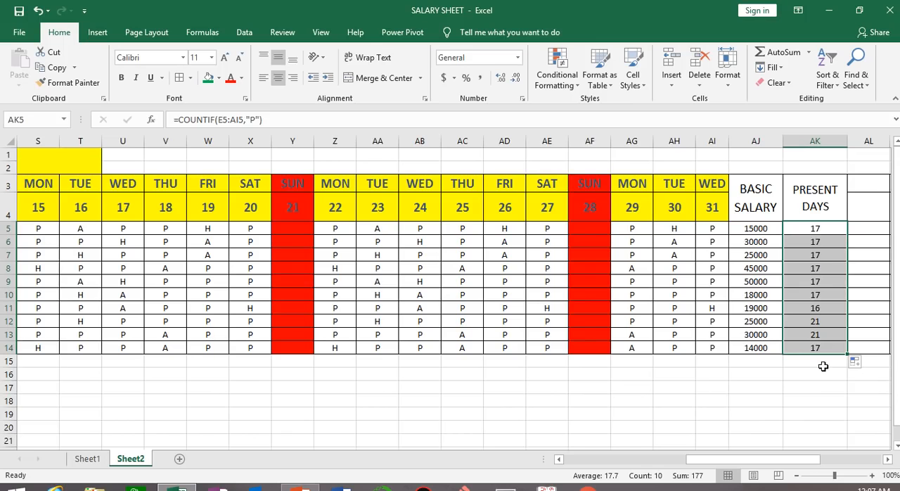
Merge and center AL3:AL4 and enter the heading HALF DAYS in it
{"action": "left_click", "coordinate": [887, 458]}
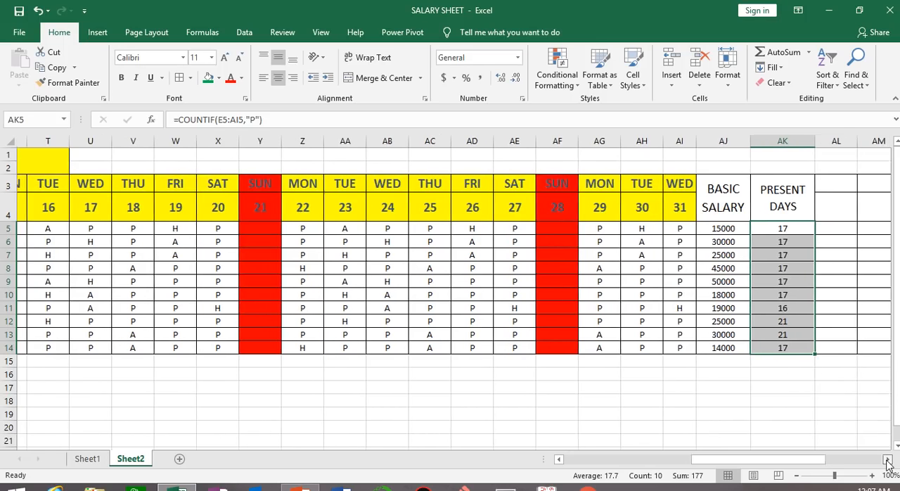
{"action": "left_click", "coordinate": [887, 458]}
{"action": "left_click_drag", "start_coordinate": [793, 189], "coordinate": [790, 213]}
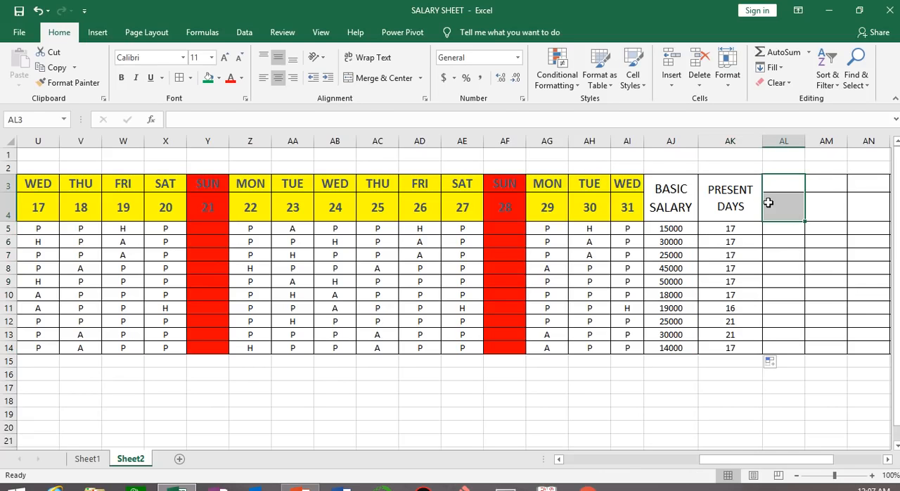
{"action": "left_click", "coordinate": [384, 78]}
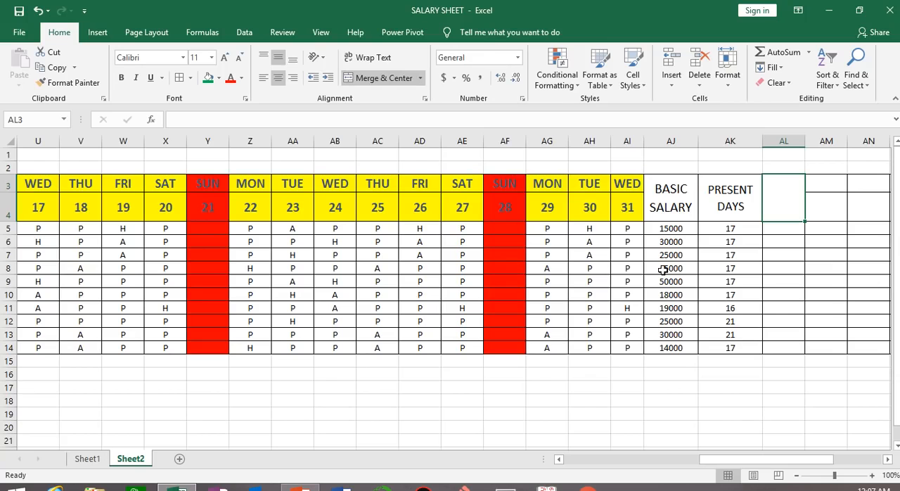
{"action": "type", "text": "HALF"}
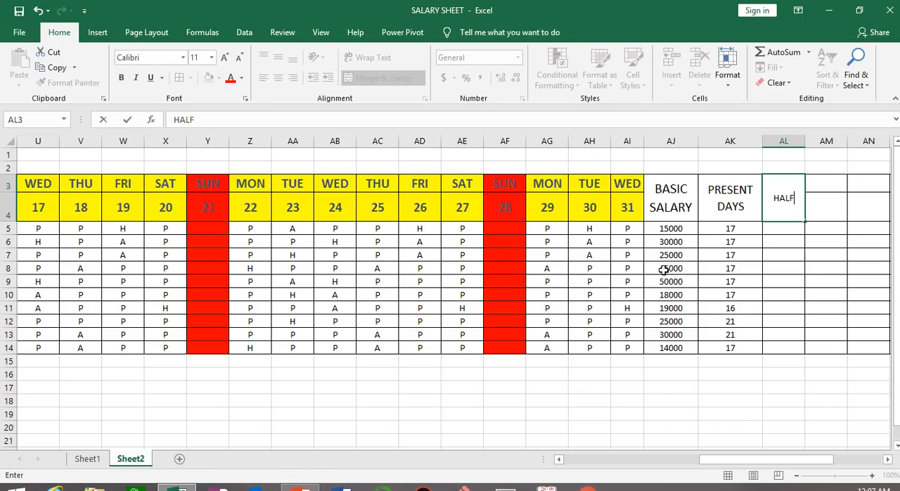
{"action": "type", "text": " DAYS"}
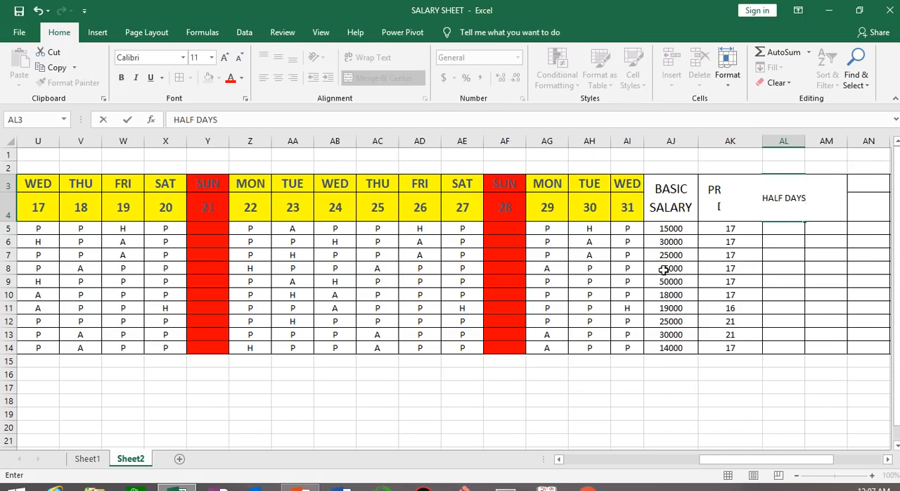
{"action": "left_click", "coordinate": [830, 308]}
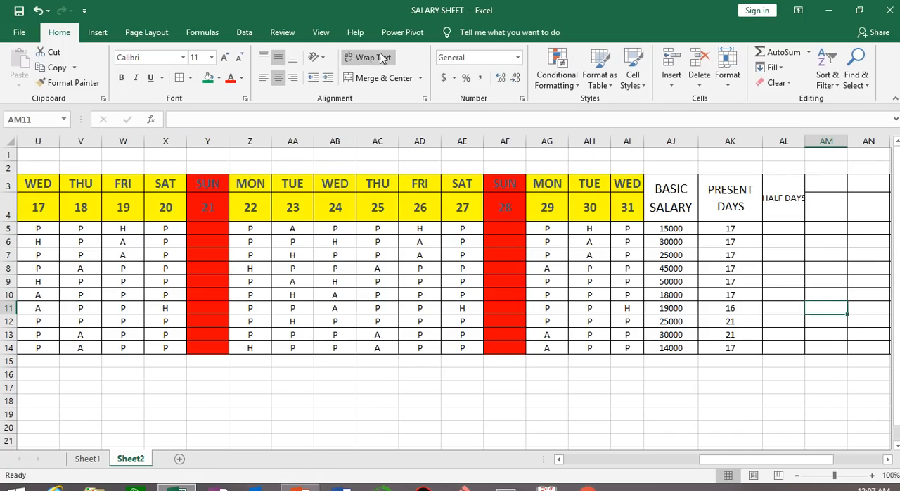
{"action": "left_click", "coordinate": [382, 58]}
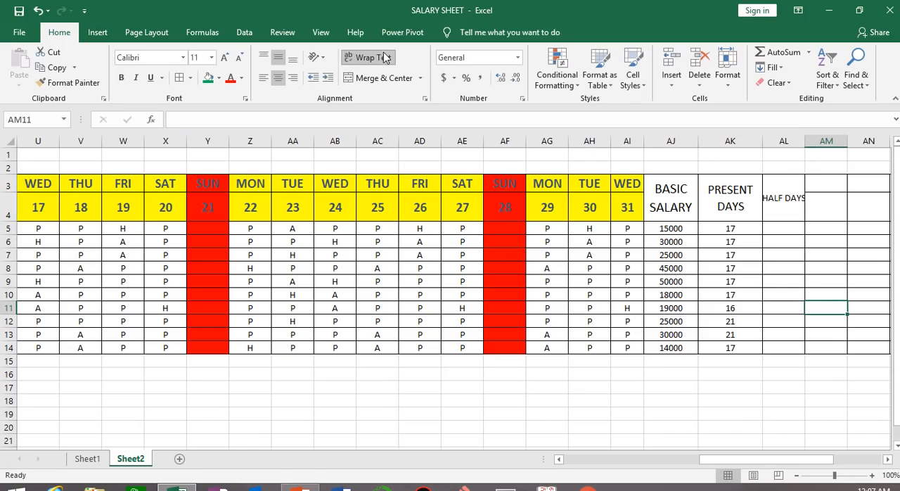
{"action": "left_click", "coordinate": [227, 59]}
{"action": "left_click", "coordinate": [227, 60]}
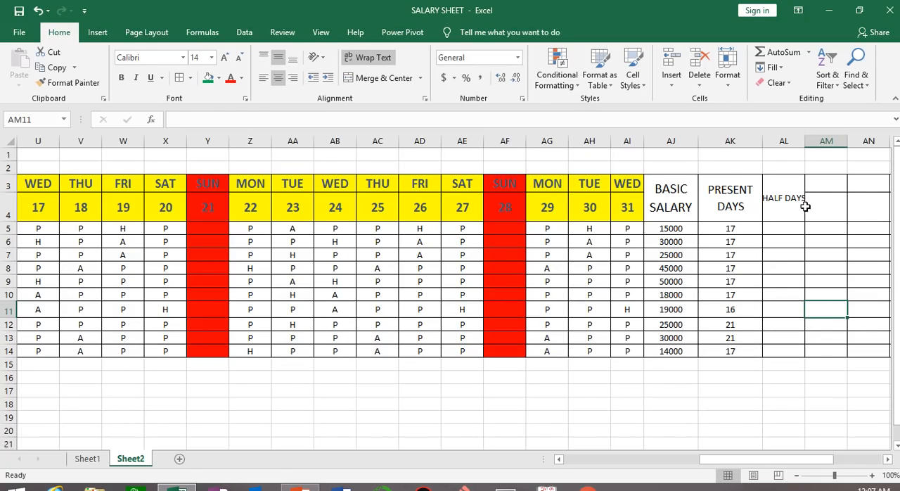
{"action": "key", "text": "ctrl+z"}
{"action": "key", "text": "ctrl+z"}
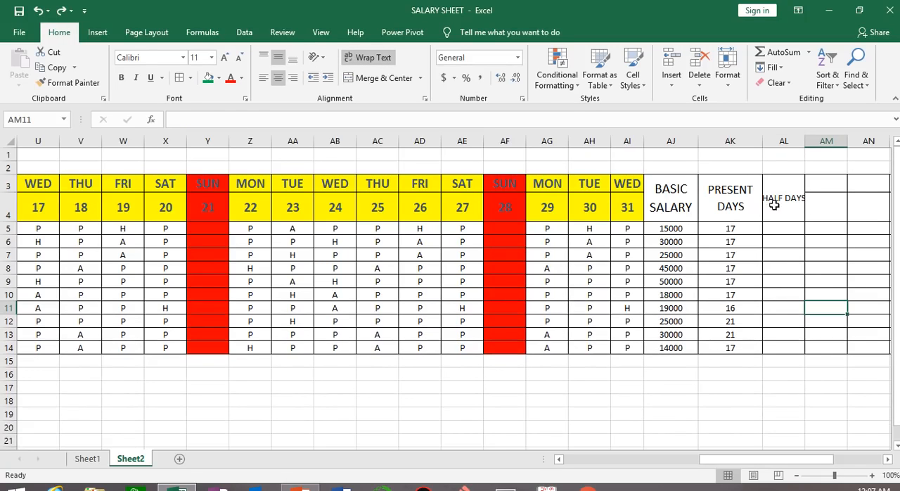
Turn on text wrapping for the HALF DAYS heading in AL3 and increase its font size
{"action": "left_click", "coordinate": [774, 204]}
{"action": "left_click", "coordinate": [364, 60]}
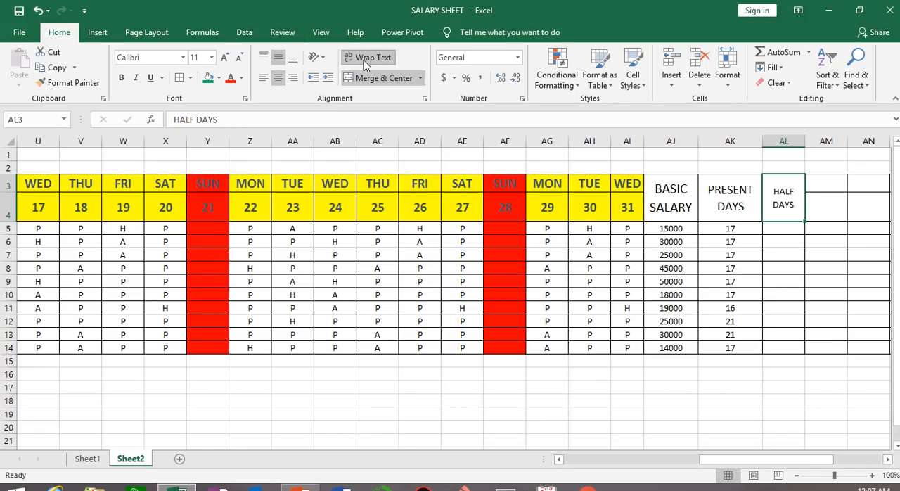
{"action": "left_click", "coordinate": [225, 59]}
{"action": "left_click", "coordinate": [224, 59]}
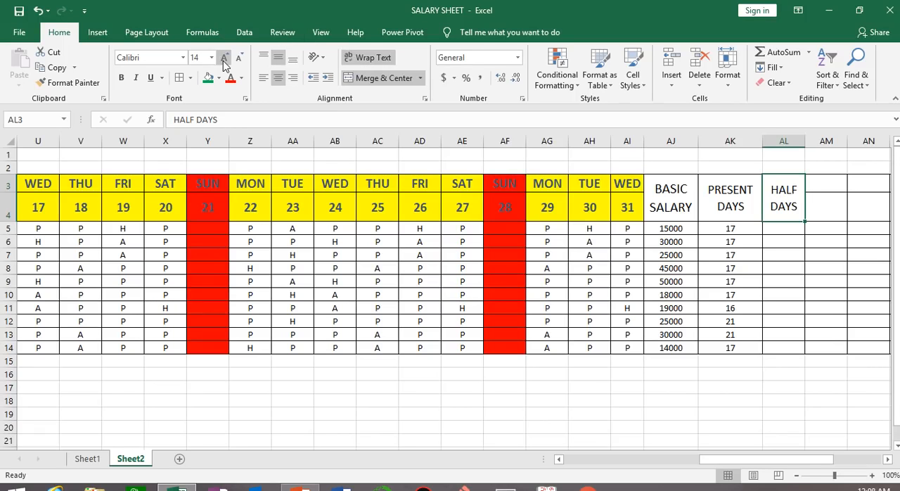
{"action": "left_click", "coordinate": [224, 59]}
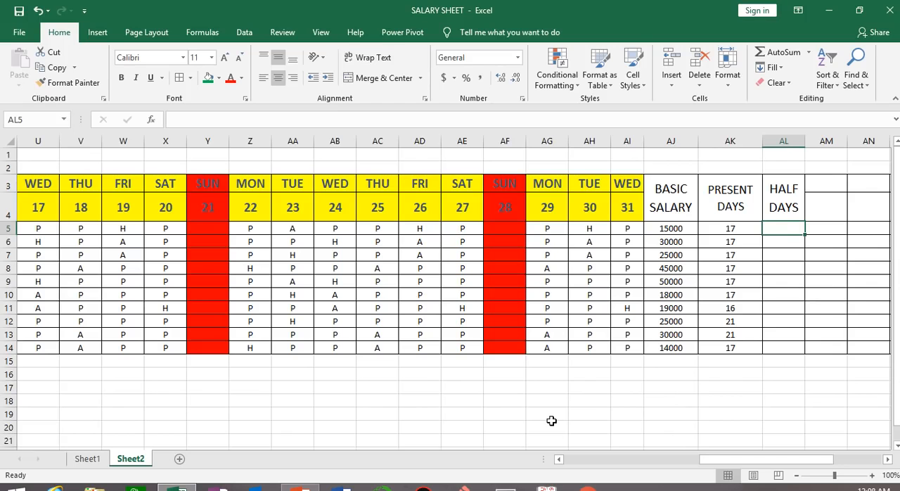
Start a COUNTIF formula in AL5 with the first employee's attendance marks E5:AI5 as its range
{"action": "type", "text": "=COUNTIF"}
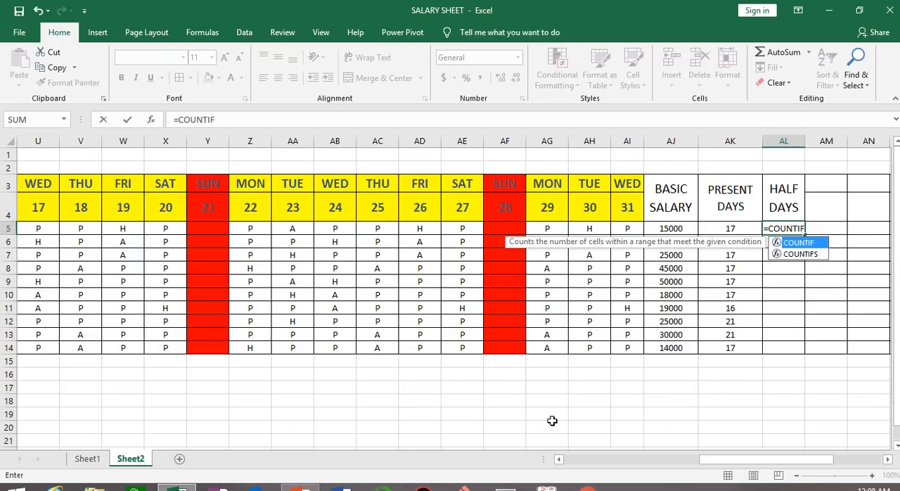
{"action": "type", "text": "("}
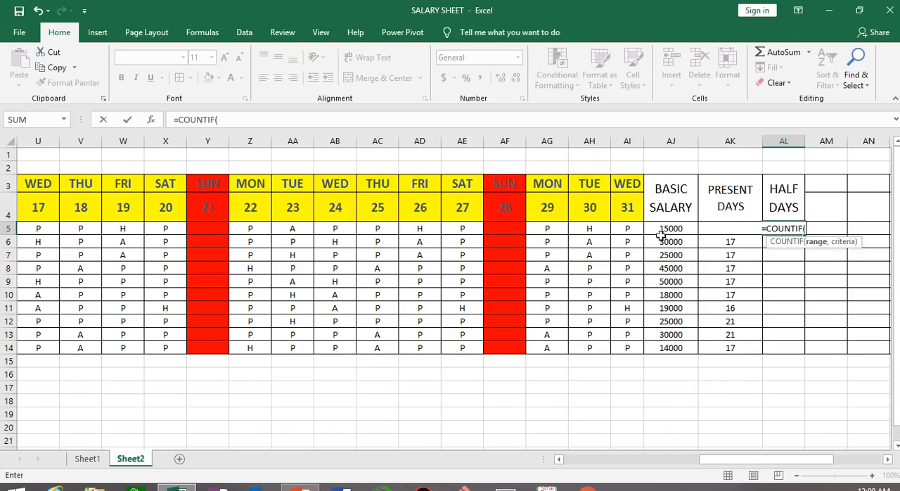
{"action": "left_click_drag", "start_coordinate": [780, 460], "coordinate": [623, 459]}
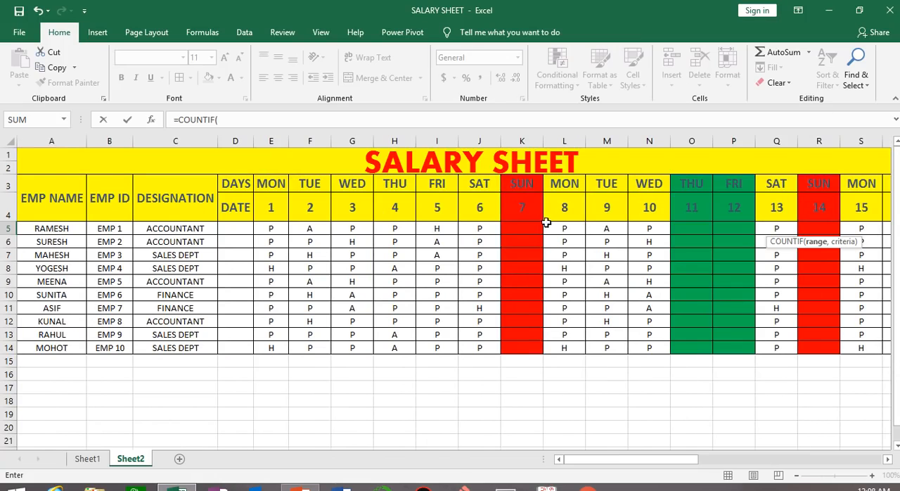
{"action": "left_click_drag", "start_coordinate": [271, 228], "coordinate": [670, 227]}
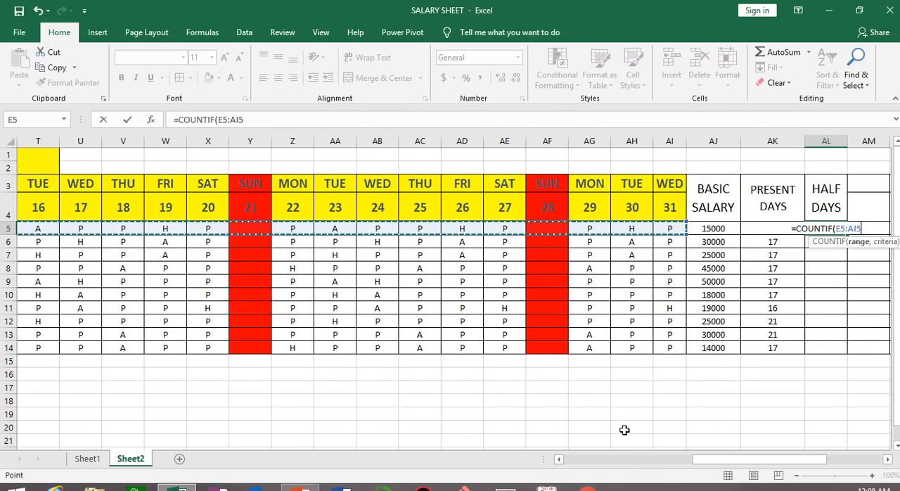
Complete the AL5 COUNTIF formula with the criterion "H", multiply it by 0.5, and fill it down through AL14
{"action": "type", "text": ","}
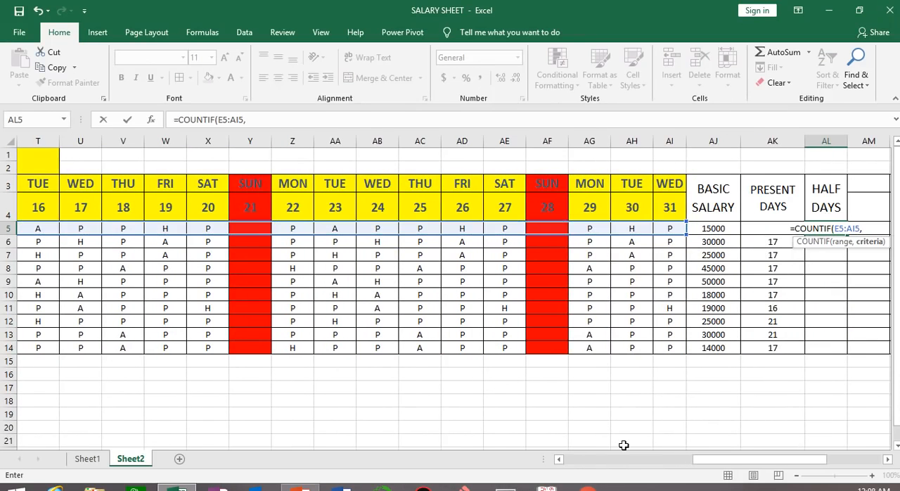
{"action": "type", "text": "\"H"}
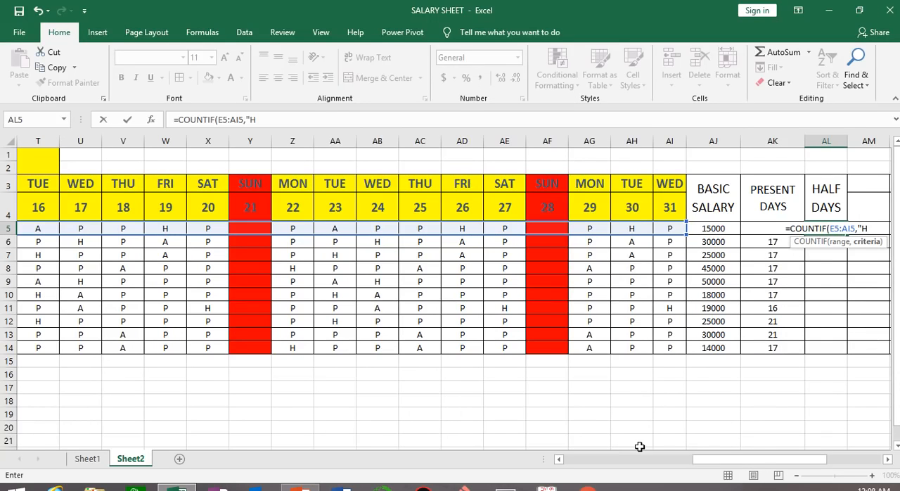
{"action": "type", "text": "\""}
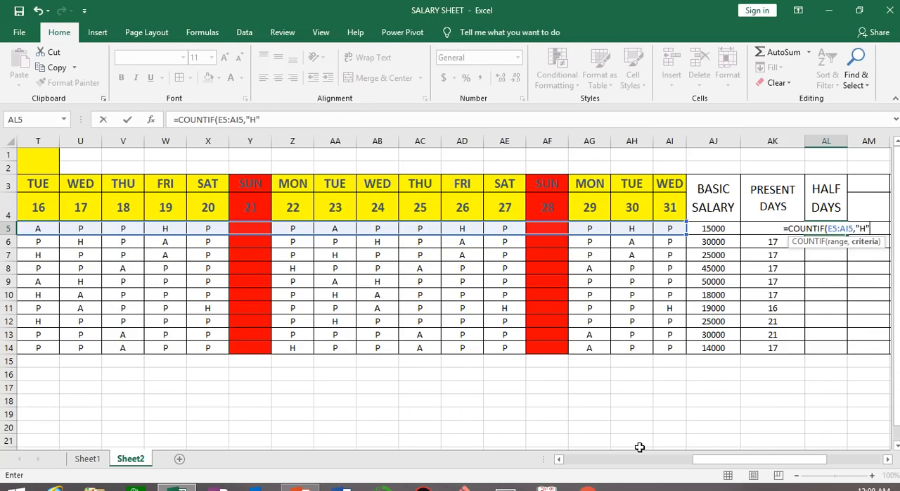
{"action": "type", "text": ")"}
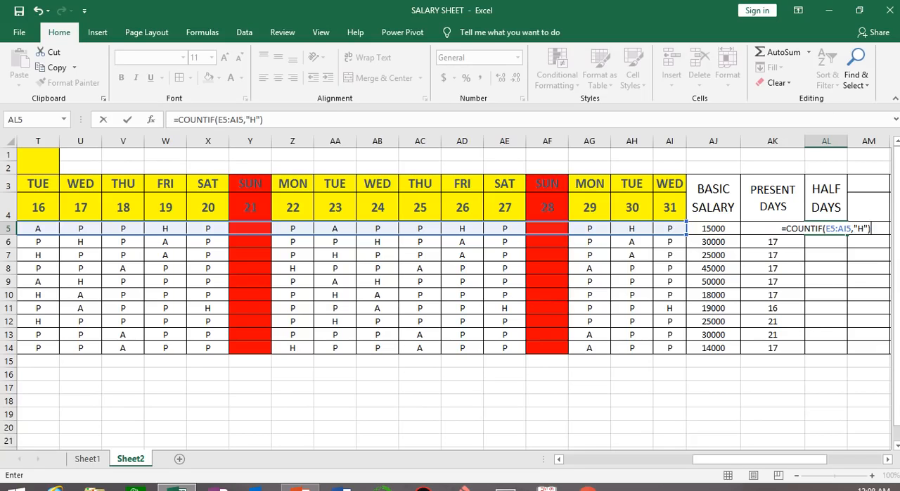
{"action": "type", "text": "*0.5"}
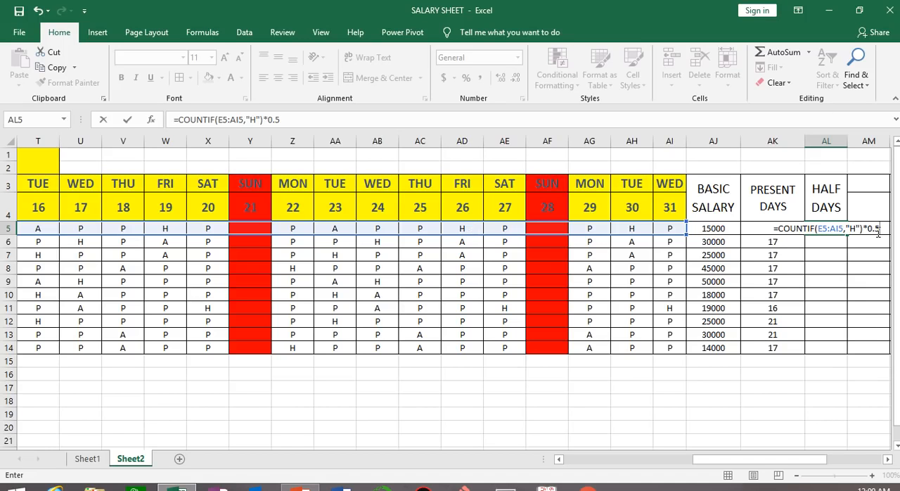
{"action": "key", "text": "Return"}
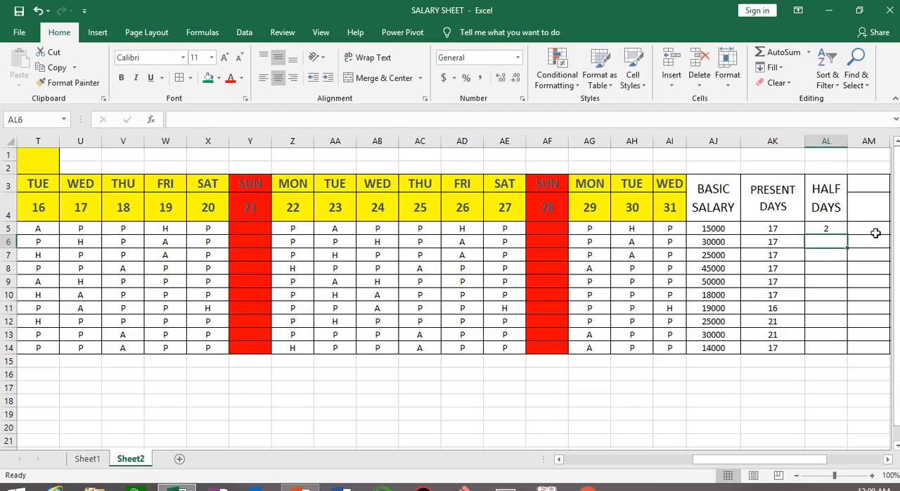
{"action": "left_click", "coordinate": [840, 229]}
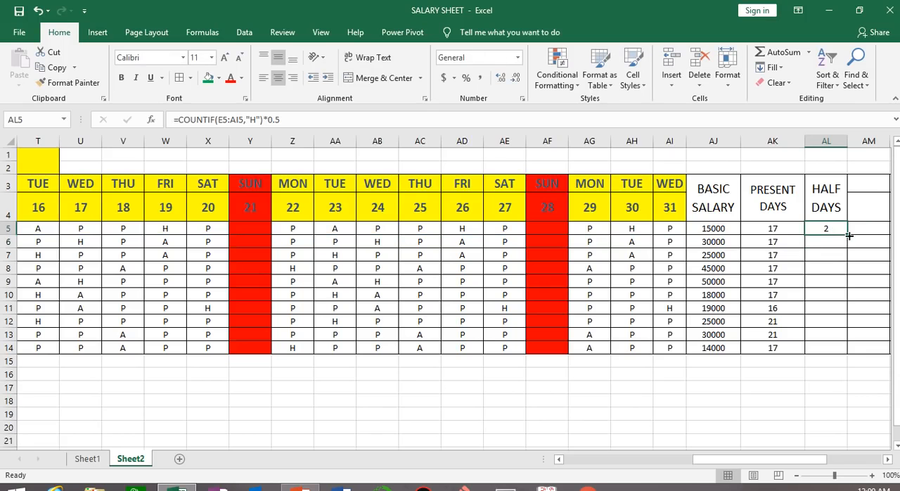
{"action": "double_click", "coordinate": [848, 236]}
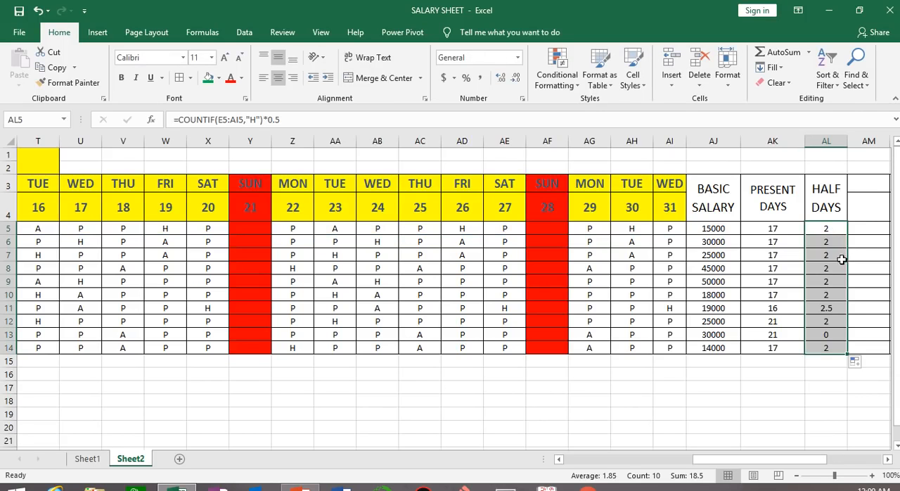
Check the first employee's H marks in row 5 against the half-day formula in AL5
{"action": "left_click", "coordinate": [834, 231]}
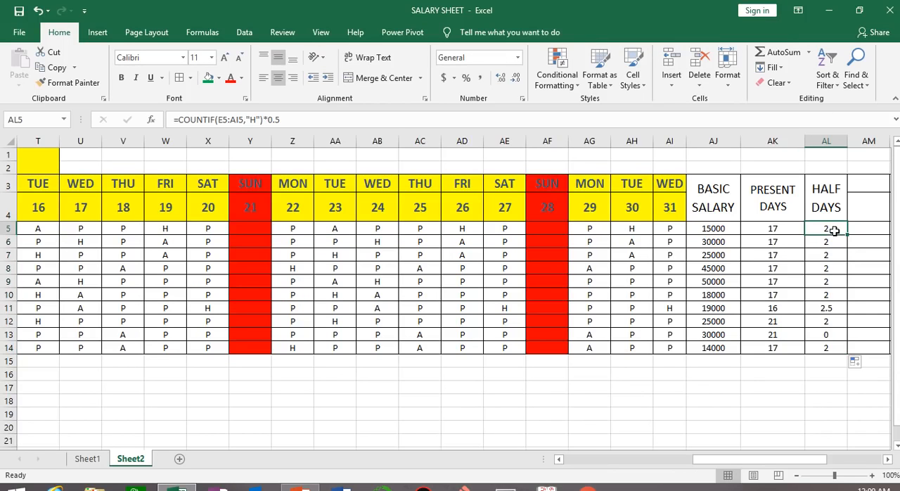
{"action": "left_click", "coordinate": [467, 228]}
{"action": "left_click", "coordinate": [637, 227]}
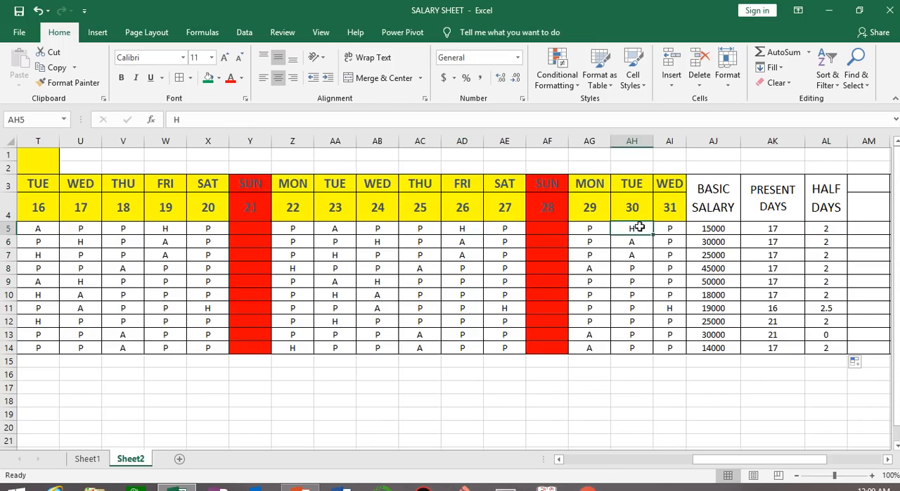
{"action": "left_click_drag", "start_coordinate": [713, 458], "coordinate": [750, 461]}
{"action": "left_click", "coordinate": [512, 226]}
{"action": "left_click", "coordinate": [367, 229]}
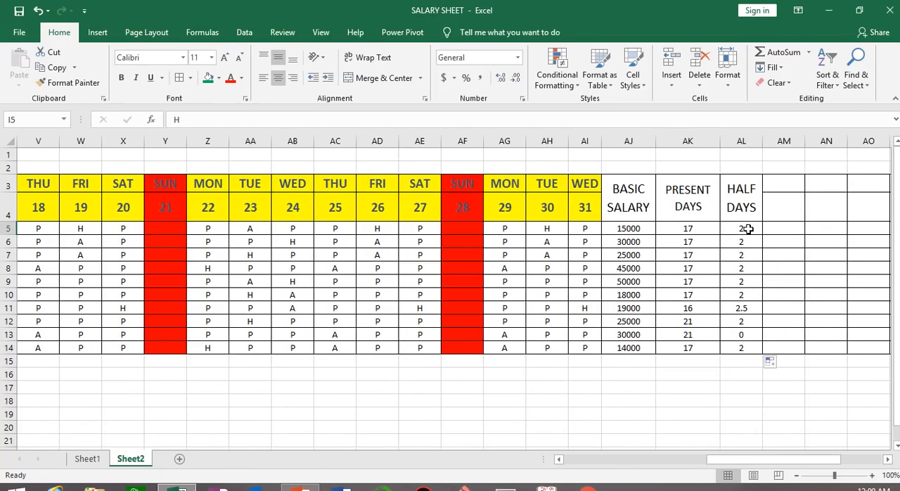
{"action": "left_click", "coordinate": [748, 230]}
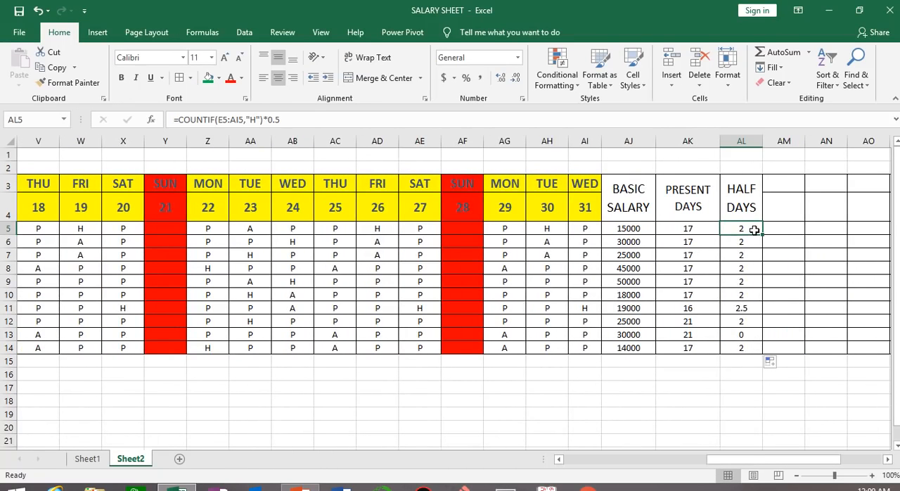
Merge and center AM3:AM4 with text wrapping and enter the heading ABSENT in it
{"action": "left_click_drag", "start_coordinate": [781, 183], "coordinate": [779, 211]}
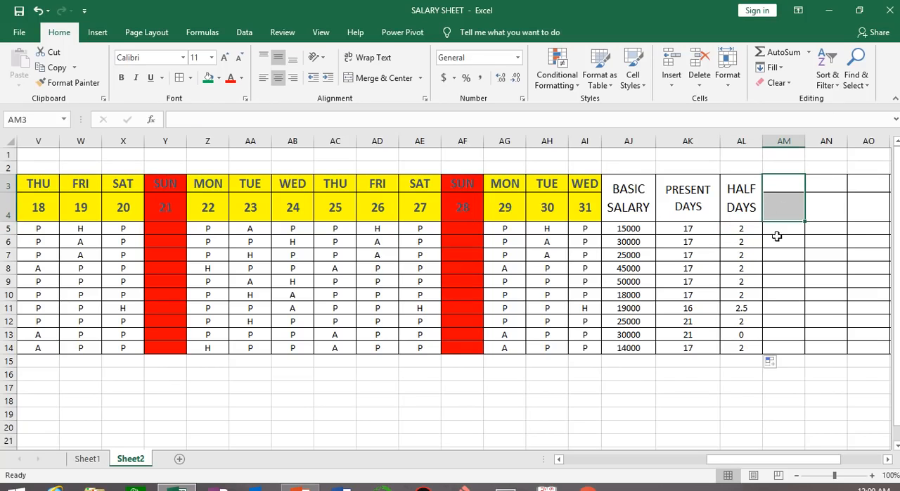
{"action": "left_click", "coordinate": [374, 78]}
{"action": "left_click", "coordinate": [374, 60]}
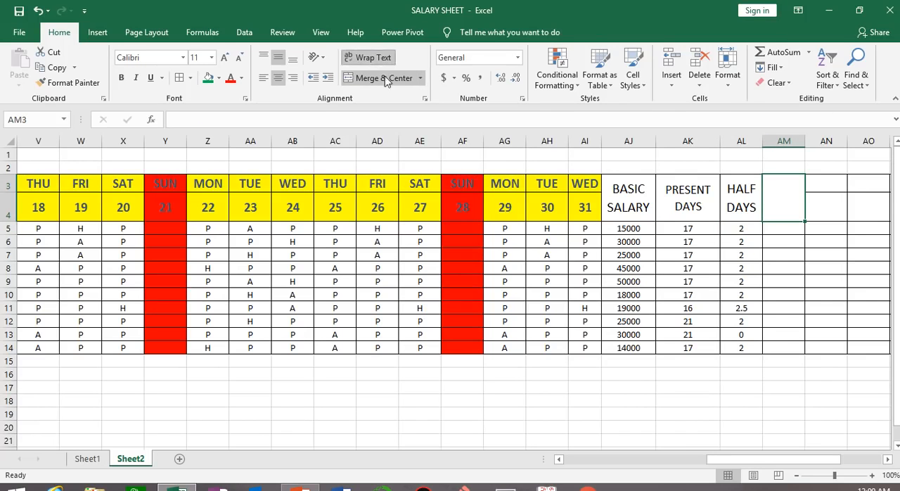
{"action": "type", "text": "ABSEM"}
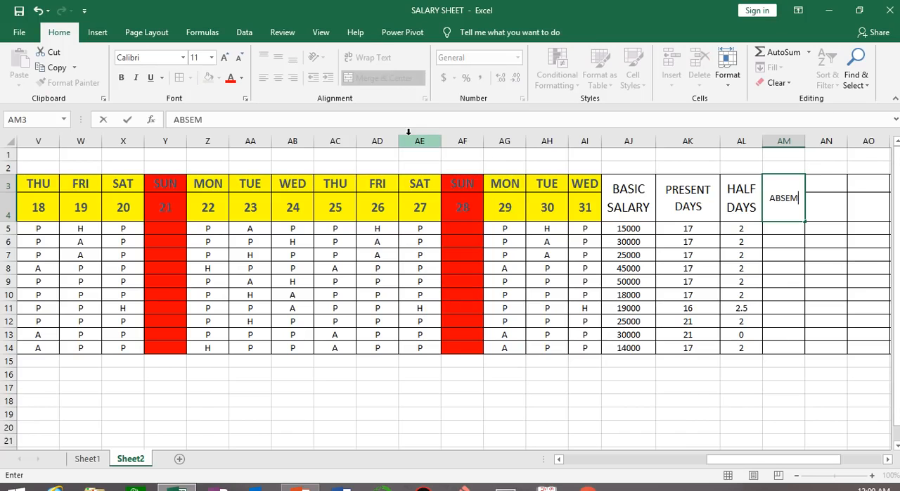
{"action": "key", "text": "BackSpace"}
{"action": "type", "text": "NT"}
{"action": "left_click", "coordinate": [750, 284]}
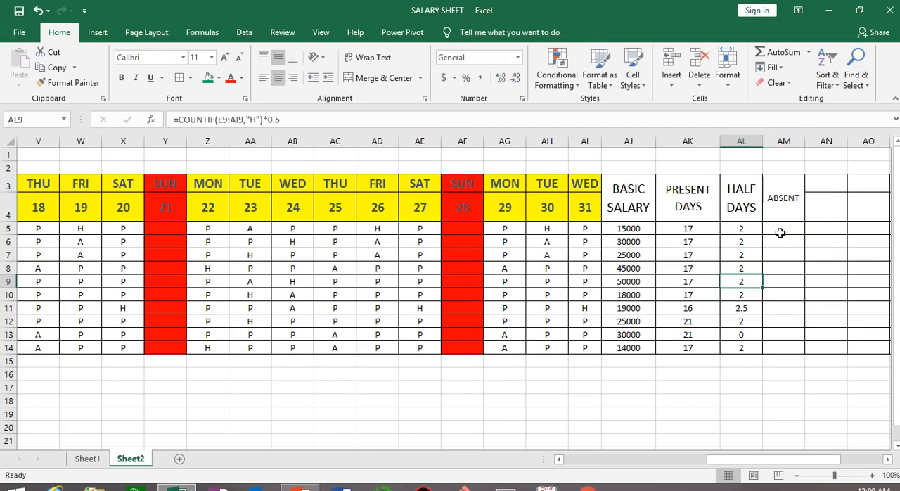
Increase the font size of the ABSENT heading in AM3 to 18
{"action": "left_click", "coordinate": [780, 195]}
{"action": "left_click", "coordinate": [224, 58]}
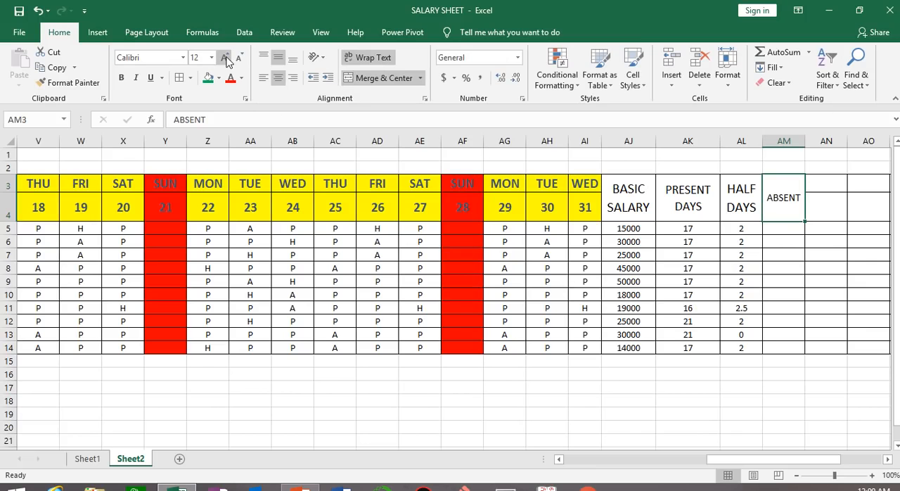
{"action": "left_click", "coordinate": [224, 58]}
{"action": "left_click", "coordinate": [224, 58]}
{"action": "left_click", "coordinate": [224, 57]}
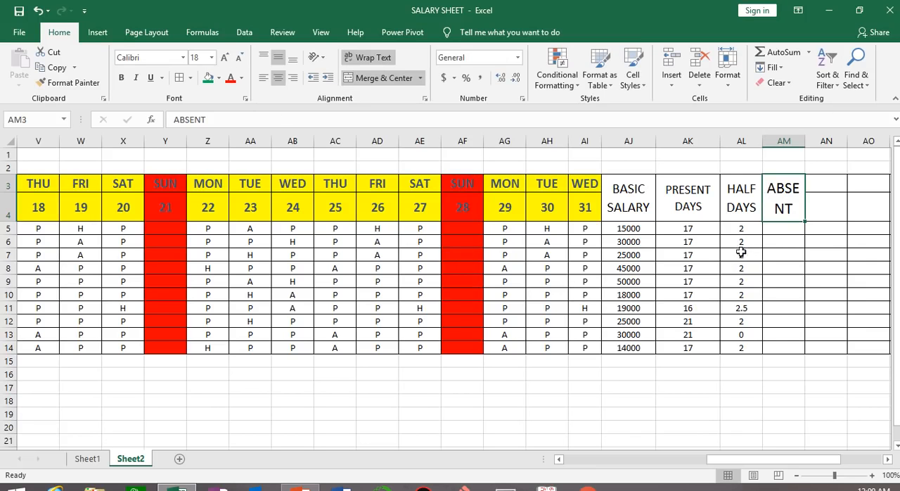
Start a COUNTIF formula in AM5 with the first employee's attendance marks E5:AI5 as its range
{"action": "left_click", "coordinate": [783, 229]}
{"action": "type", "text": "=COUNTIF"}
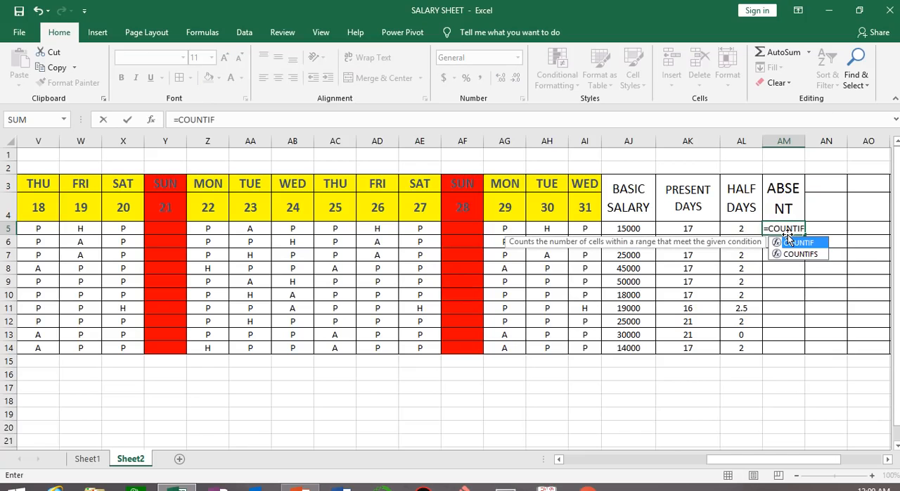
{"action": "type", "text": "("}
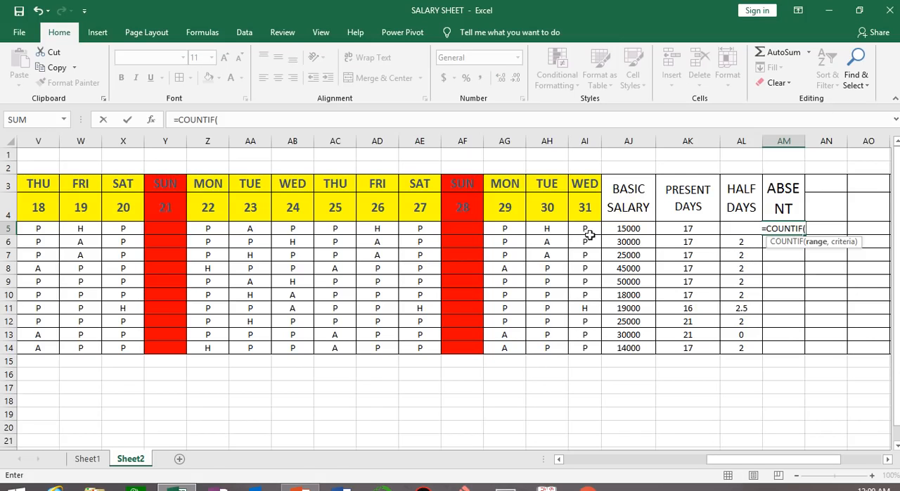
{"action": "left_click_drag", "start_coordinate": [788, 459], "coordinate": [634, 467]}
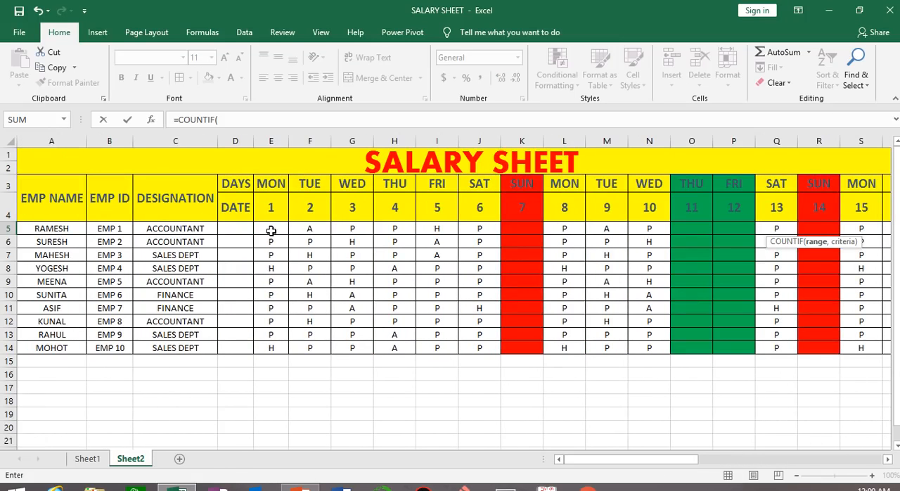
{"action": "left_click_drag", "start_coordinate": [270, 231], "coordinate": [668, 230]}
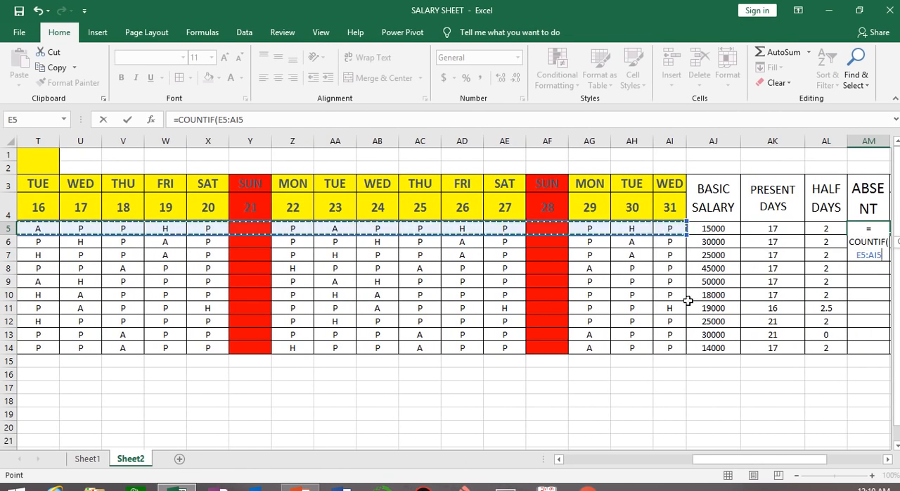
{"action": "left_click_drag", "start_coordinate": [795, 458], "coordinate": [806, 462]}
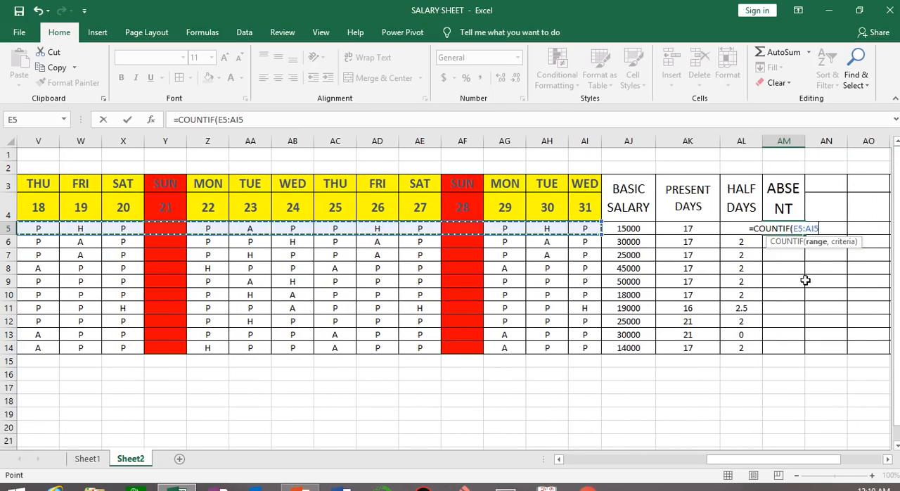
{"action": "left_click", "coordinate": [825, 228]}
Complete the AM5 COUNTIF formula with the criterion "A" and fill it down through AM14
{"action": "type", "text": ","}
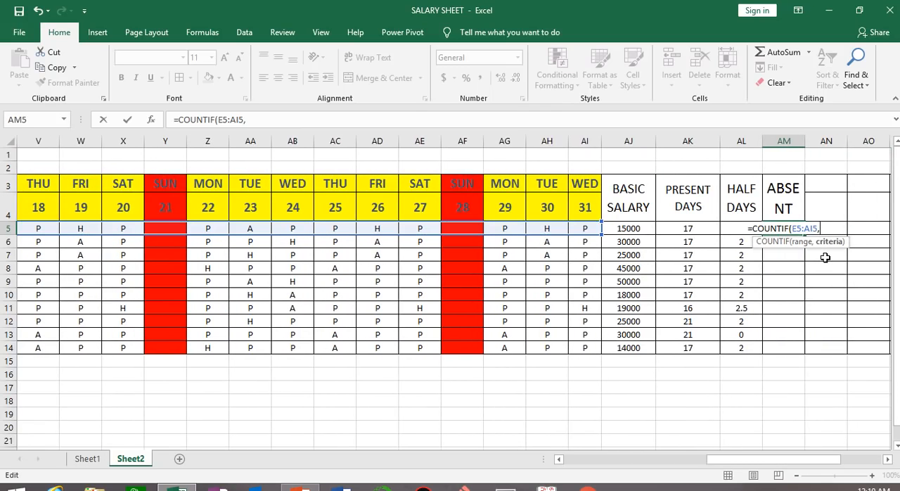
{"action": "type", "text": "\""}
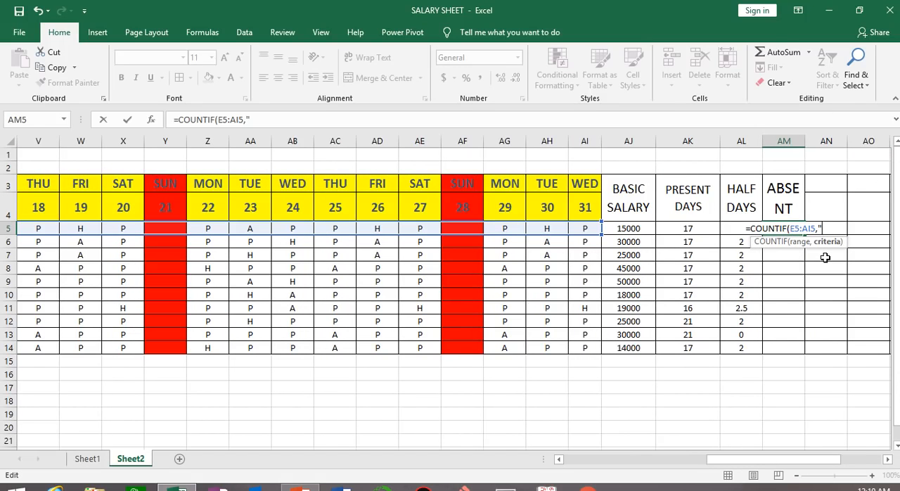
{"action": "type", "text": "A\""}
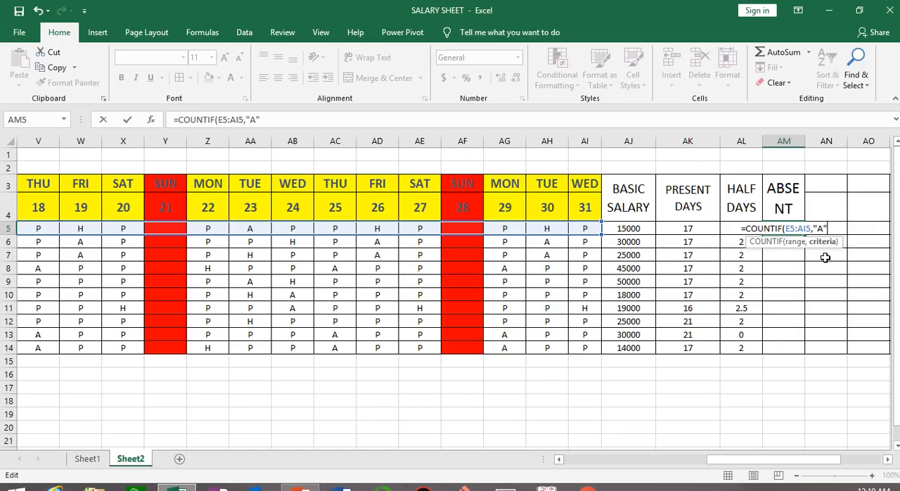
{"action": "type", "text": ")"}
{"action": "key", "text": "Return"}
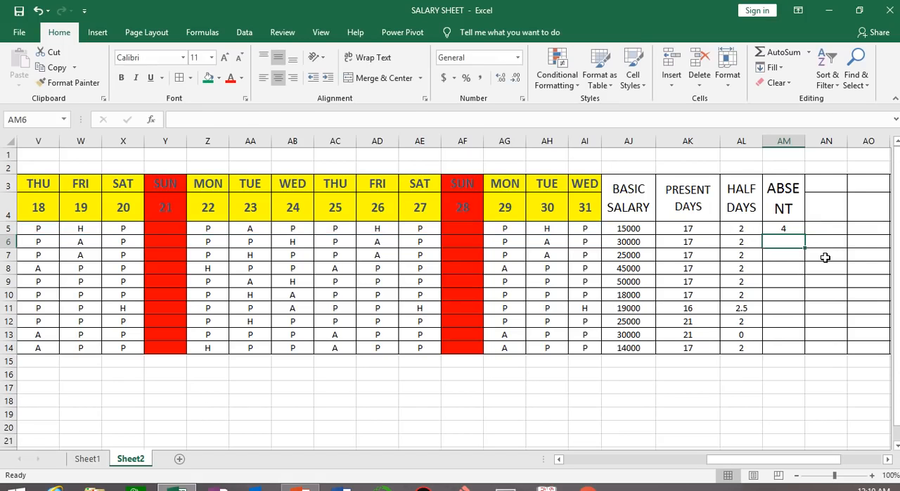
{"action": "left_click", "coordinate": [794, 226]}
{"action": "double_click", "coordinate": [805, 235]}
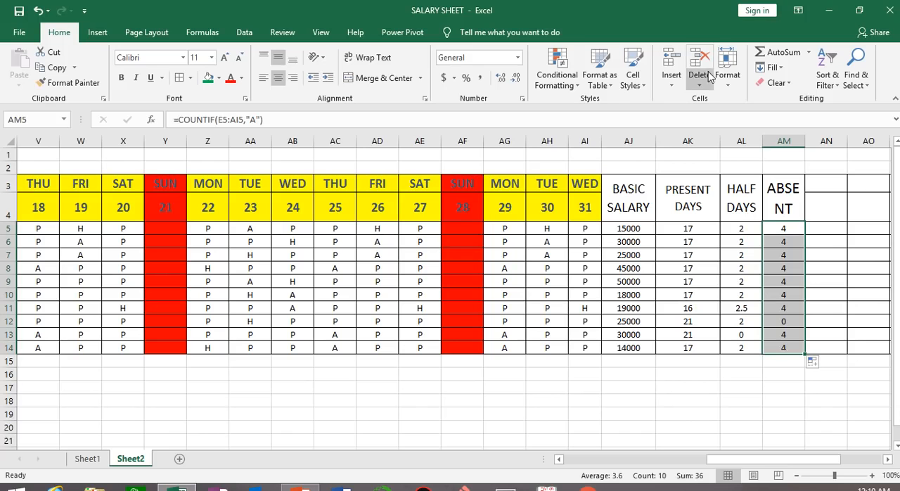
Inspect the half-day formula in AL11 for the employee in row 11
{"action": "mouse_move", "coordinate": [552, 3]}
{"action": "left_click", "coordinate": [361, 32]}
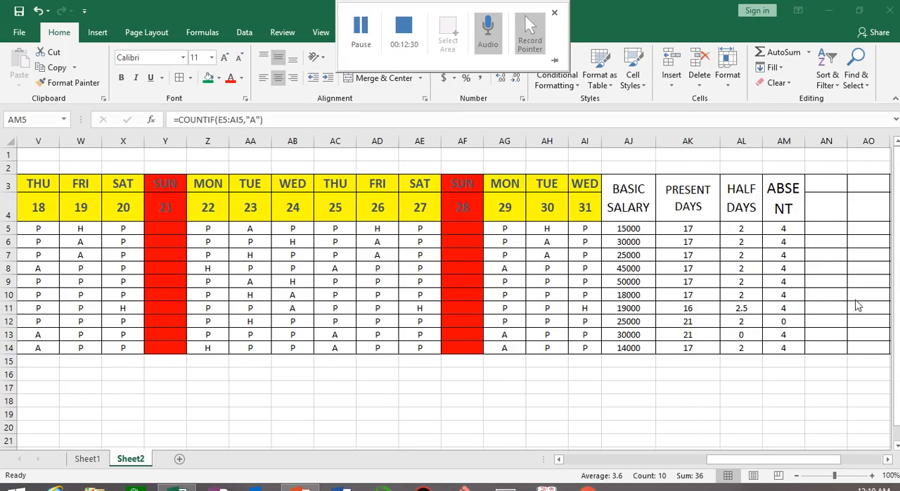
{"action": "key", "text": "F2"}
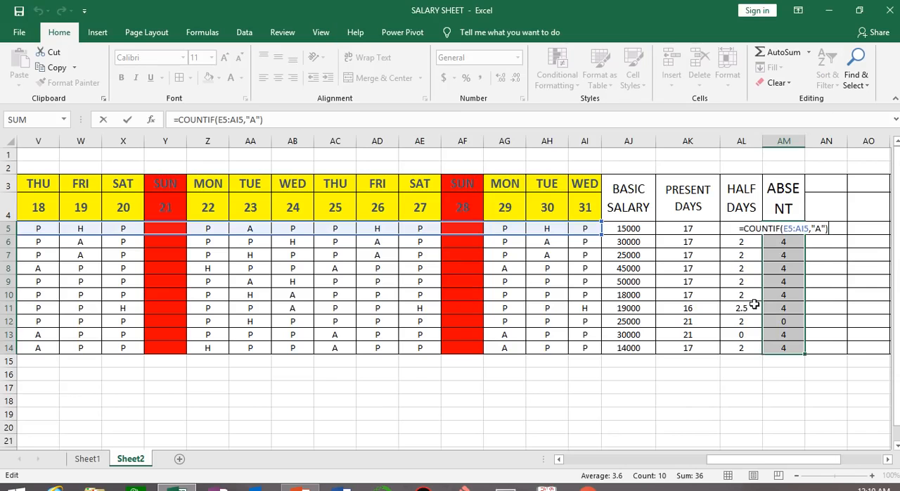
{"action": "left_click", "coordinate": [742, 308]}
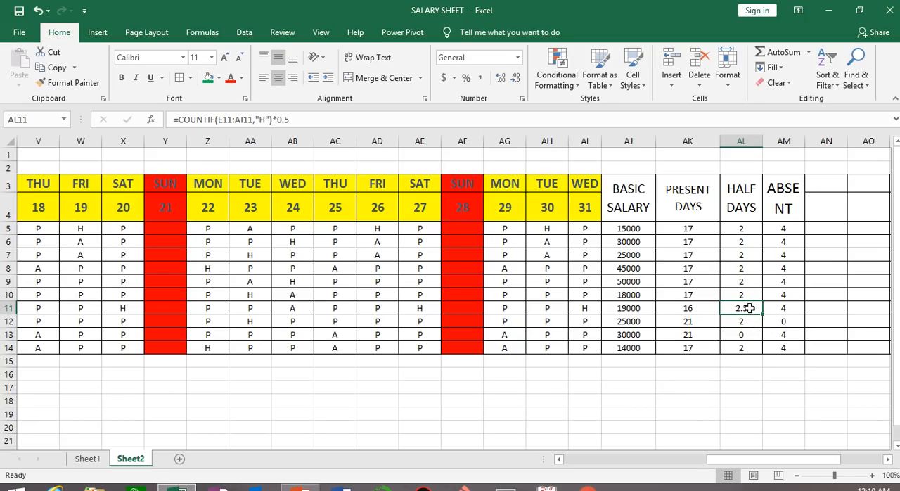
Change the day 31 attendance mark in AI11 to P and check the half-day formula in AL11
{"action": "left_click", "coordinate": [586, 308]}
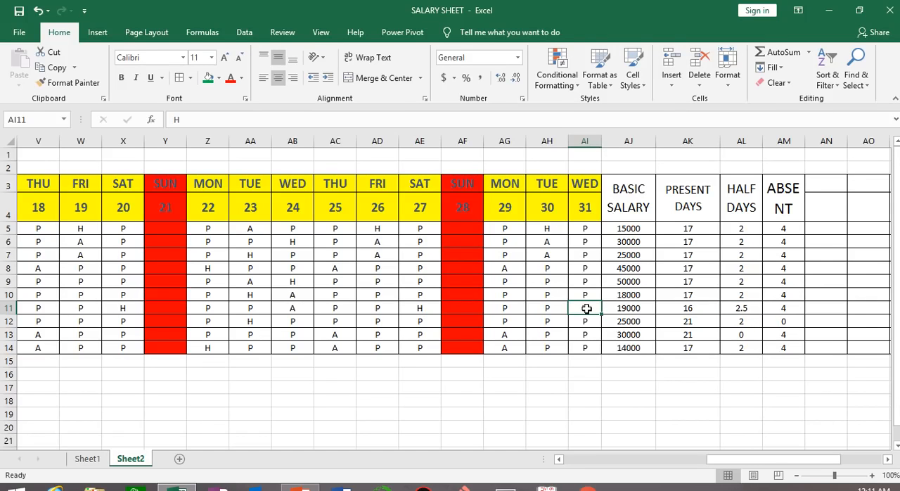
{"action": "type", "text": "P"}
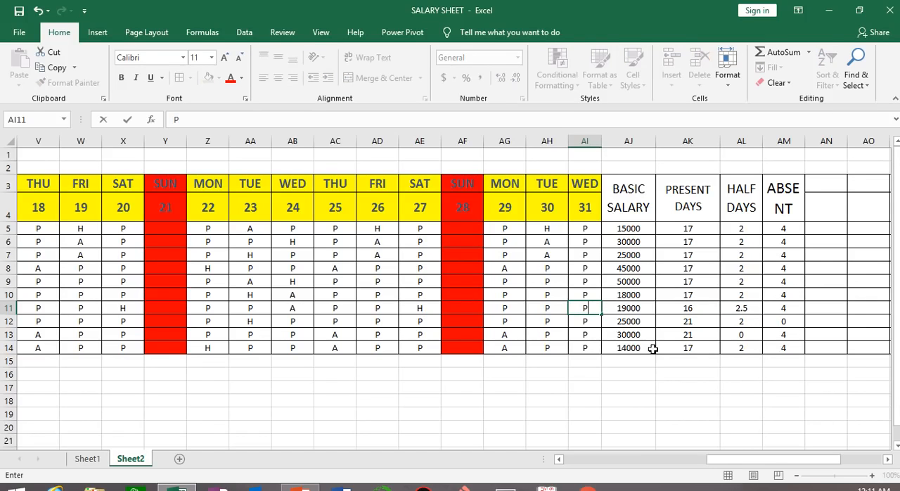
{"action": "key", "text": "Return"}
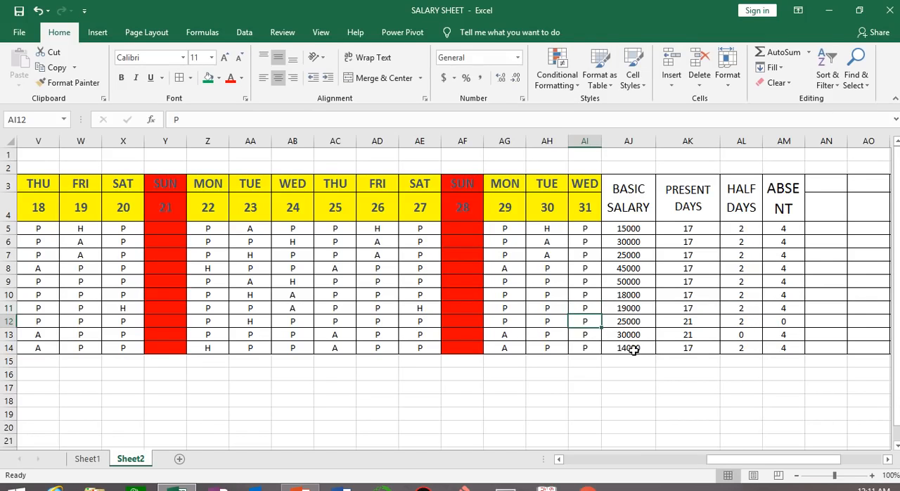
{"action": "left_click", "coordinate": [738, 308]}
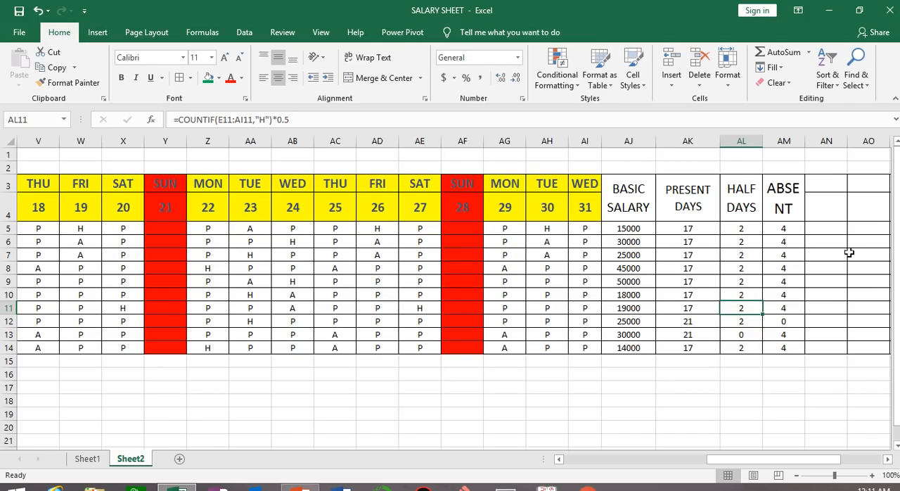
Merge and center AN3:AN4 and enter the heading OFF
{"action": "left_click_drag", "start_coordinate": [831, 180], "coordinate": [830, 213]}
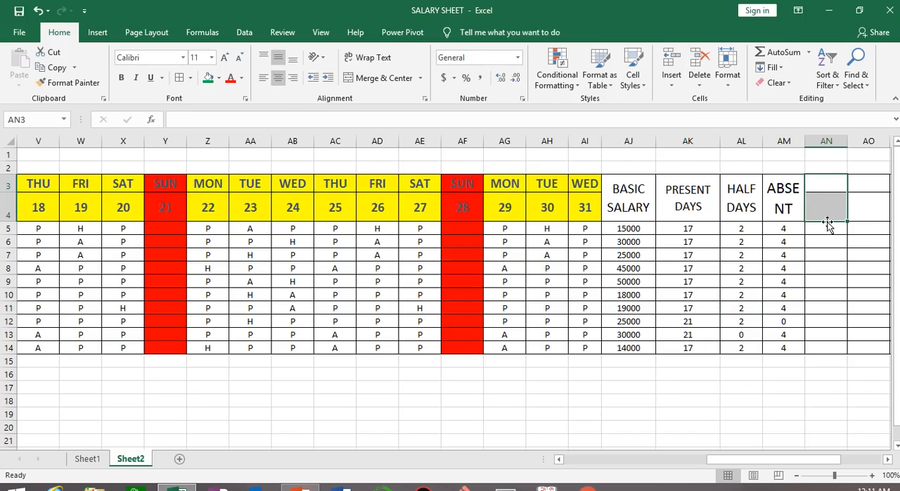
{"action": "left_click", "coordinate": [375, 72]}
{"action": "type", "text": "OFF"}
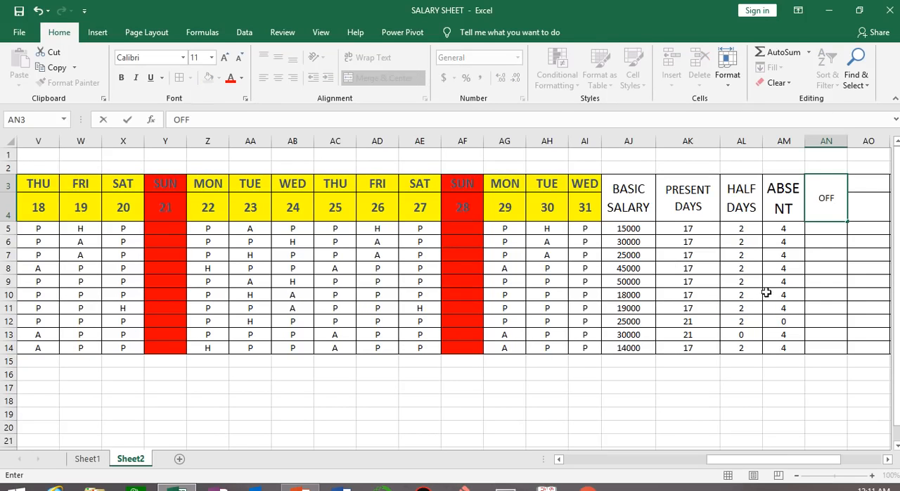
{"action": "key", "text": "Return"}
Increase the font size of the OFF heading in AN3 to 24
{"action": "left_click", "coordinate": [826, 185]}
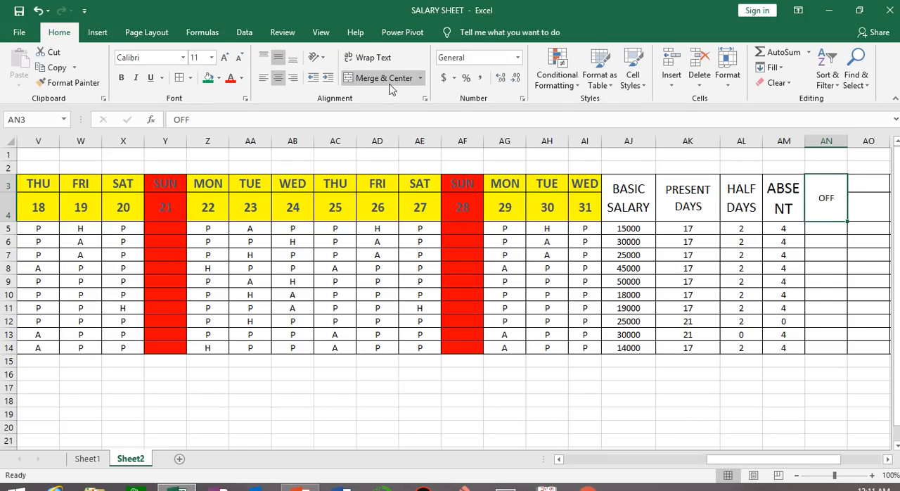
{"action": "left_click", "coordinate": [225, 57]}
{"action": "left_click", "coordinate": [225, 57]}
{"action": "left_click", "coordinate": [224, 57]}
{"action": "left_click", "coordinate": [224, 57]}
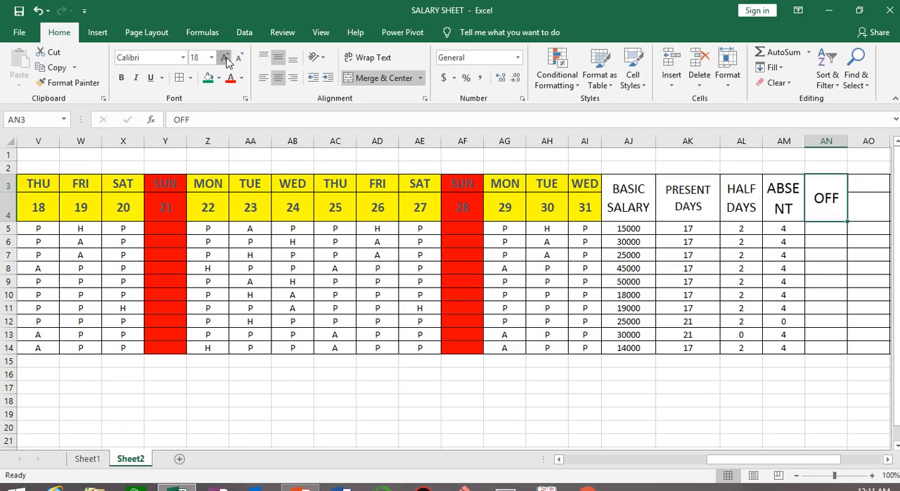
{"action": "left_click", "coordinate": [224, 57]}
{"action": "left_click", "coordinate": [224, 57]}
{"action": "left_click", "coordinate": [225, 57]}
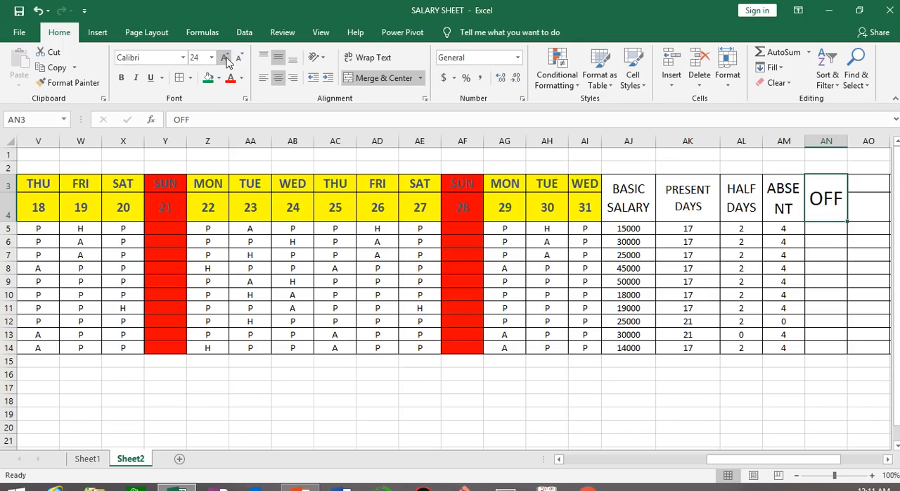
Start a COUNTIF formula in AN5 with the first employee's attendance marks E5:AI5 as its range
{"action": "left_click", "coordinate": [836, 227]}
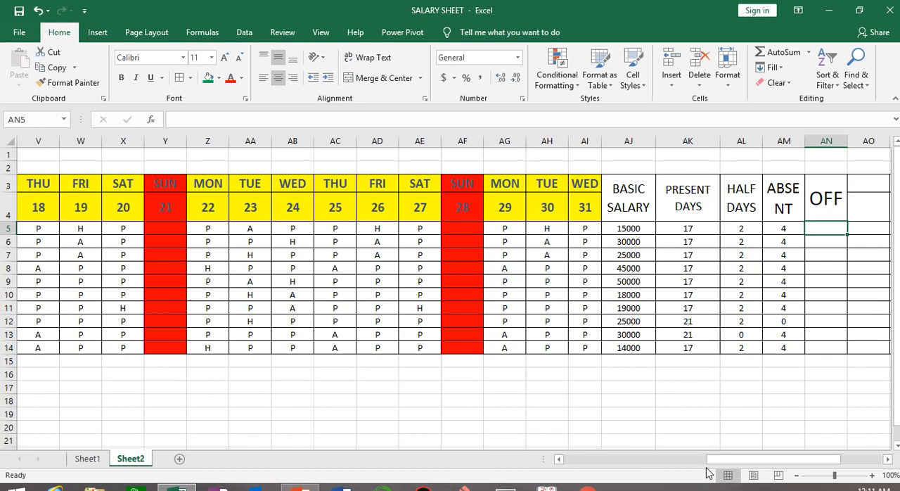
{"action": "left_click_drag", "start_coordinate": [707, 464], "coordinate": [762, 439]}
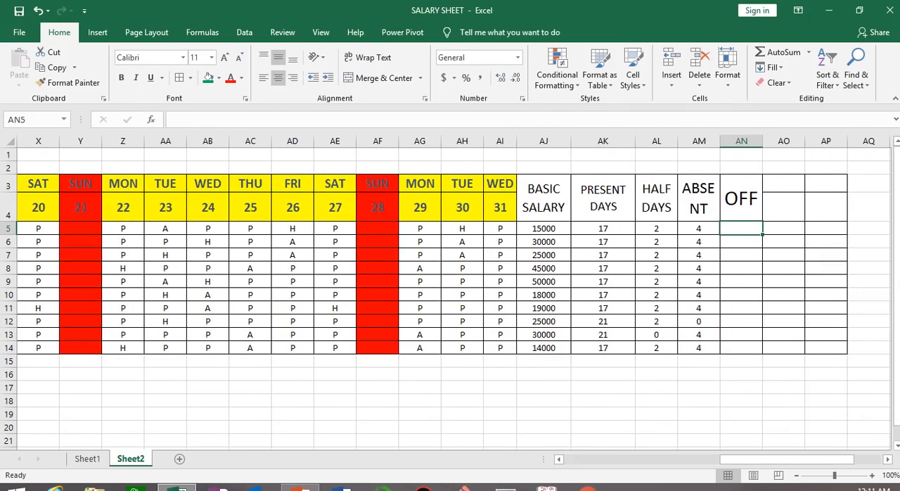
{"action": "type", "text": "OUNTIF("}
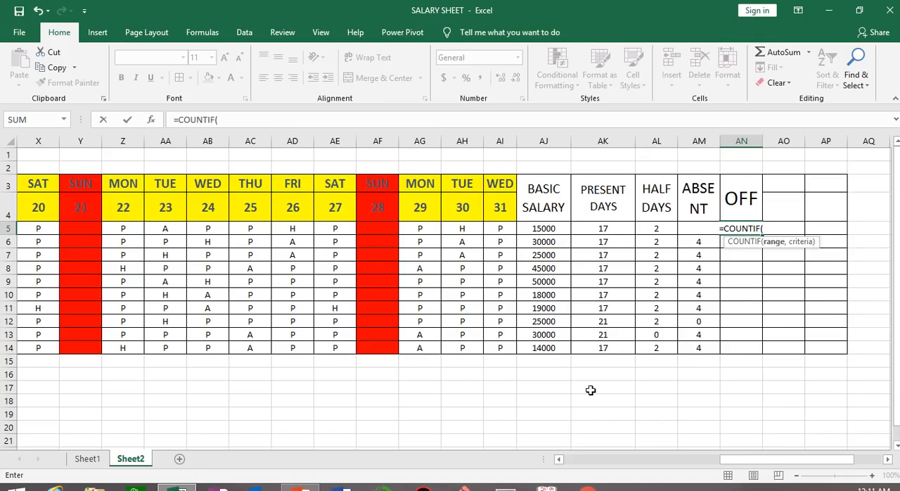
{"action": "left_click_drag", "start_coordinate": [738, 459], "coordinate": [566, 462]}
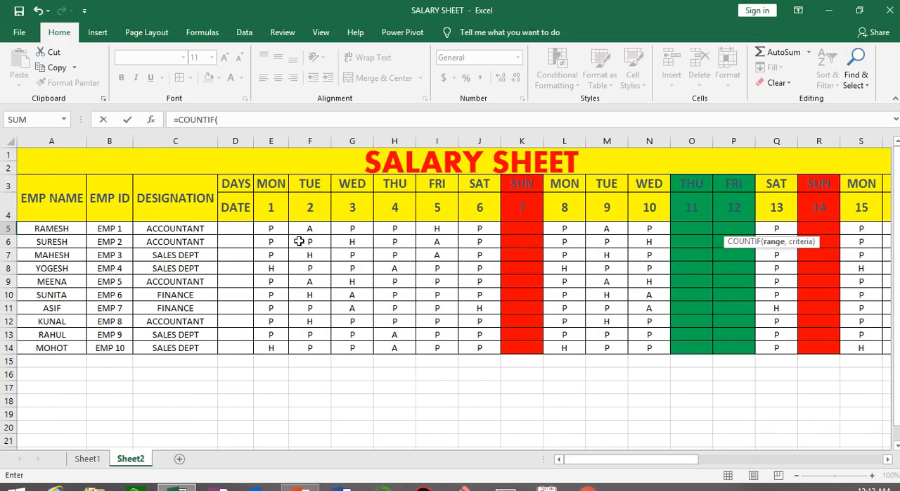
{"action": "left_click_drag", "start_coordinate": [267, 230], "coordinate": [704, 230]}
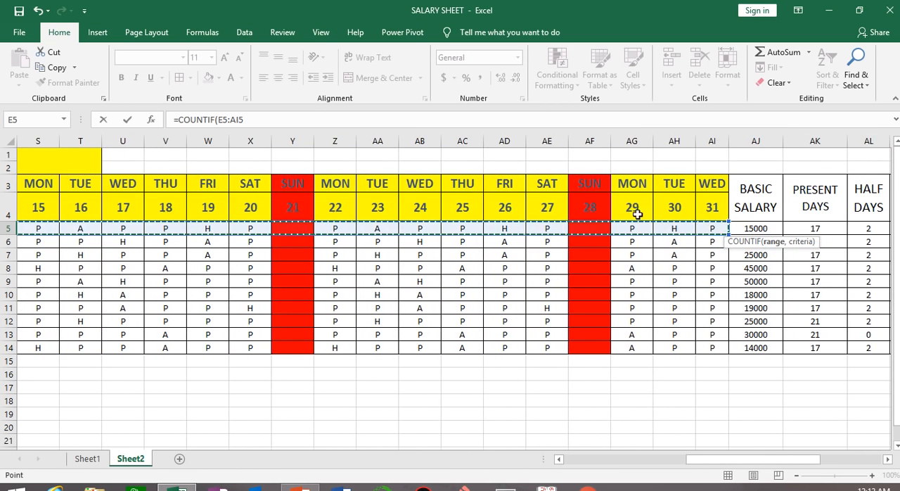
{"action": "left_click_drag", "start_coordinate": [814, 459], "coordinate": [848, 460]}
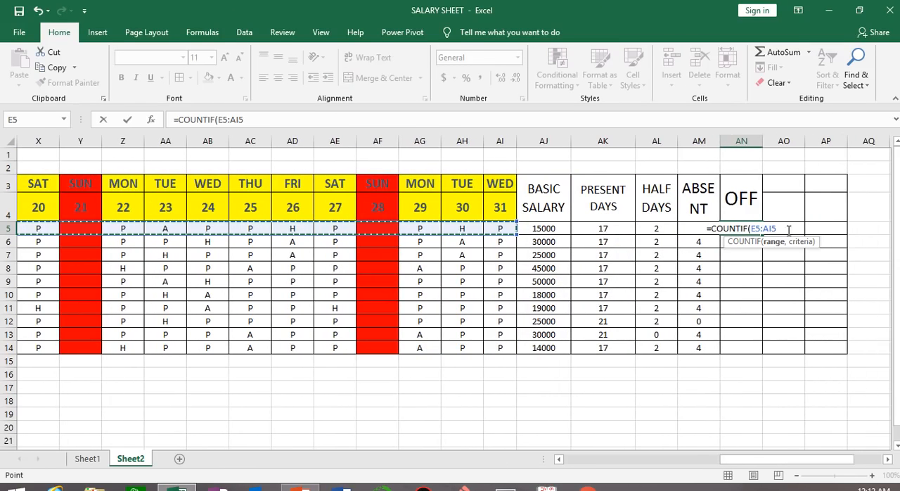
Complete the AN5 COUNTIF formula with the empty-text criterion "" so that it counts blank off days
{"action": "type", "text": ","}
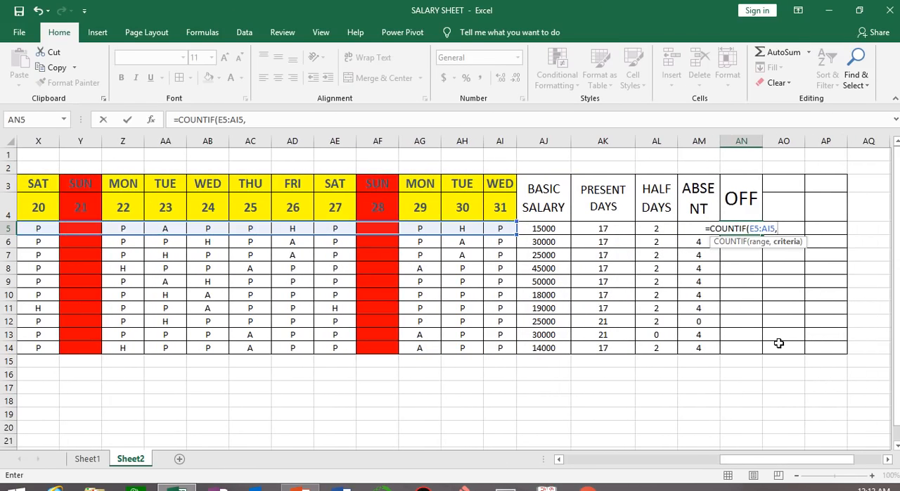
{"action": "type", "text": "\""}
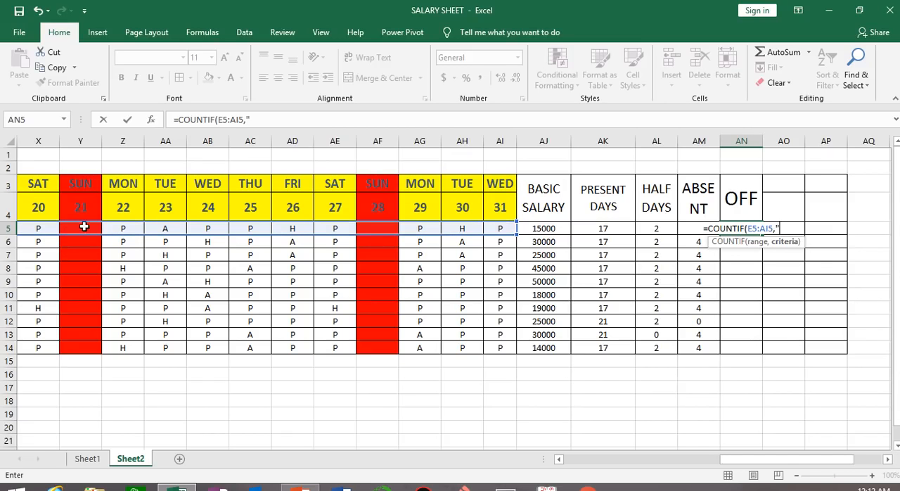
{"action": "left_click_drag", "start_coordinate": [773, 461], "coordinate": [672, 461]}
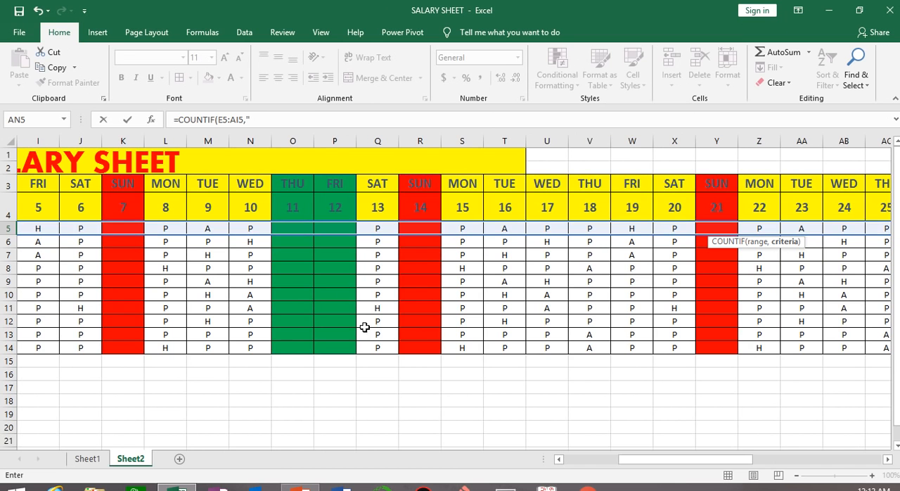
{"action": "left_click_drag", "start_coordinate": [692, 469], "coordinate": [793, 407]}
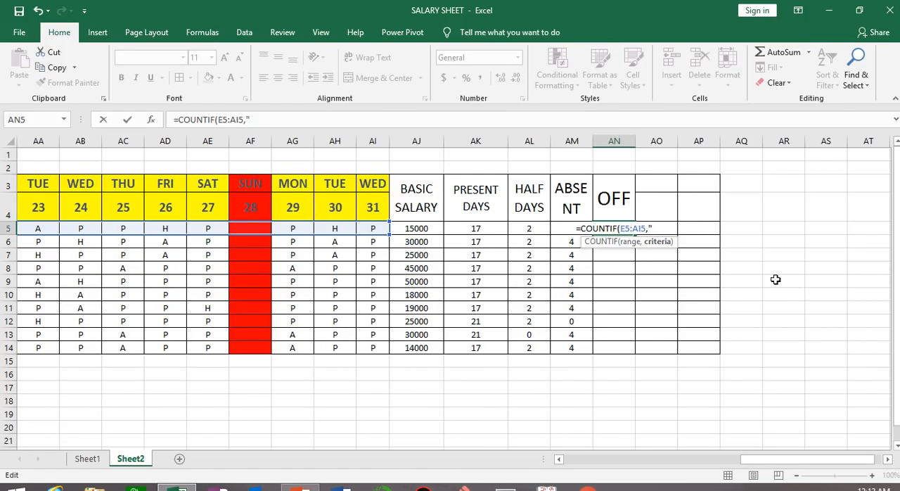
{"action": "type", "text": "\""}
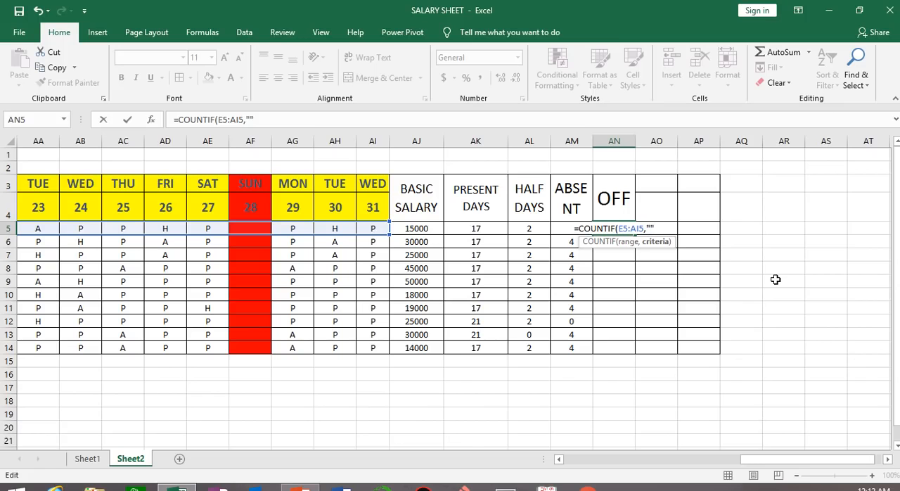
{"action": "type", "text": ")"}
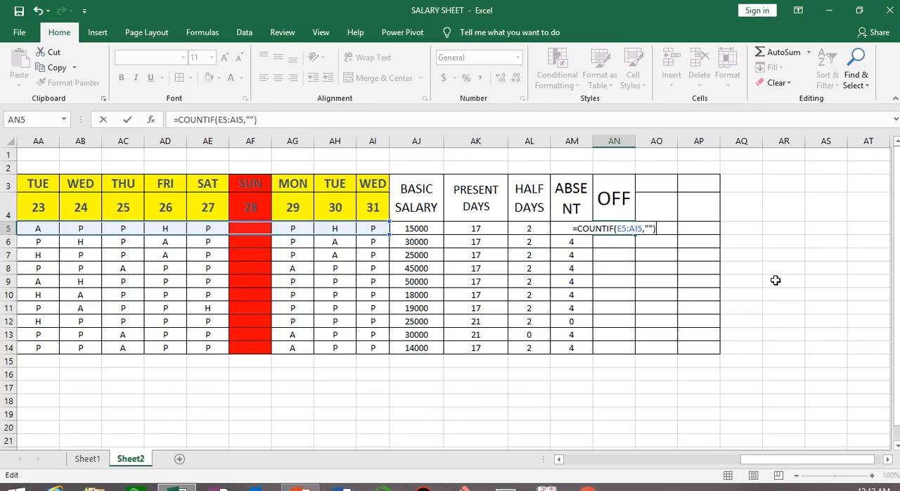
{"action": "key", "text": "Return"}
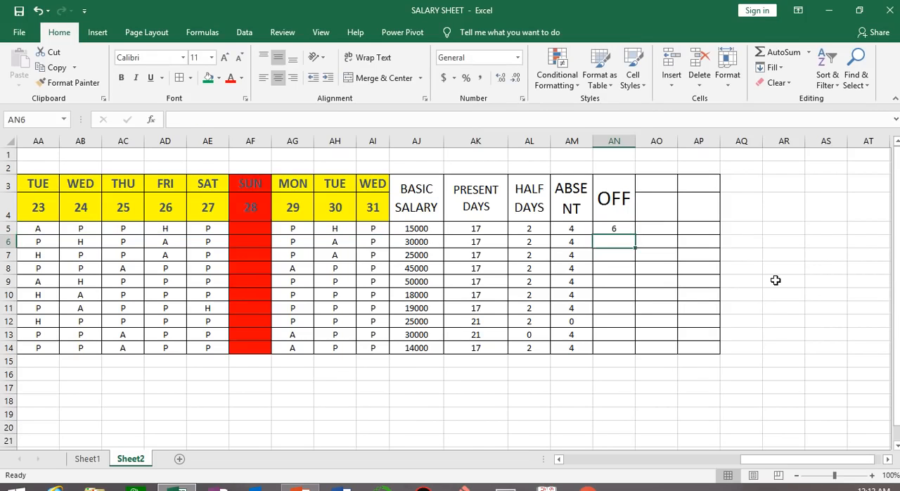
Fill the off-day formula from AN5 down through AN14 and check it against the blank day columns
{"action": "left_click", "coordinate": [624, 231]}
{"action": "double_click", "coordinate": [635, 234]}
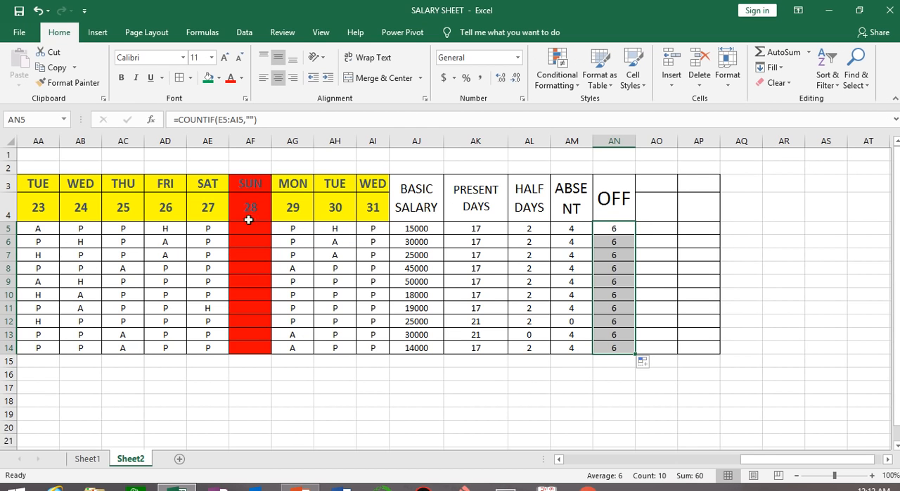
{"action": "left_click_drag", "start_coordinate": [773, 458], "coordinate": [700, 458]}
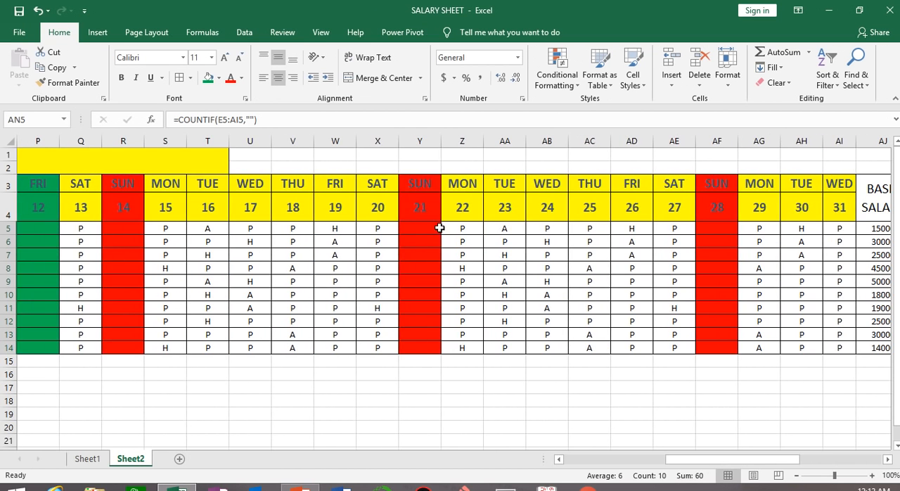
{"action": "left_click_drag", "start_coordinate": [765, 462], "coordinate": [857, 458]}
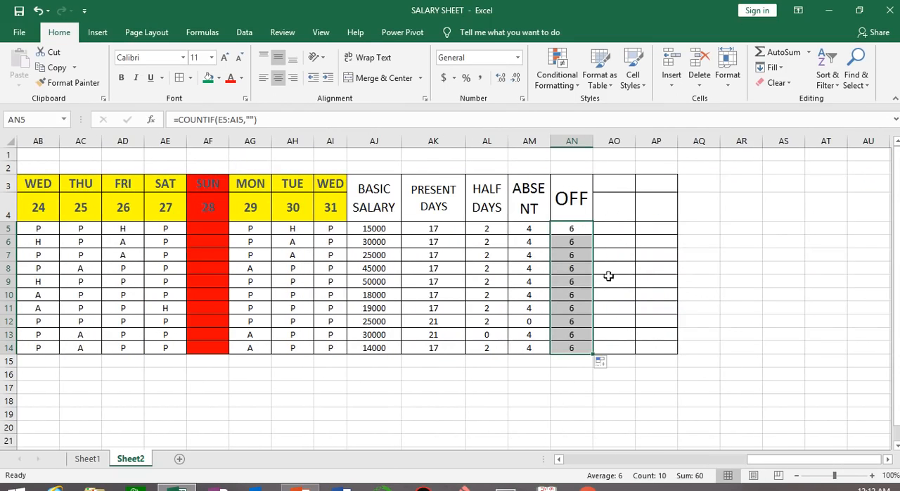
{"action": "left_click_drag", "start_coordinate": [609, 180], "coordinate": [655, 208]}
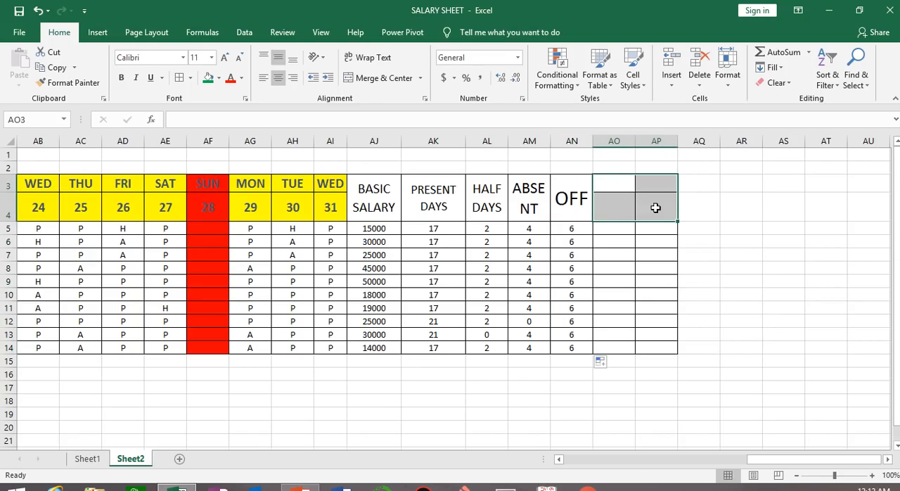
{"action": "left_click", "coordinate": [376, 78]}
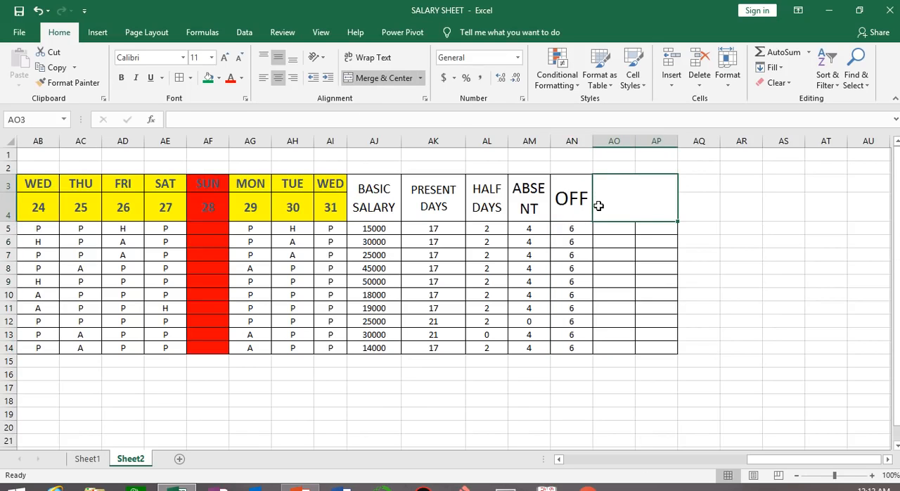
{"action": "key", "text": "ctrl+z"}
Merge and center AO3:AO4 with the heading TOTAL PAID DAYS and widen column AO to fit it
{"action": "left_click_drag", "start_coordinate": [616, 184], "coordinate": [615, 213]}
{"action": "left_click", "coordinate": [379, 78]}
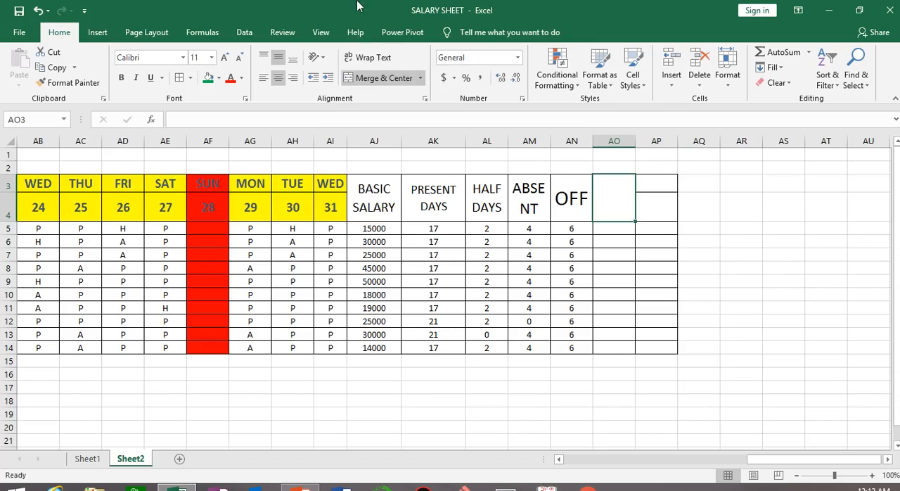
{"action": "mouse_move", "coordinate": [355, 13]}
{"action": "type", "text": "TOT"}
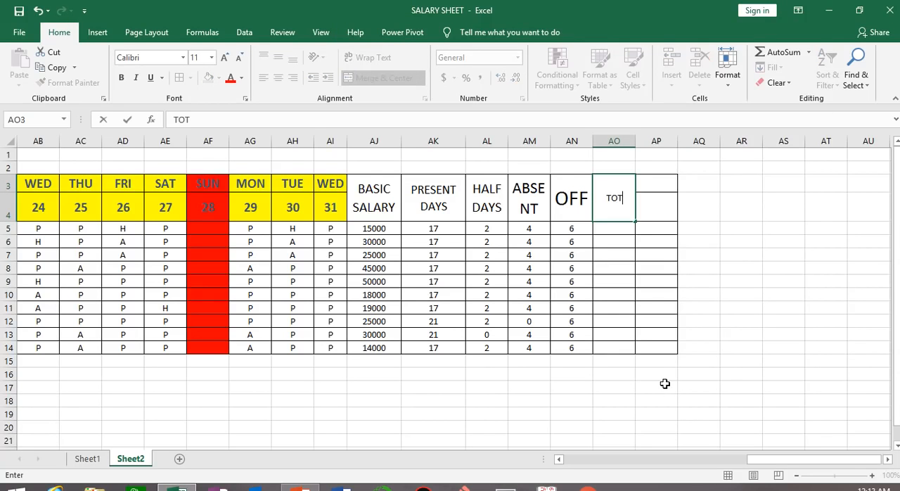
{"action": "type", "text": "AL PAID DAYS"}
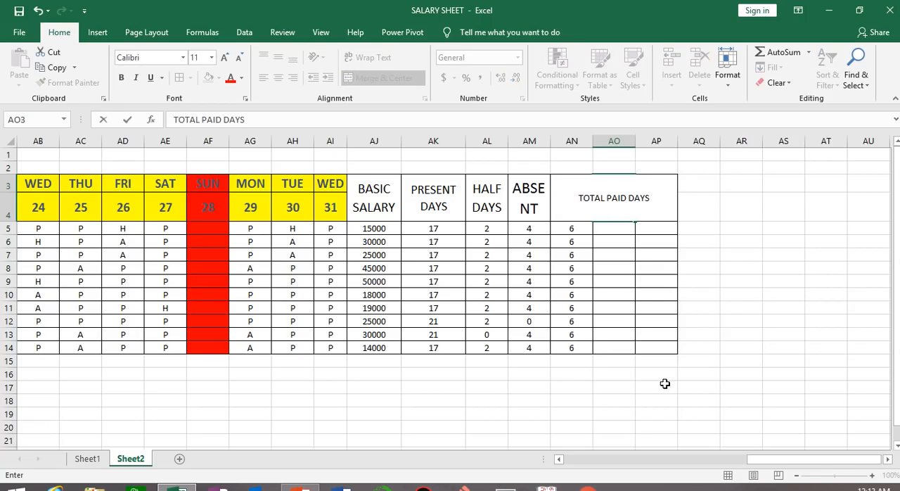
{"action": "left_click", "coordinate": [763, 385]}
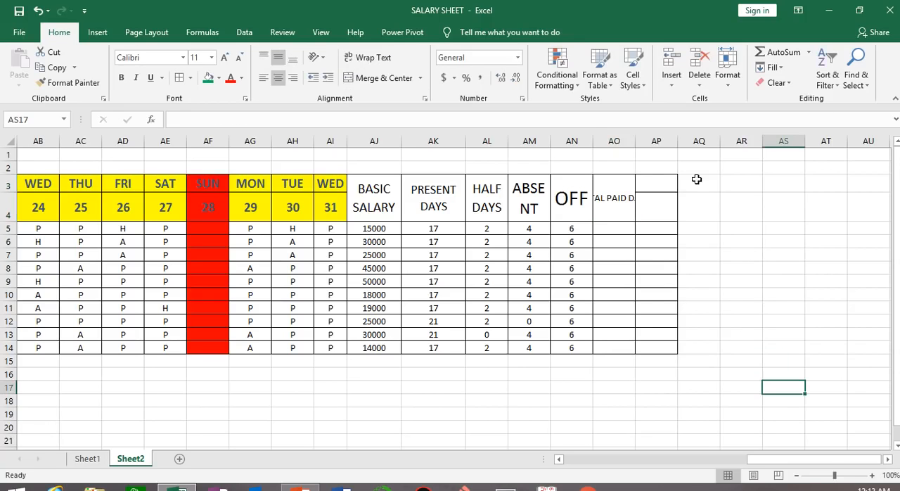
{"action": "double_click", "coordinate": [637, 140]}
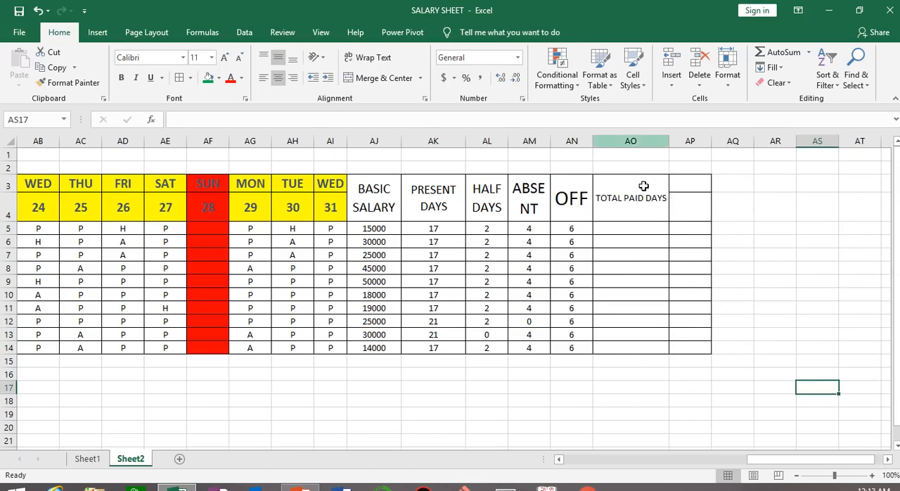
{"action": "left_click", "coordinate": [369, 57]}
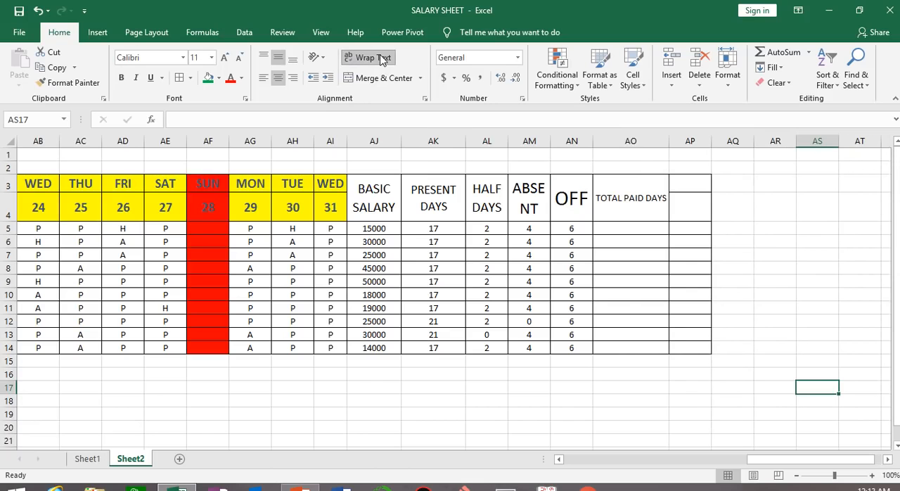
{"action": "left_click", "coordinate": [225, 59]}
{"action": "left_click", "coordinate": [225, 59]}
{"action": "left_click", "coordinate": [225, 59]}
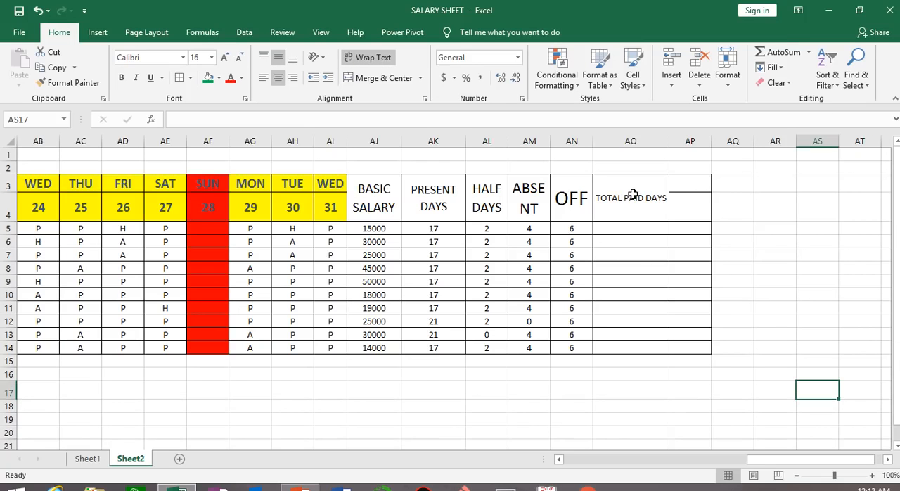
{"action": "key", "text": "ctrl+z"}
{"action": "key", "text": "ctrl+z"}
{"action": "key", "text": "ctrl+z"}
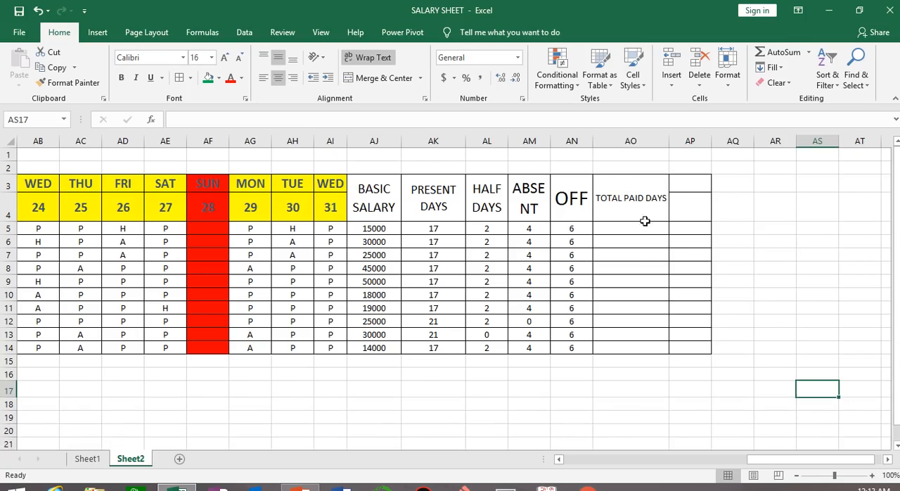
Enlarge the TOTAL PAID DAYS heading to font size 16, keeping its text wrapped within the merged cell
{"action": "left_click", "coordinate": [633, 198]}
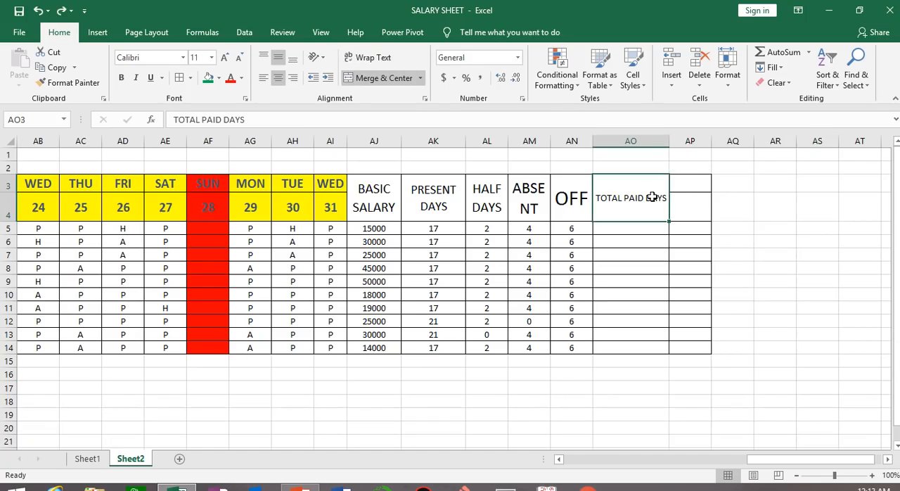
{"action": "left_click", "coordinate": [369, 57]}
{"action": "left_click", "coordinate": [225, 58]}
{"action": "left_click", "coordinate": [225, 59]}
{"action": "left_click", "coordinate": [225, 59]}
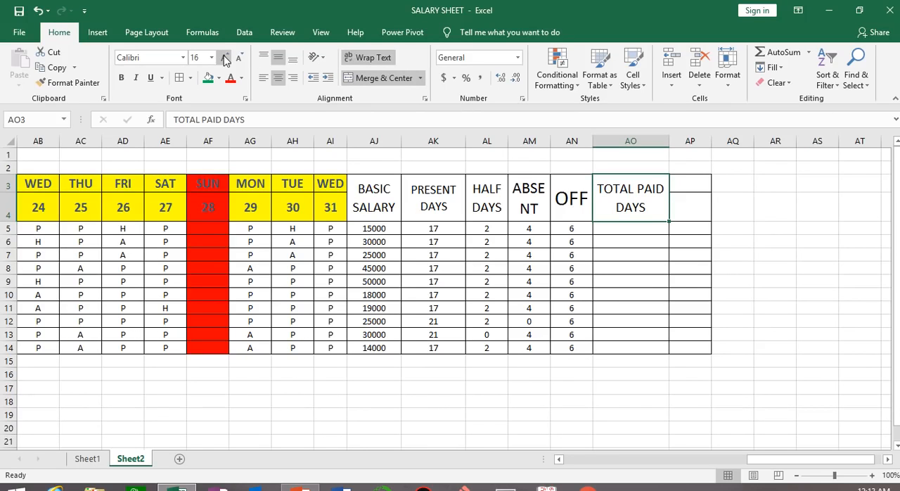
Enter =AK5+AL5+AN5 in AO5 to add present, half and off days, and fill the formula down through AO14
{"action": "left_click", "coordinate": [614, 228]}
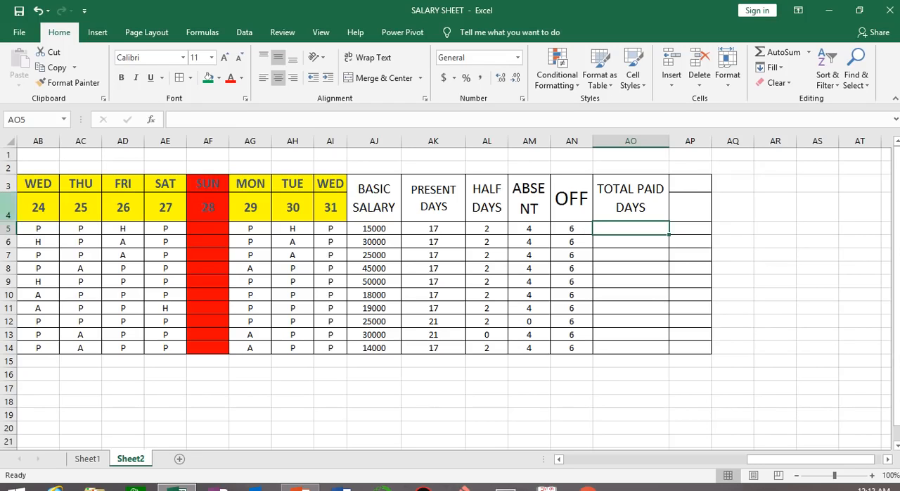
{"action": "type", "text": "="}
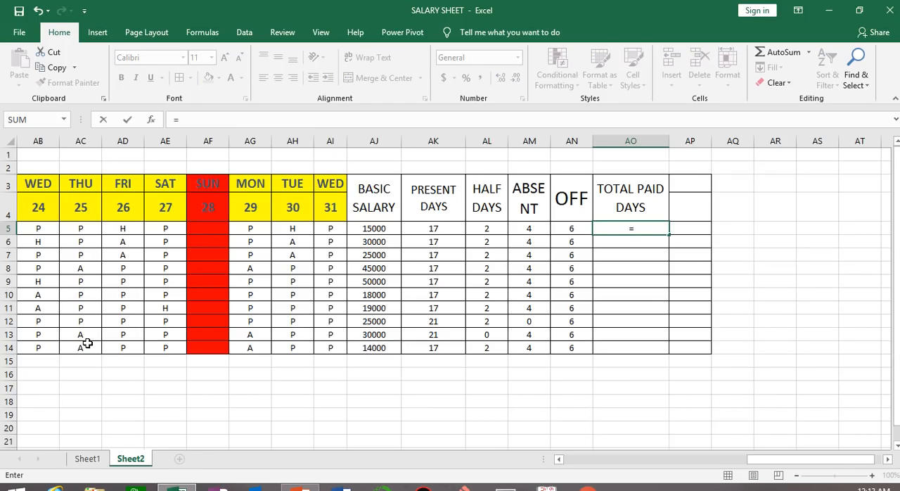
{"action": "left_click", "coordinate": [429, 228]}
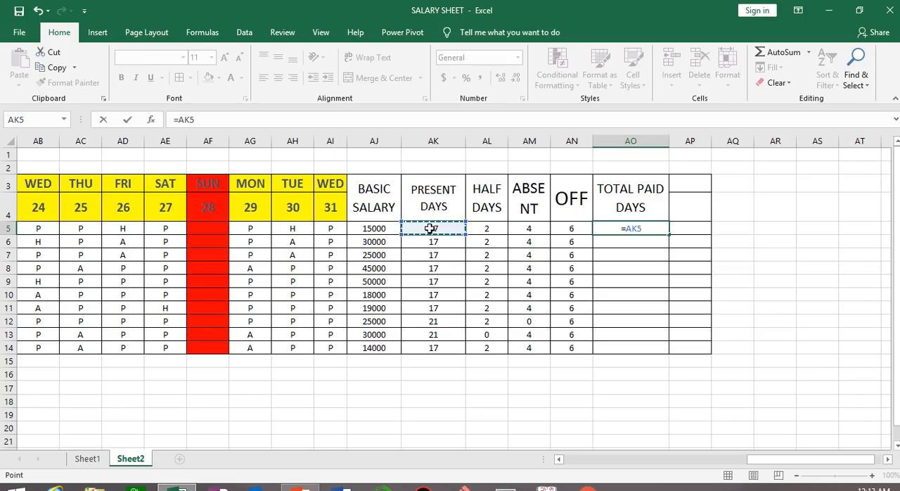
{"action": "type", "text": "+"}
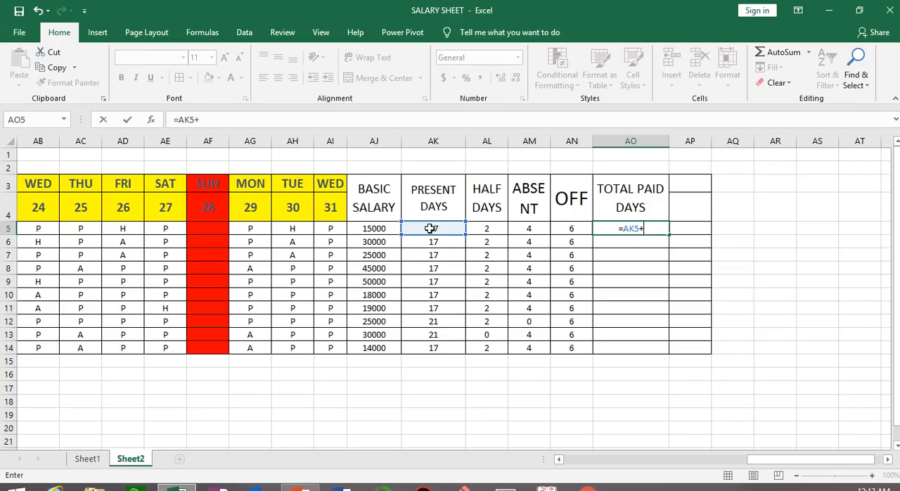
{"action": "left_click", "coordinate": [496, 227]}
{"action": "type", "text": "+"}
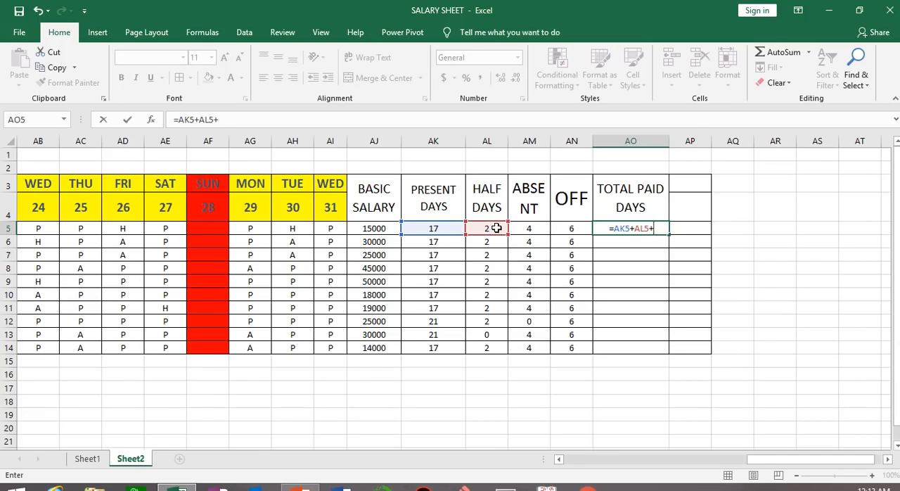
{"action": "left_click", "coordinate": [573, 225]}
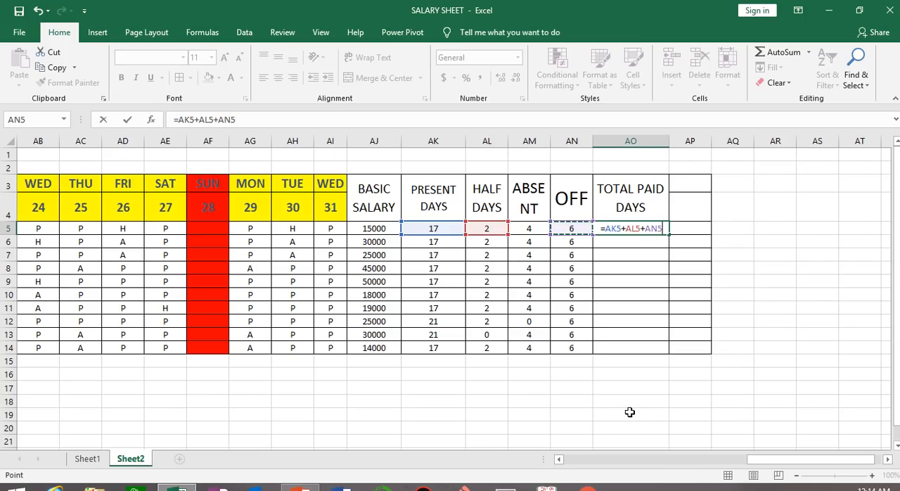
{"action": "key", "text": "Return"}
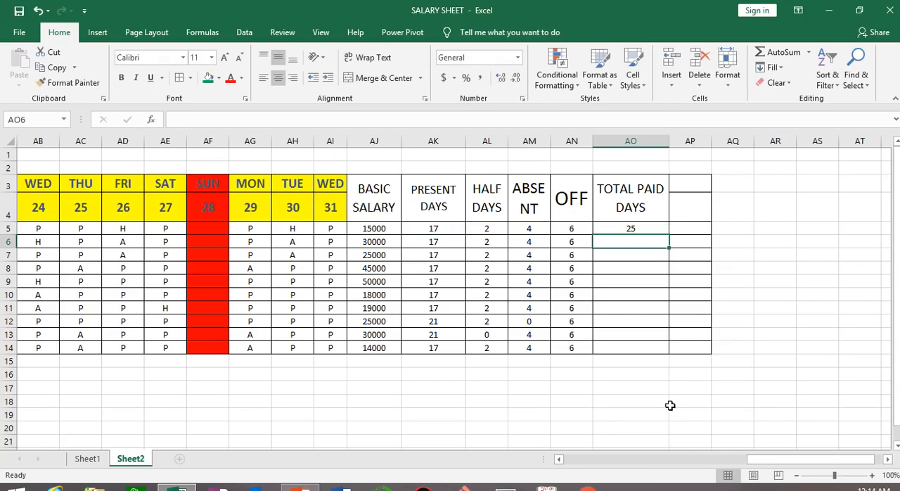
{"action": "left_click", "coordinate": [631, 226]}
{"action": "left_click_drag", "start_coordinate": [664, 236], "coordinate": [672, 355]}
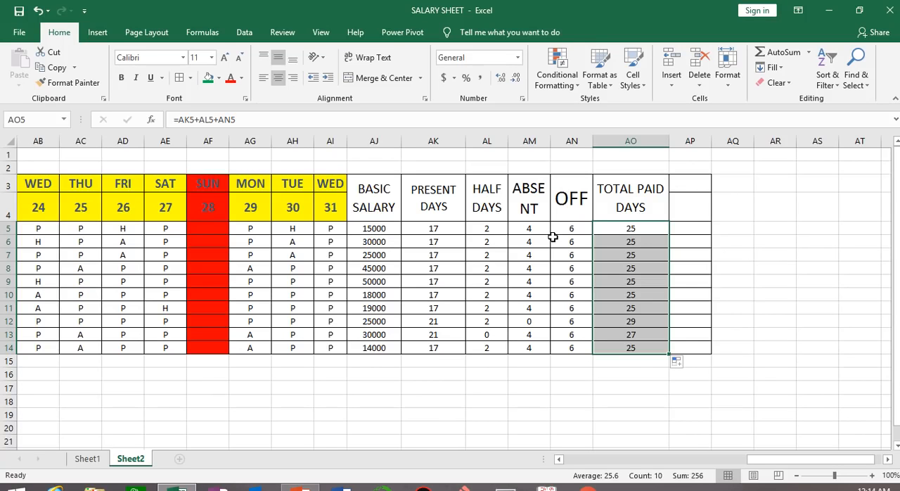
Merge and center AP3:AP4 and enter the heading PER DAY SALARY
{"action": "left_click", "coordinate": [658, 232]}
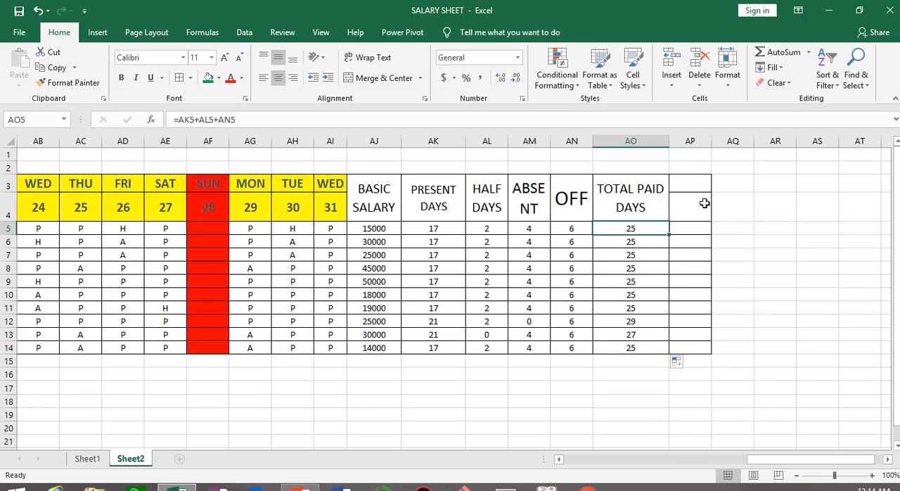
{"action": "left_click_drag", "start_coordinate": [691, 183], "coordinate": [693, 209]}
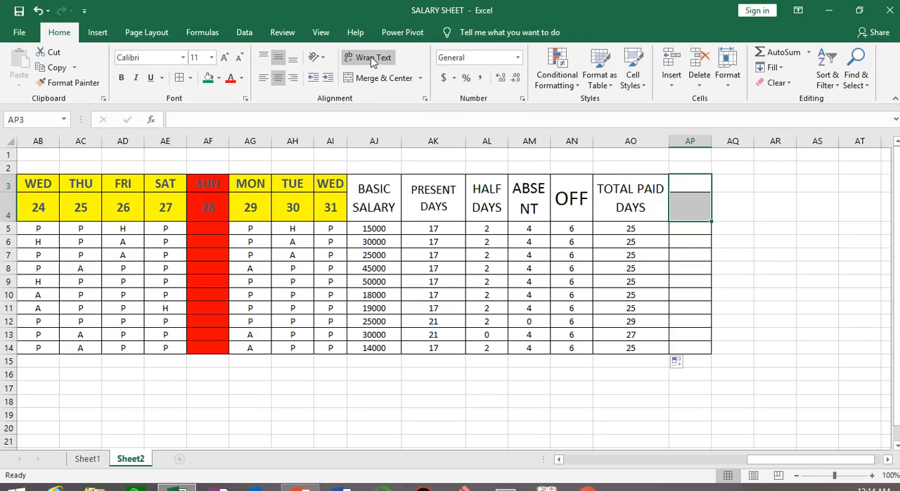
{"action": "left_click", "coordinate": [369, 77]}
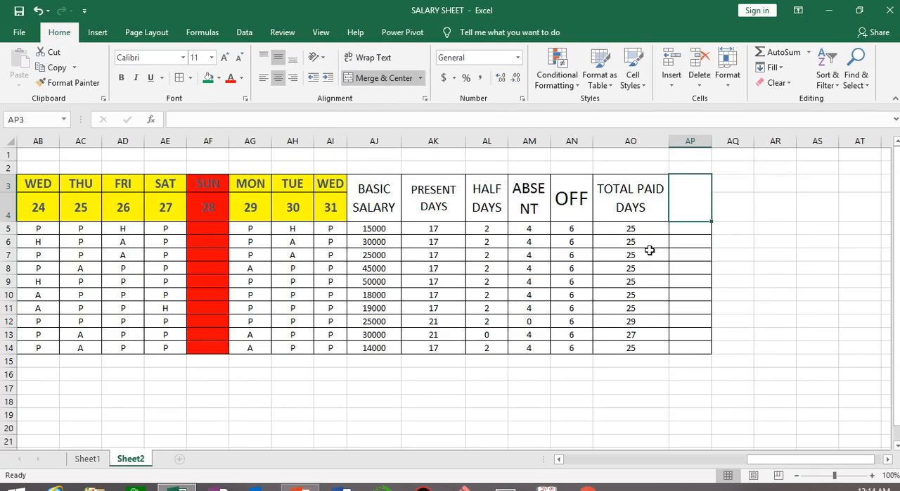
{"action": "type", "text": "PER DA"}
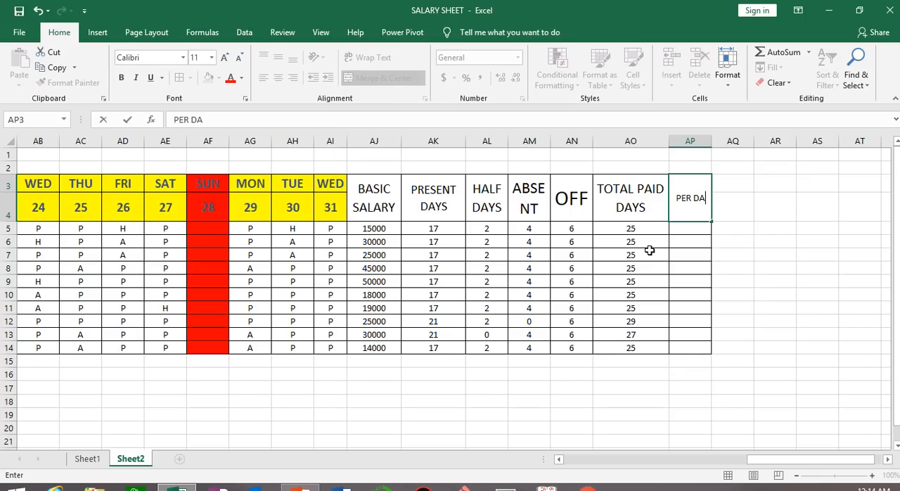
{"action": "type", "text": "Y SALARY"}
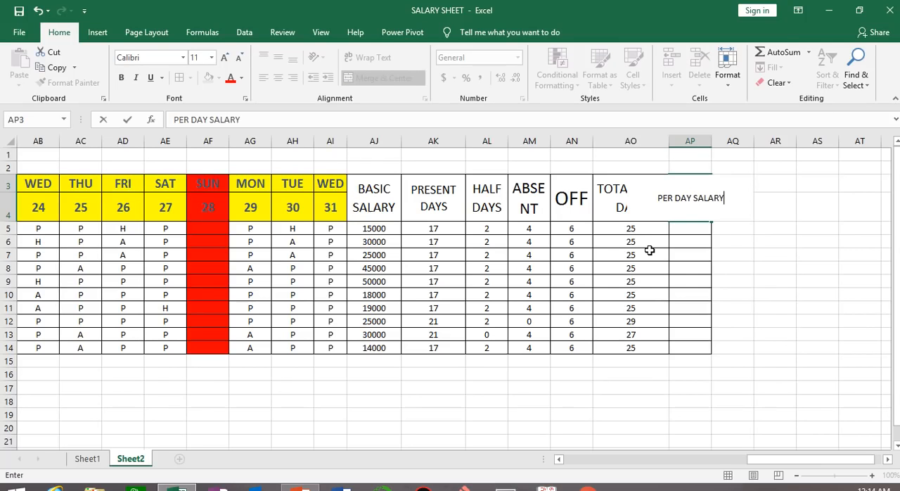
{"action": "key", "text": "Return"}
{"action": "left_click", "coordinate": [773, 292]}
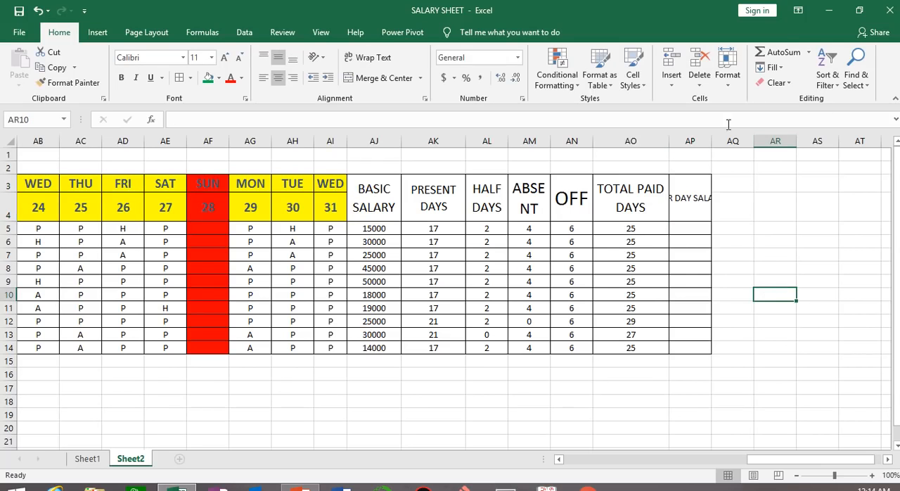
Widen column AP, wrap the PER DAY SALARY heading and enlarge it to font size 16
{"action": "left_click_drag", "start_coordinate": [711, 136], "coordinate": [740, 136]}
{"action": "left_click", "coordinate": [721, 197]}
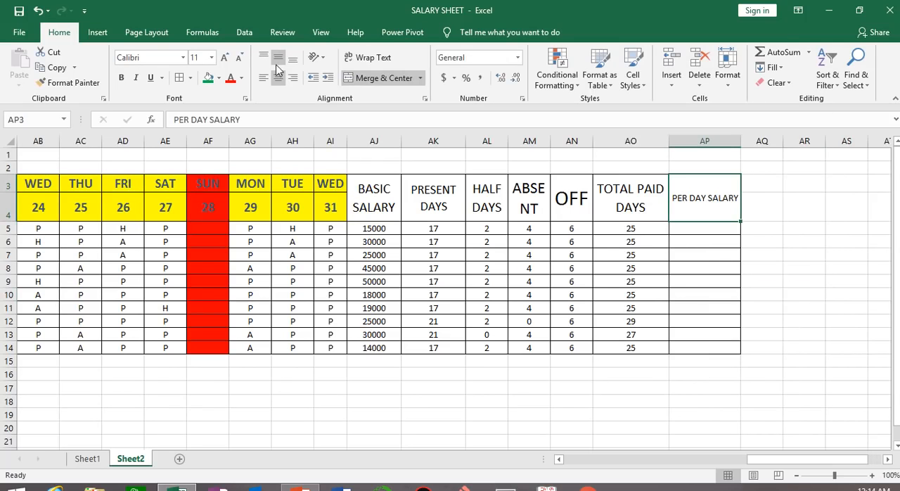
{"action": "left_click", "coordinate": [365, 58]}
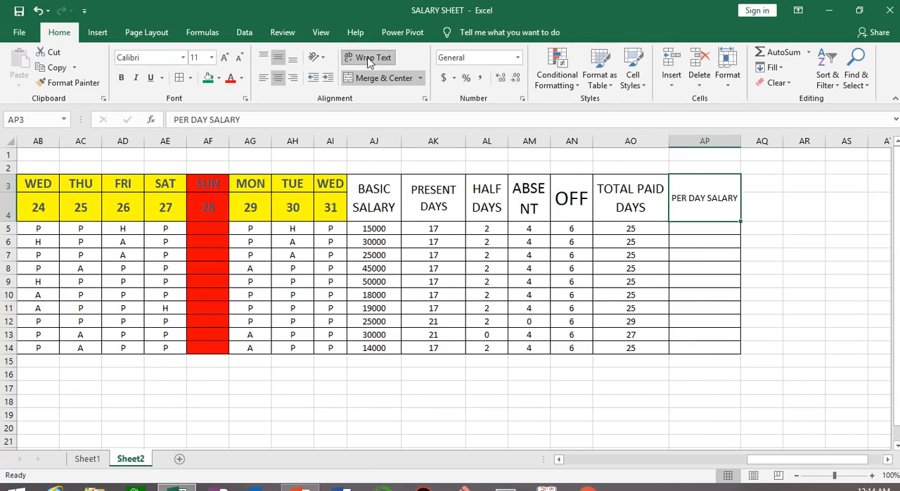
{"action": "left_click", "coordinate": [223, 57]}
{"action": "left_click", "coordinate": [223, 57]}
{"action": "left_click", "coordinate": [223, 57]}
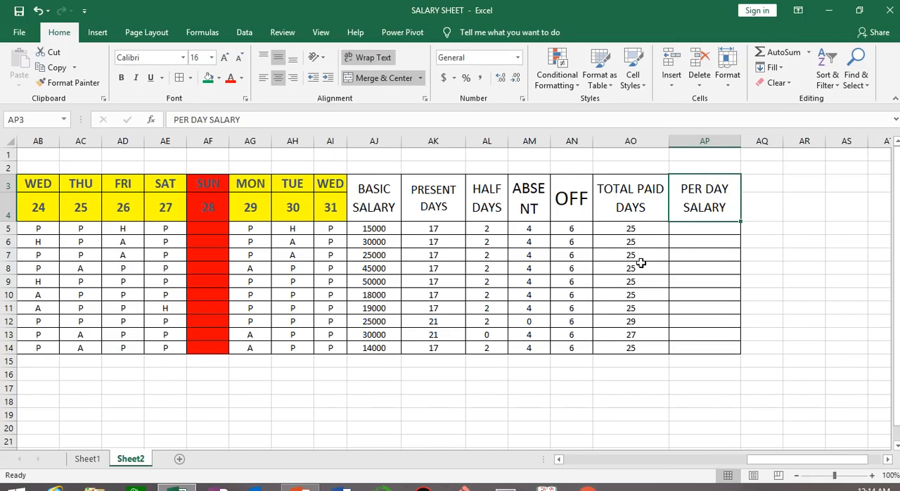
Enter =AJ5/31 in AP5 to divide the basic salary by the days of the month
{"action": "left_click", "coordinate": [711, 229]}
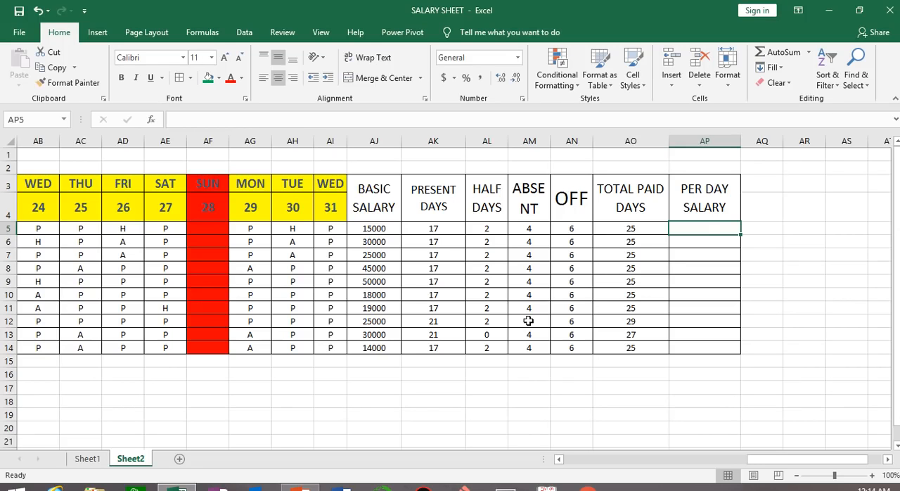
{"action": "type", "text": "="}
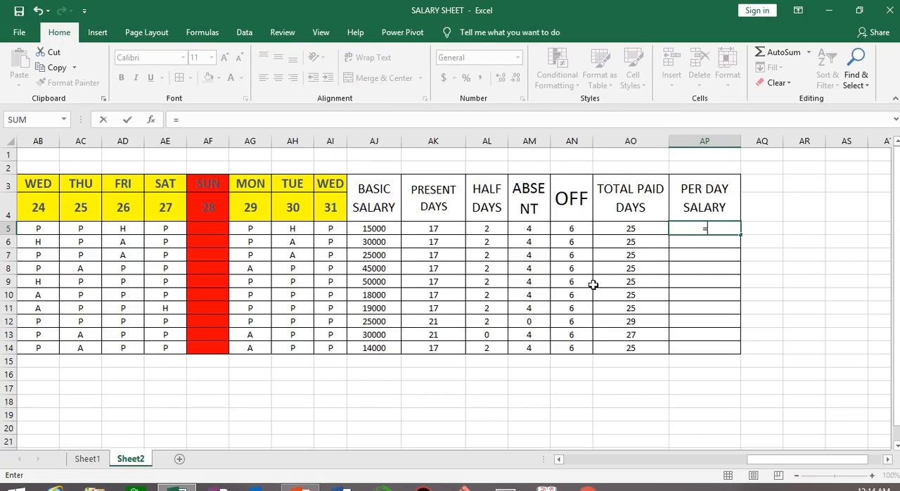
{"action": "left_click", "coordinate": [378, 227]}
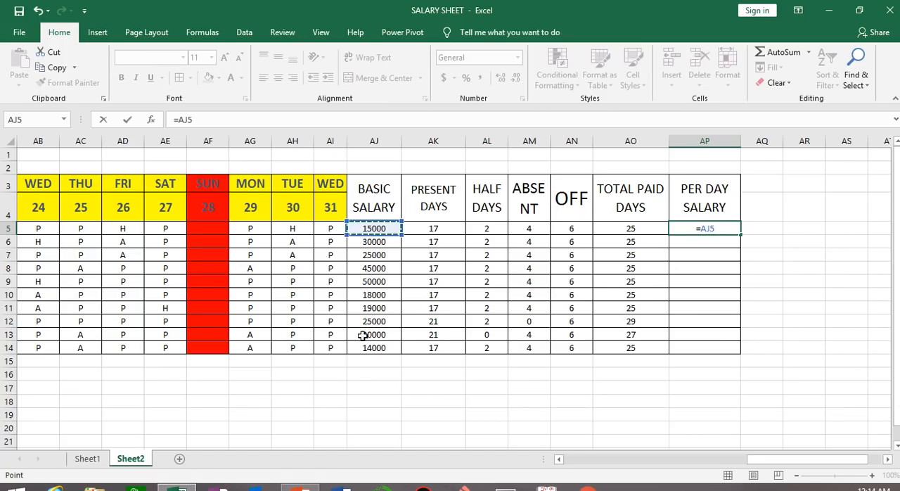
{"action": "type", "text": "/"}
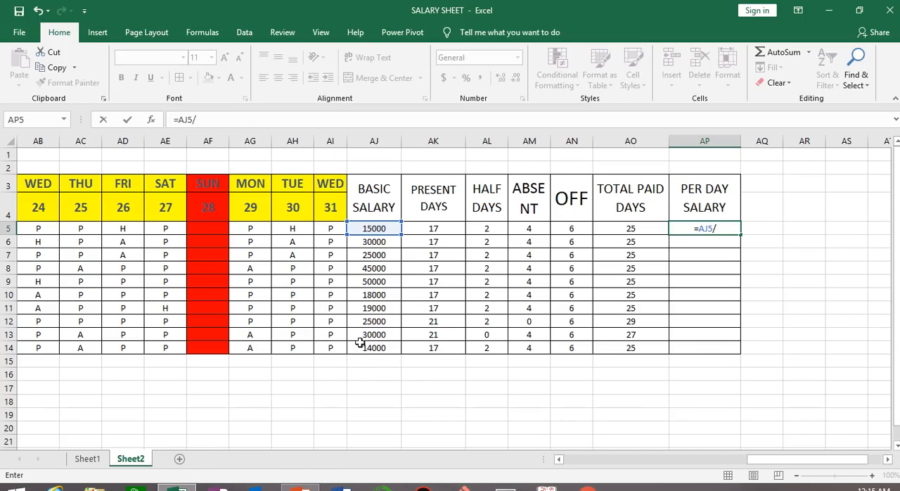
{"action": "type", "text": "31"}
{"action": "key", "text": "Return"}
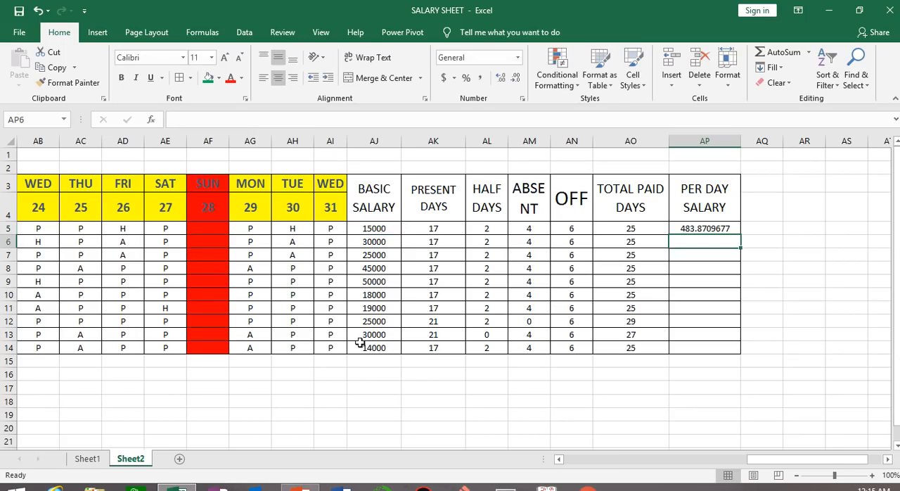
Format the per day salary in AP5 without decimals and fill the formula down through AP14
{"action": "left_click", "coordinate": [711, 225]}
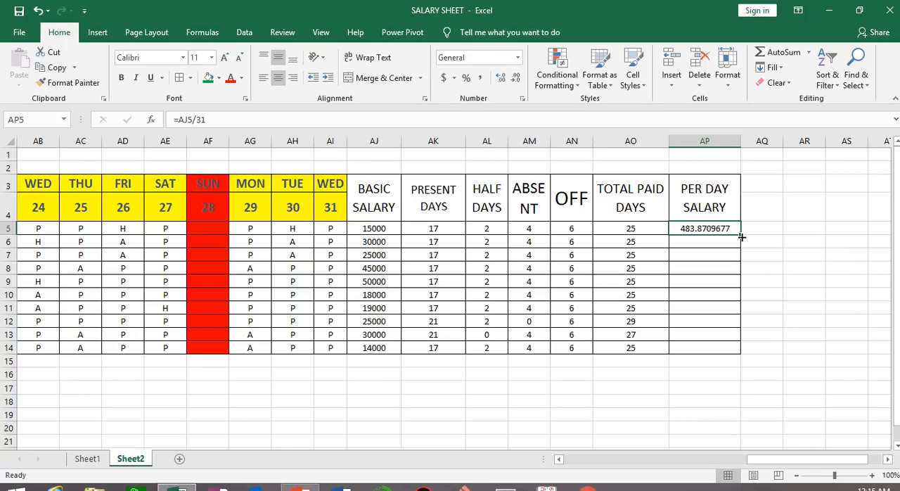
{"action": "left_click", "coordinate": [520, 84]}
{"action": "left_click", "coordinate": [519, 84]}
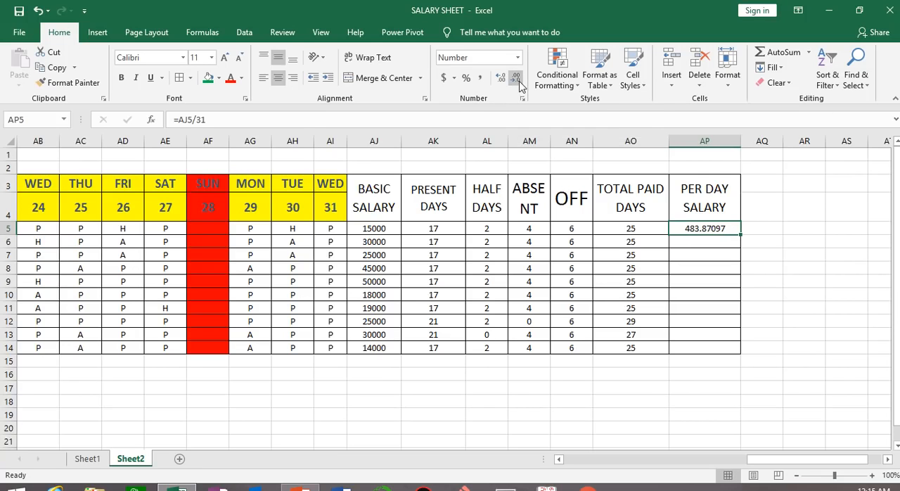
{"action": "left_click", "coordinate": [520, 84]}
{"action": "left_click", "coordinate": [519, 84]}
{"action": "left_click", "coordinate": [519, 84]}
{"action": "left_click", "coordinate": [519, 84]}
{"action": "left_click", "coordinate": [519, 84]}
{"action": "double_click", "coordinate": [742, 236]}
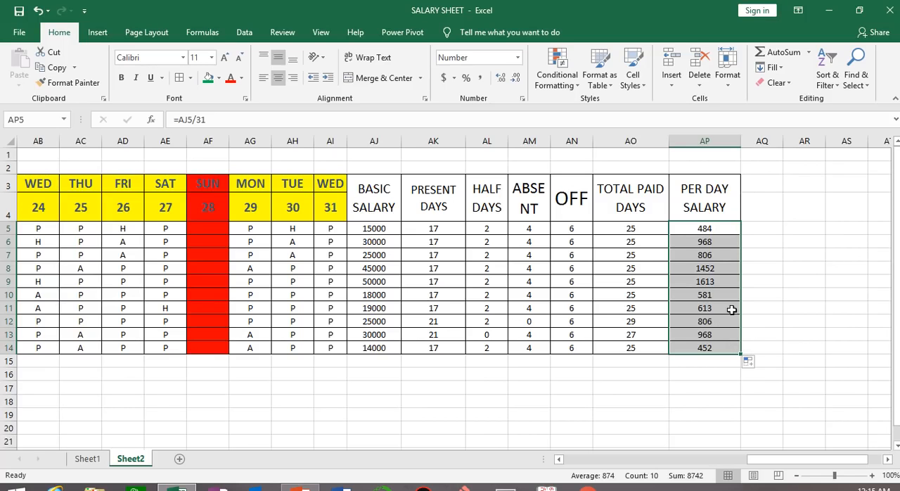
{"action": "mouse_move", "coordinate": [337, 1]}
{"action": "left_click", "coordinate": [356, 44]}
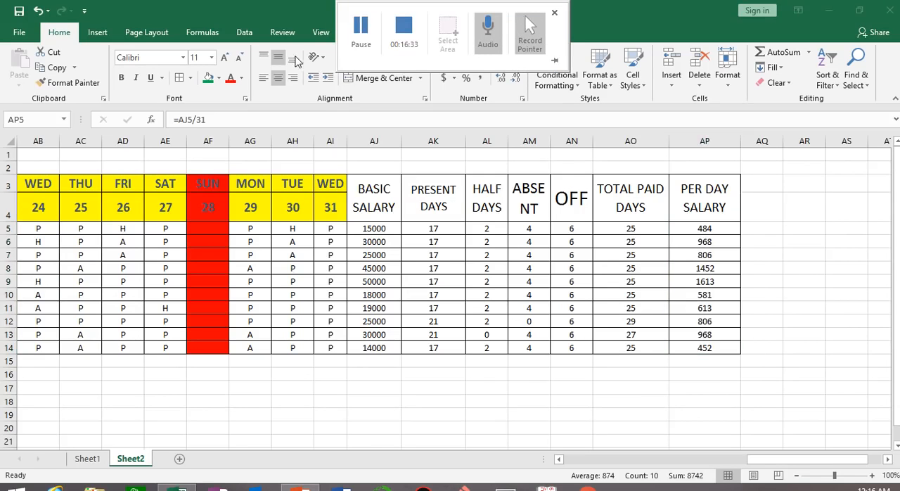
Merge and center AQ3:AQ4 and enter the heading TOTAL SALARY
{"action": "left_click_drag", "start_coordinate": [768, 182], "coordinate": [765, 204]}
{"action": "left_click", "coordinate": [393, 79]}
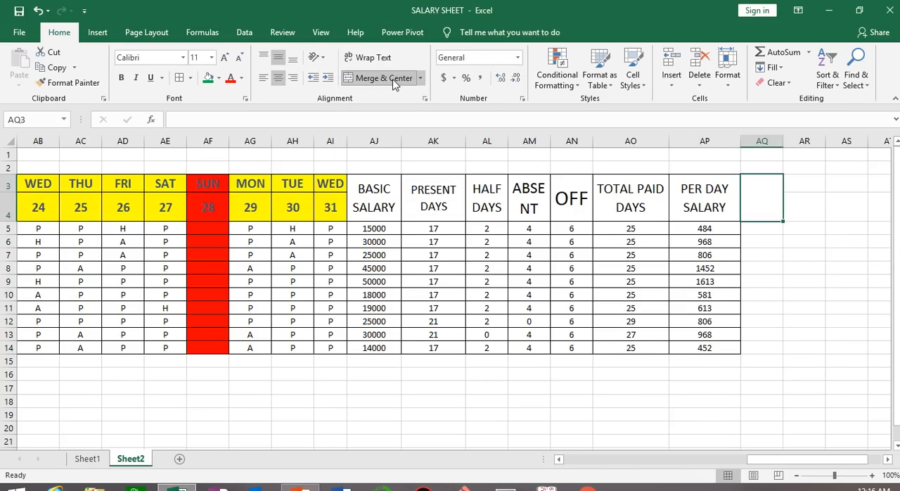
{"action": "type", "text": "TOT"}
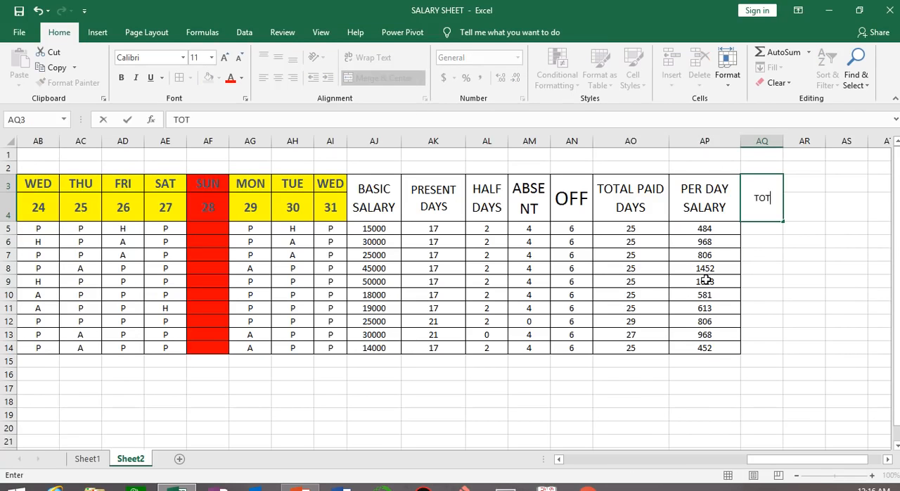
{"action": "type", "text": "AL SALARY"}
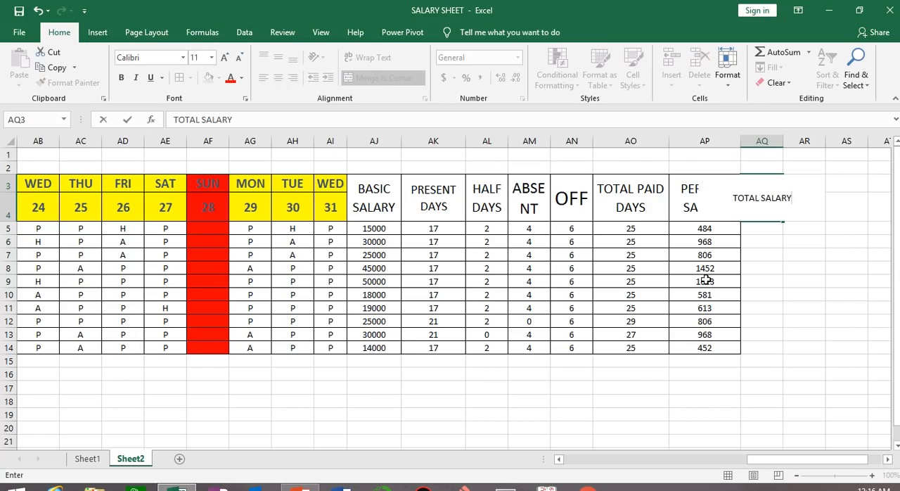
{"action": "left_click", "coordinate": [846, 307]}
Wrap the TOTAL SALARY heading within its merged cell and enlarge its font
{"action": "left_click", "coordinate": [761, 197]}
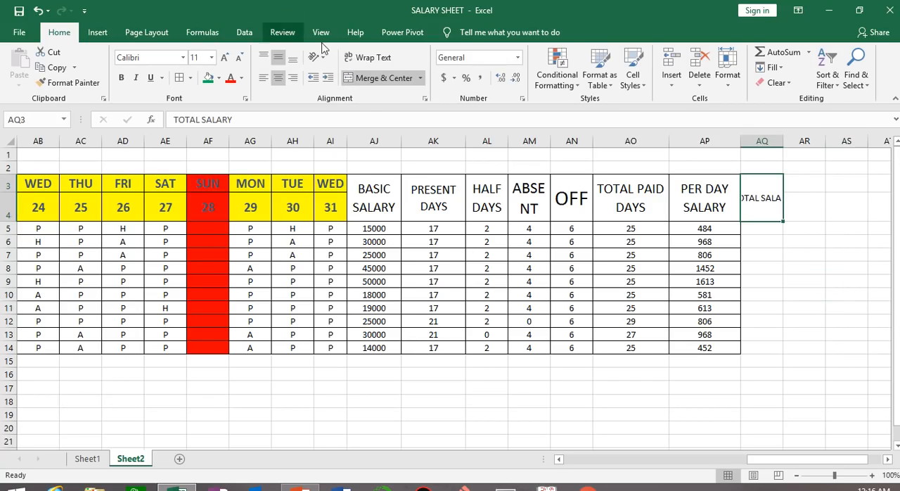
{"action": "left_click", "coordinate": [352, 56]}
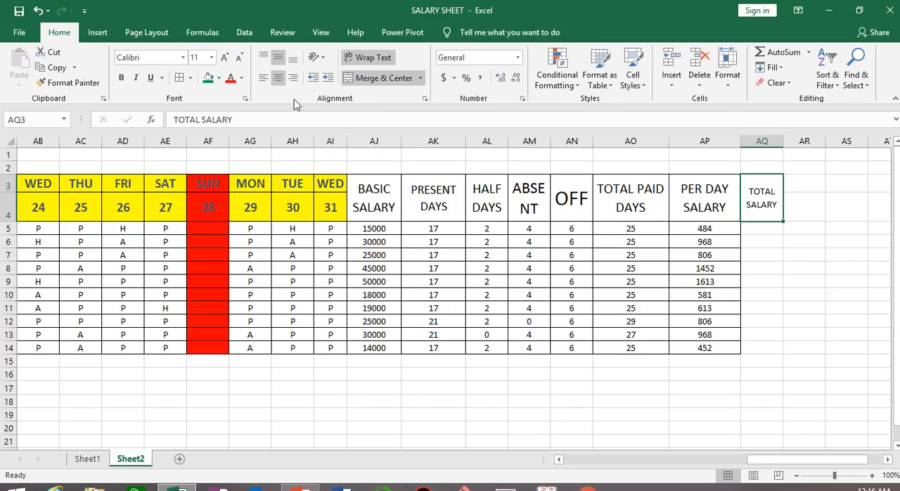
{"action": "left_click", "coordinate": [224, 58]}
{"action": "left_click", "coordinate": [224, 58]}
{"action": "left_click", "coordinate": [225, 58]}
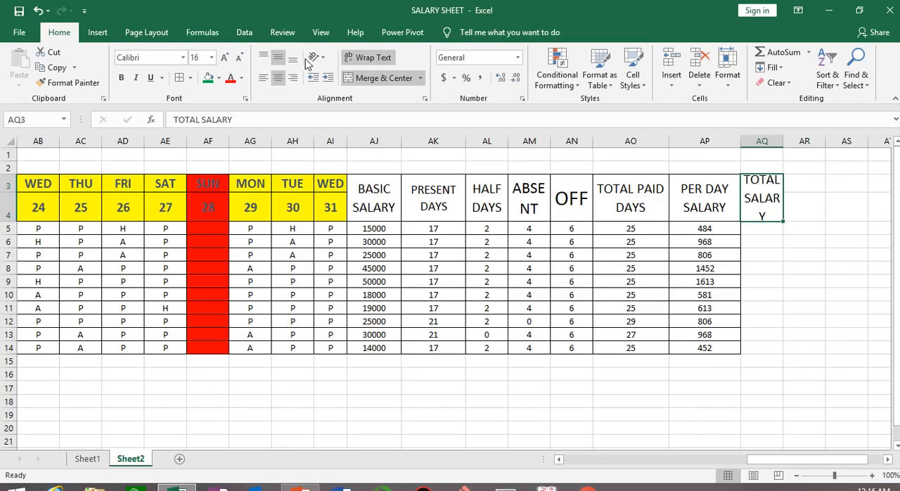
{"action": "left_click", "coordinate": [239, 57]}
Enter =AP5*AO5 in AQ5 to multiply the per day salary by the total paid days
{"action": "left_click", "coordinate": [779, 232]}
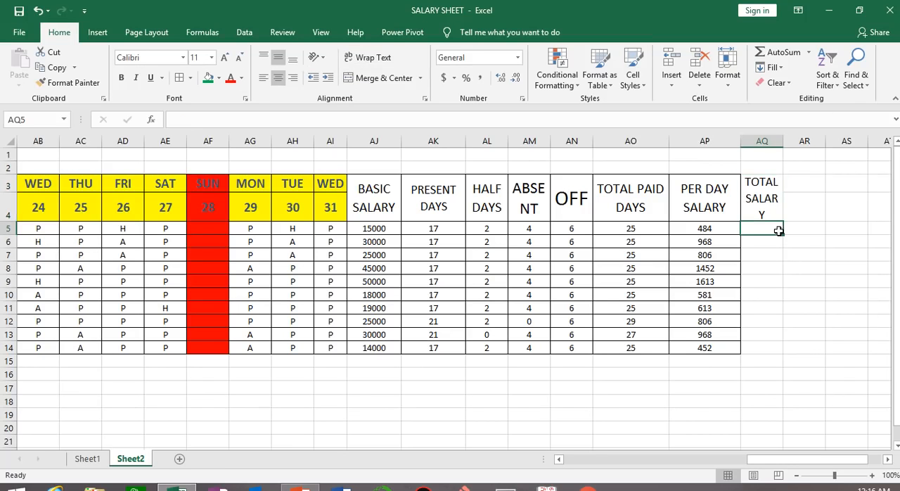
{"action": "type", "text": "="}
{"action": "left_click", "coordinate": [693, 227]}
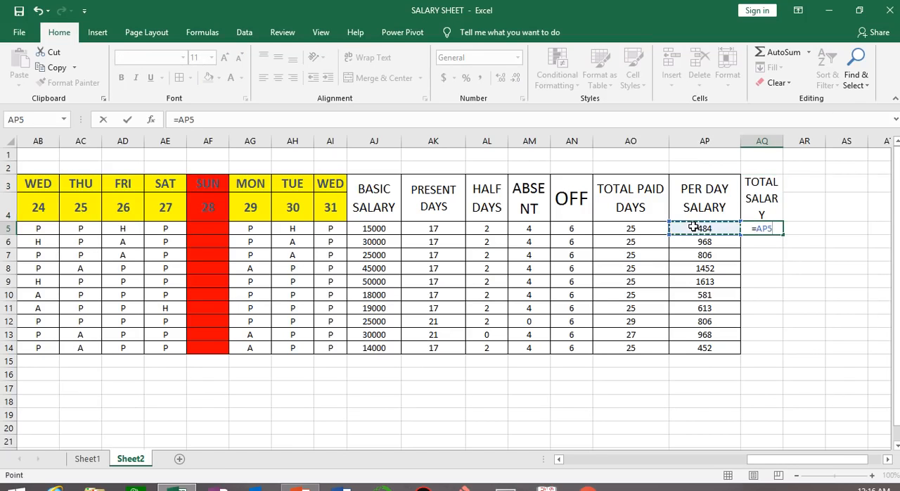
{"action": "type", "text": "*"}
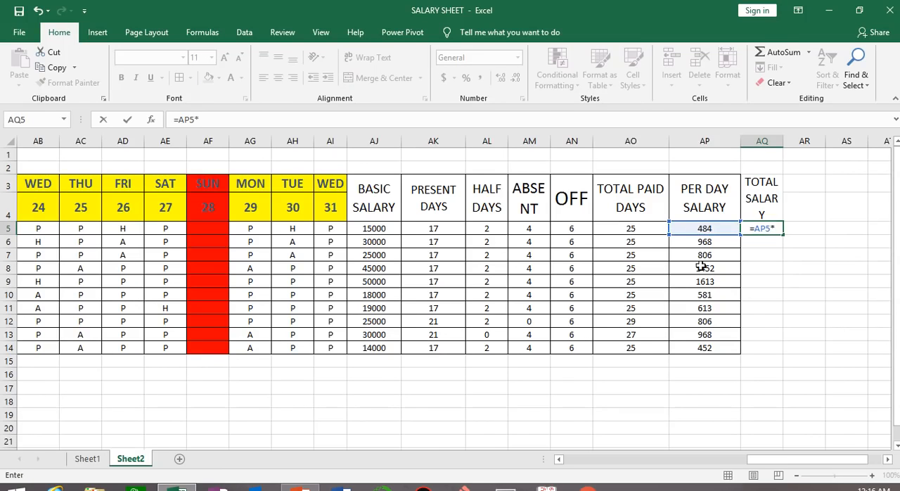
{"action": "left_click", "coordinate": [625, 227]}
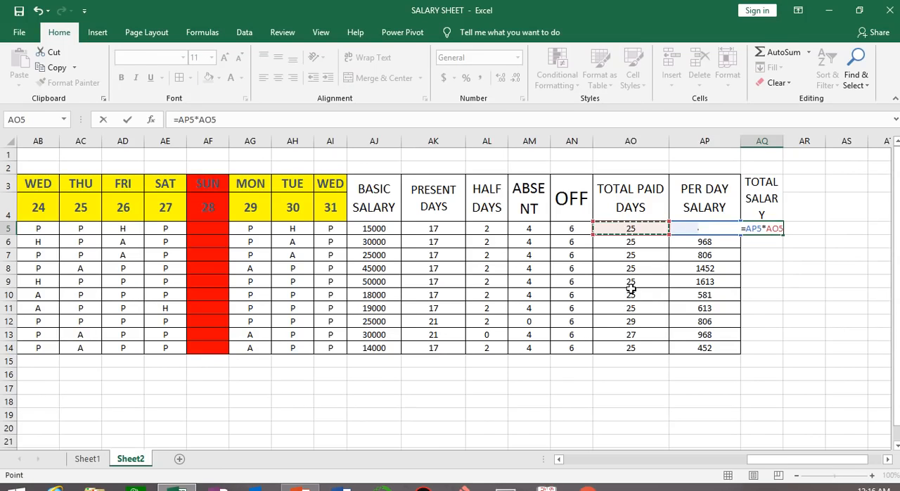
{"action": "key", "text": "Return"}
Format the total salary in AQ5 without decimals and fill the formula down through AQ14
{"action": "left_click", "coordinate": [778, 228]}
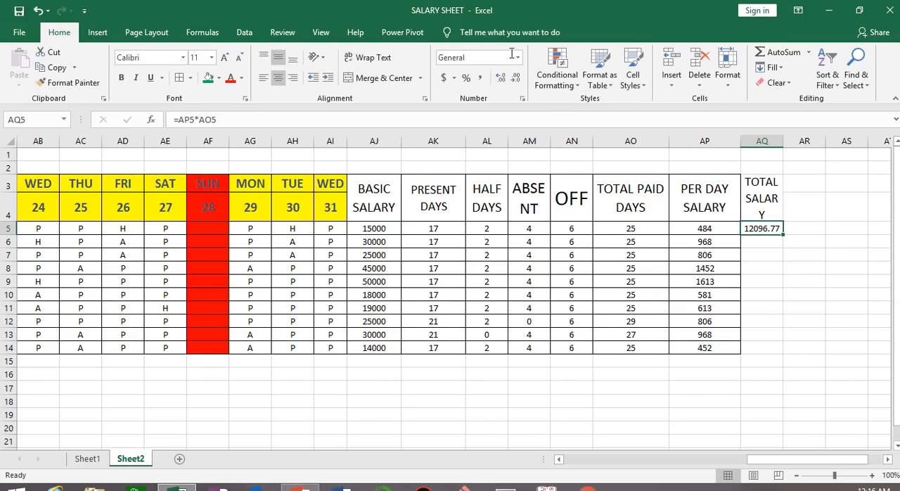
{"action": "left_click", "coordinate": [515, 77]}
{"action": "left_click", "coordinate": [515, 78]}
{"action": "double_click", "coordinate": [784, 232]}
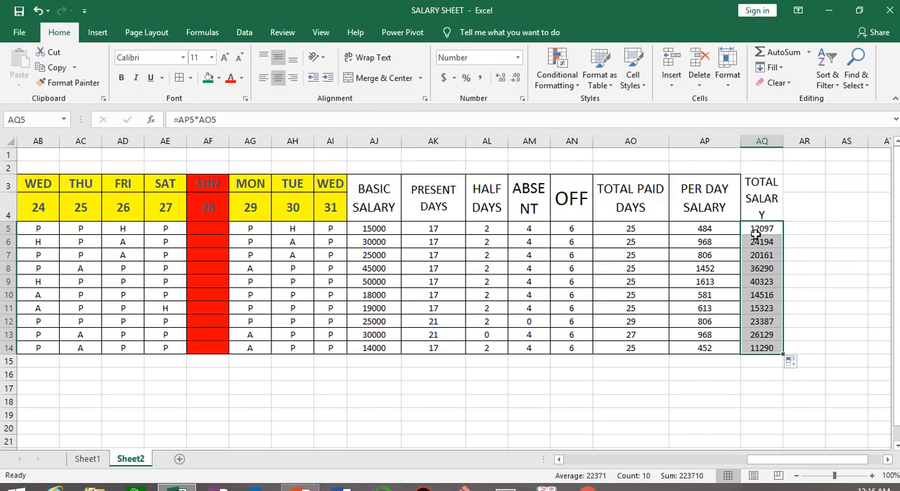
{"action": "left_click", "coordinate": [840, 295]}
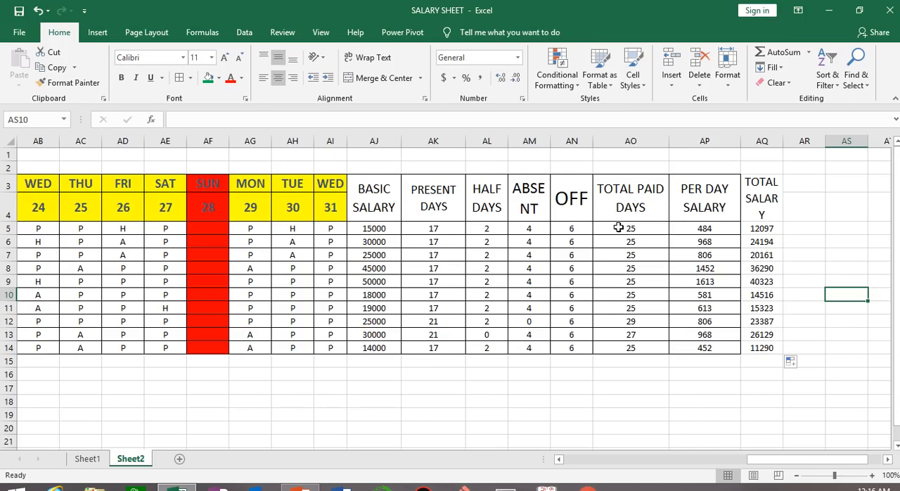
Copy the bordered cell formatting of AO5:AP14 onto the total salary rows from AQ5 across the blank columns beside them
{"action": "left_click_drag", "start_coordinate": [618, 227], "coordinate": [717, 347]}
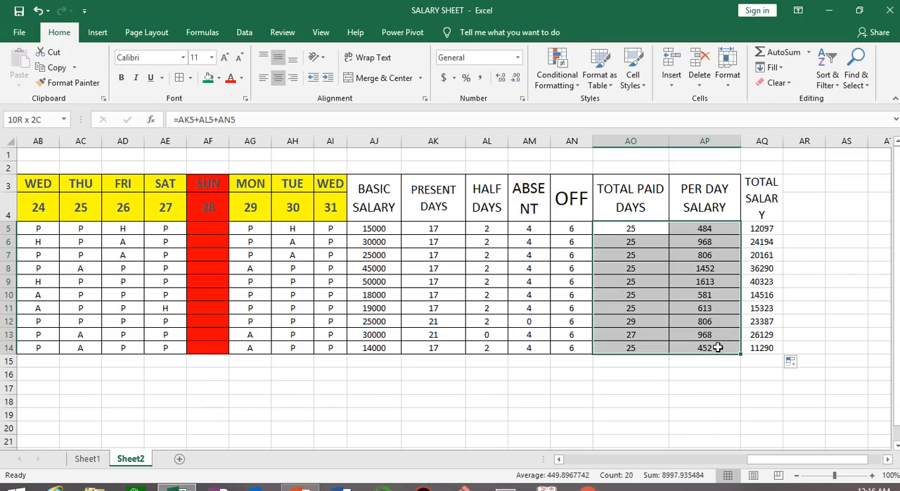
{"action": "left_click", "coordinate": [73, 83]}
{"action": "mouse_move", "coordinate": [757, 228]}
{"action": "left_mouse_down"}
{"action": "mouse_move", "coordinate": [859, 255]}
{"action": "mouse_move", "coordinate": [886, 307]}
{"action": "mouse_move", "coordinate": [876, 355]}
{"action": "left_mouse_up"}
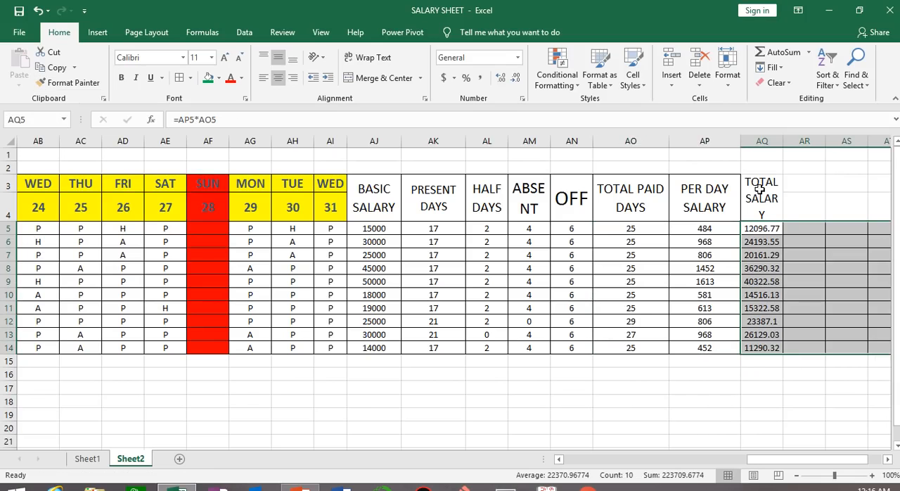
Copy the bordered formatting of blank cells AR5:AT14 onto header cells AQ3:AT4 and fit column AQ's width to its contents
{"action": "left_click_drag", "start_coordinate": [698, 227], "coordinate": [708, 346]}
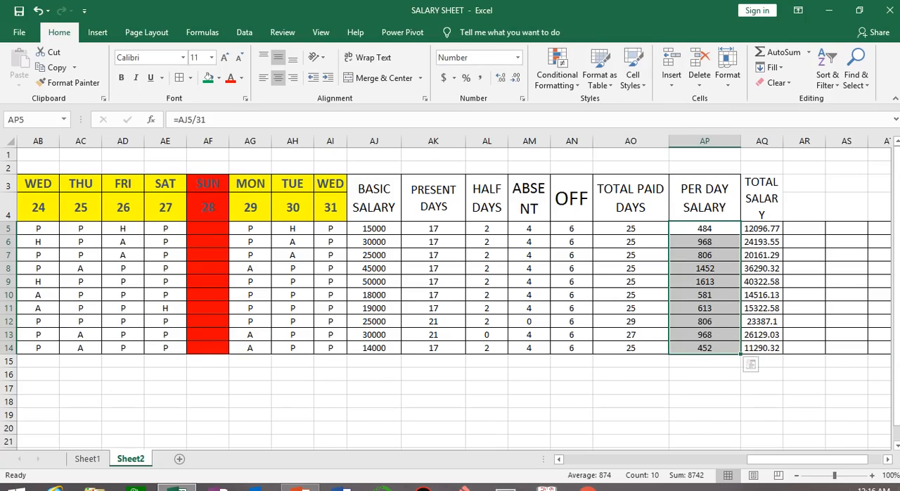
{"action": "left_click", "coordinate": [774, 415]}
{"action": "left_click_drag", "start_coordinate": [836, 460], "coordinate": [844, 458]}
{"action": "left_click_drag", "start_coordinate": [715, 230], "coordinate": [812, 346]}
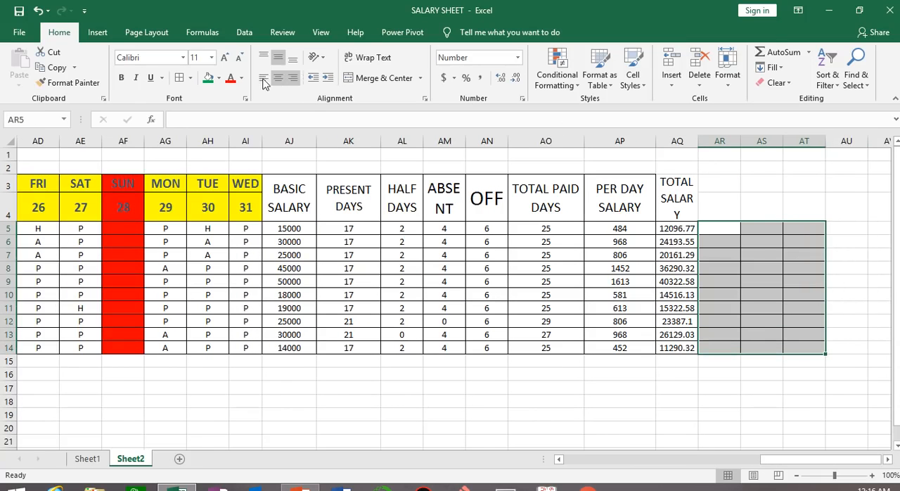
{"action": "left_click", "coordinate": [70, 82]}
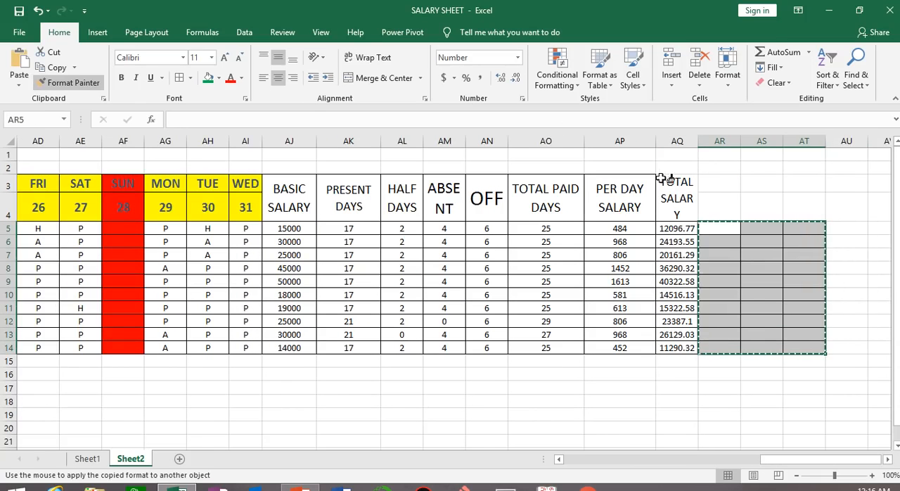
{"action": "mouse_move", "coordinate": [668, 181]}
{"action": "left_mouse_down"}
{"action": "mouse_move", "coordinate": [731, 181]}
{"action": "mouse_move", "coordinate": [810, 212]}
{"action": "left_mouse_up"}
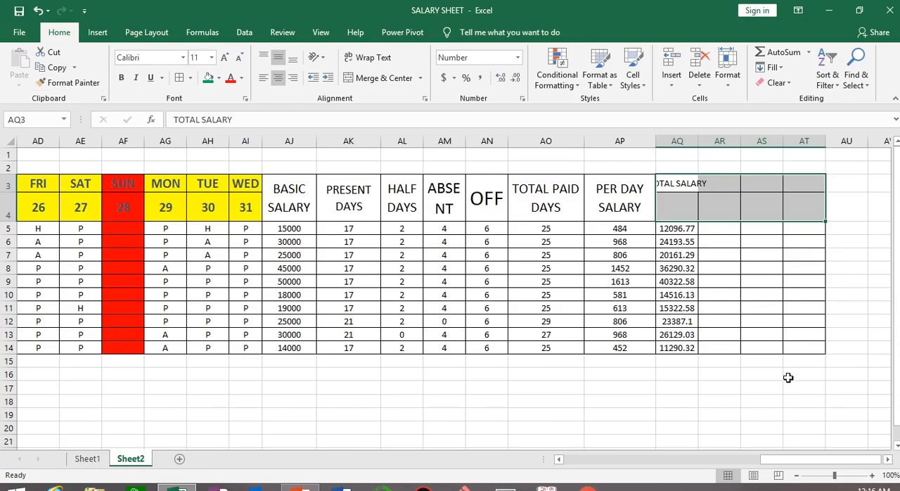
{"action": "left_click", "coordinate": [778, 410]}
{"action": "double_click", "coordinate": [698, 141]}
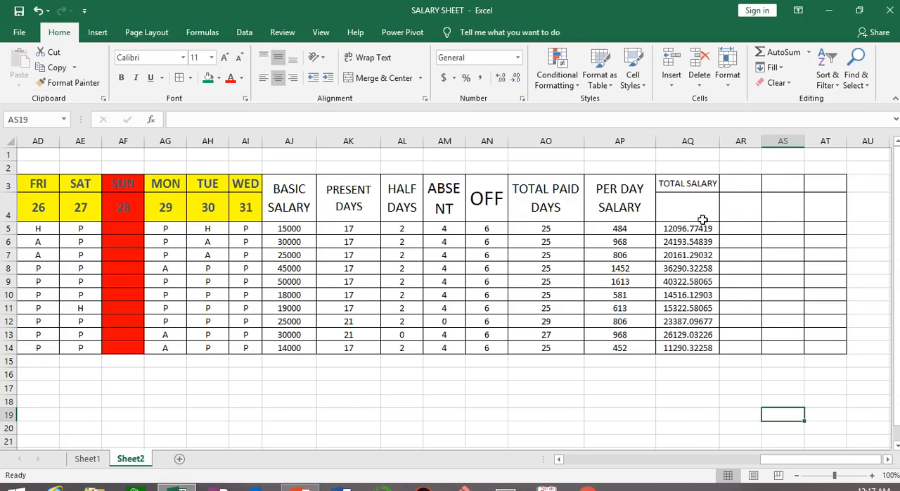
Merge and center AQ3:AQ4, wrap the TOTAL SALARY heading and set its font size to 16
{"action": "left_click_drag", "start_coordinate": [706, 183], "coordinate": [705, 206]}
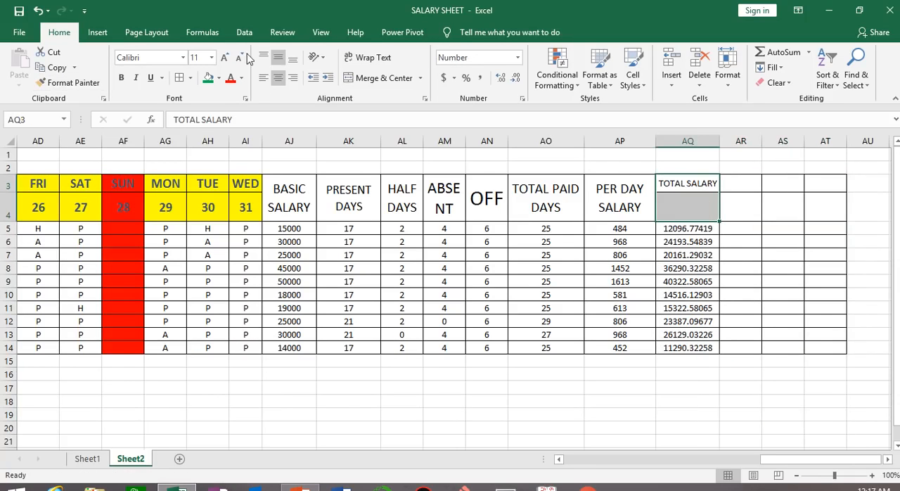
{"action": "left_click", "coordinate": [373, 79]}
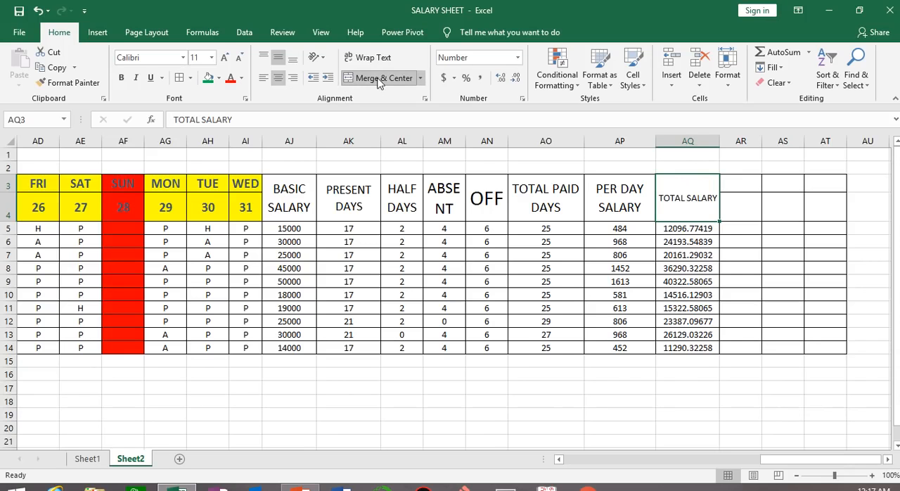
{"action": "left_click", "coordinate": [369, 59]}
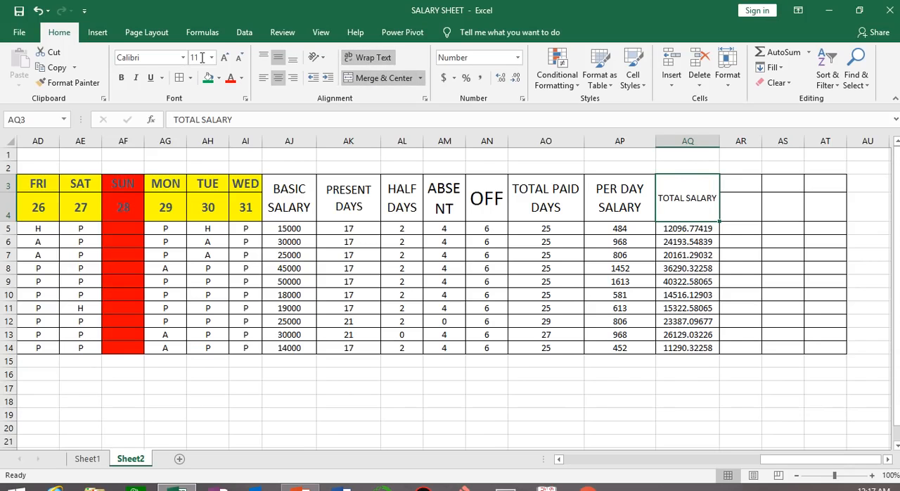
{"action": "left_click", "coordinate": [224, 59]}
{"action": "left_click", "coordinate": [225, 58]}
{"action": "left_click", "coordinate": [224, 57]}
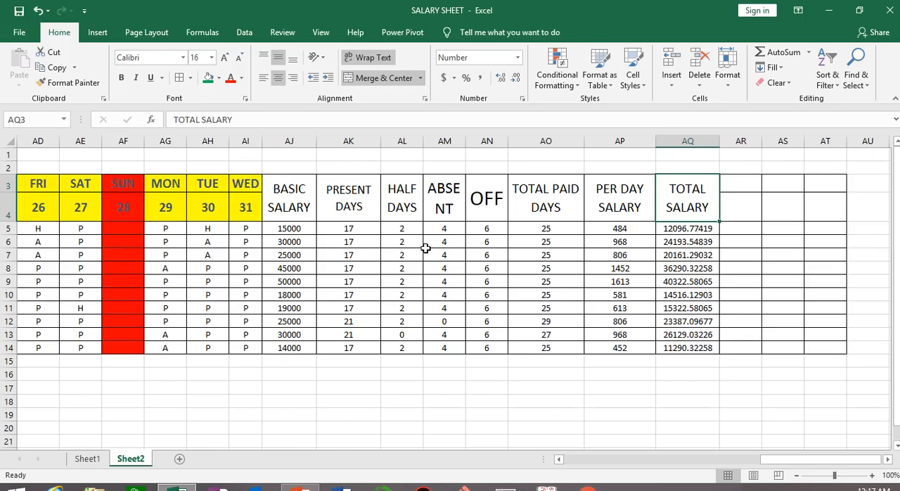
Format the total salary values in AQ5:AQ14 to show no decimal places
{"action": "left_click", "coordinate": [703, 403]}
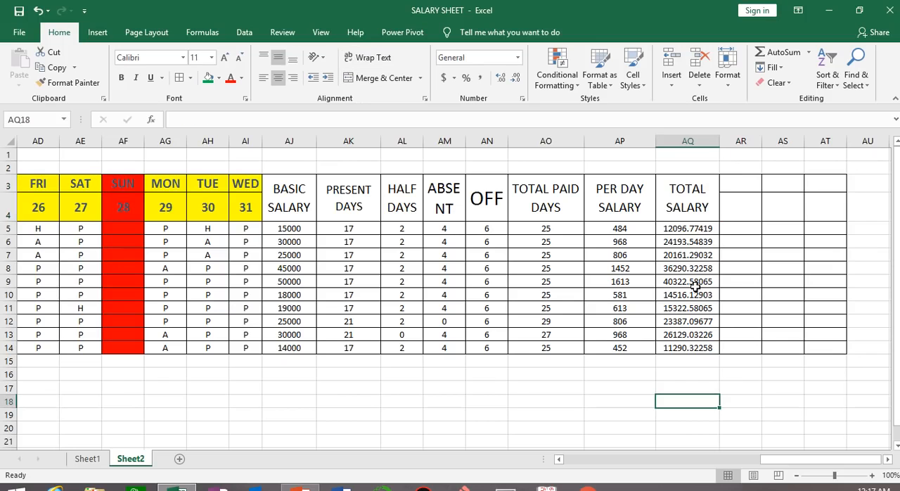
{"action": "left_click_drag", "start_coordinate": [677, 229], "coordinate": [685, 348]}
{"action": "left_click", "coordinate": [516, 78]}
{"action": "left_click", "coordinate": [517, 78]}
{"action": "left_click", "coordinate": [517, 78]}
{"action": "left_click", "coordinate": [517, 78]}
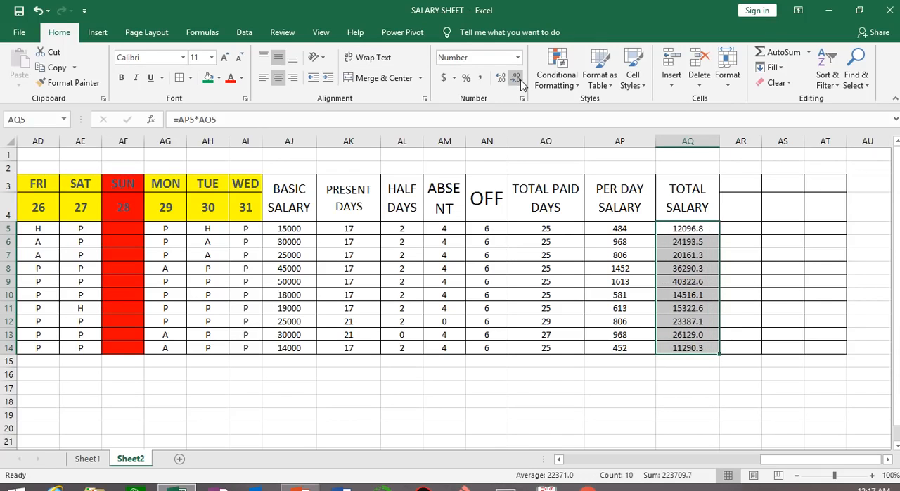
{"action": "left_click", "coordinate": [516, 78]}
{"action": "left_click", "coordinate": [798, 306]}
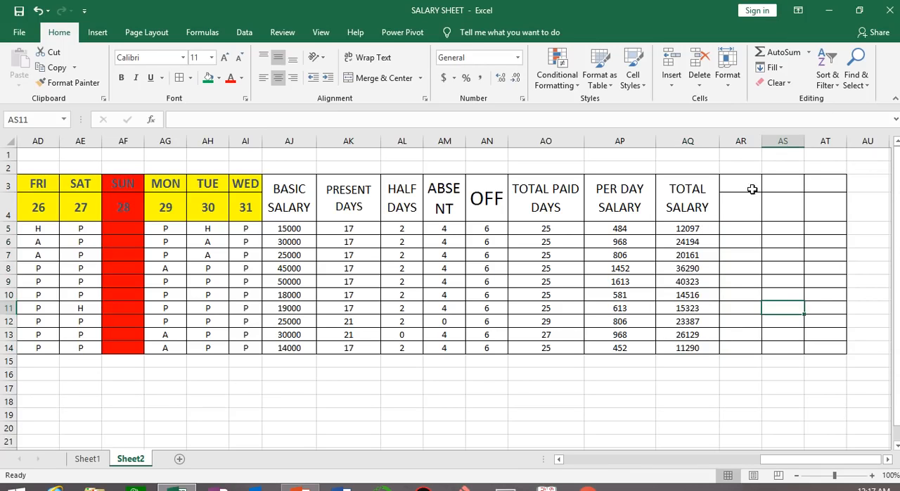
Merge and center AR3:AR4 and enter the heading HRA
{"action": "left_click_drag", "start_coordinate": [746, 183], "coordinate": [745, 203]}
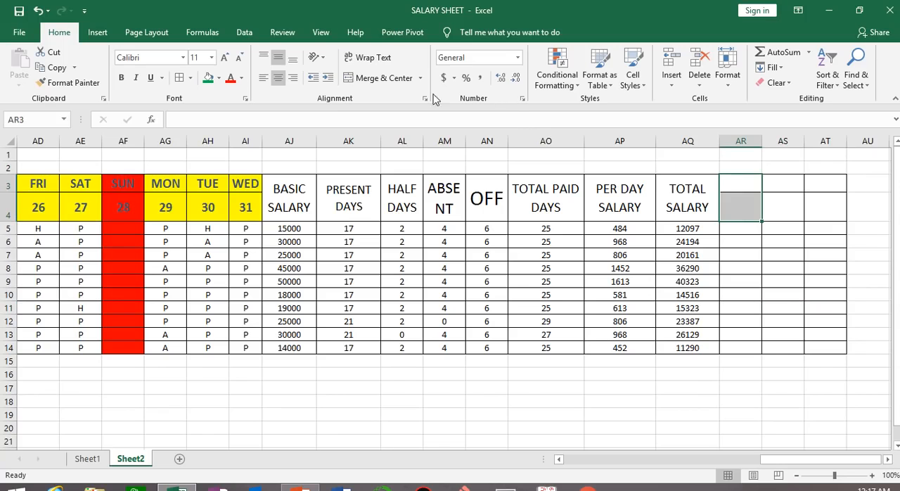
{"action": "left_click", "coordinate": [374, 83]}
{"action": "type", "text": "BHR"}
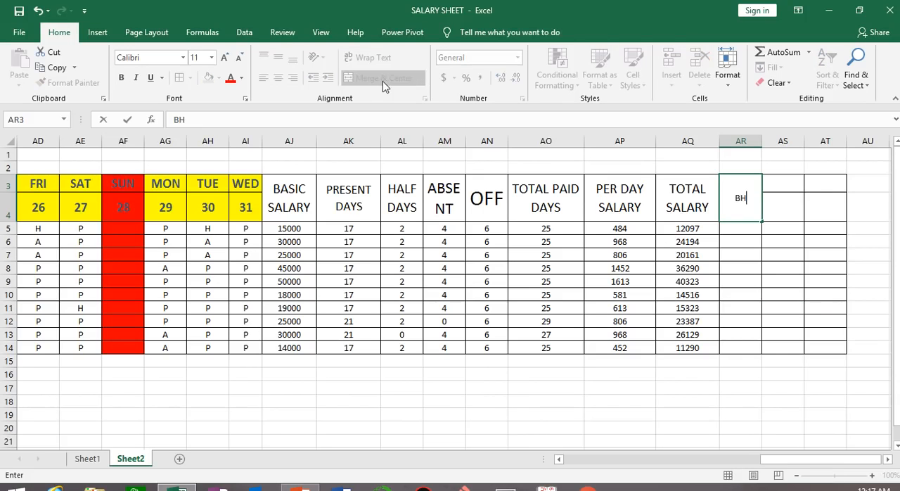
{"action": "key", "text": "BackSpace"}
{"action": "key", "text": "BackSpace"}
{"action": "type", "text": "HRA"}
{"action": "left_click", "coordinate": [703, 345]}
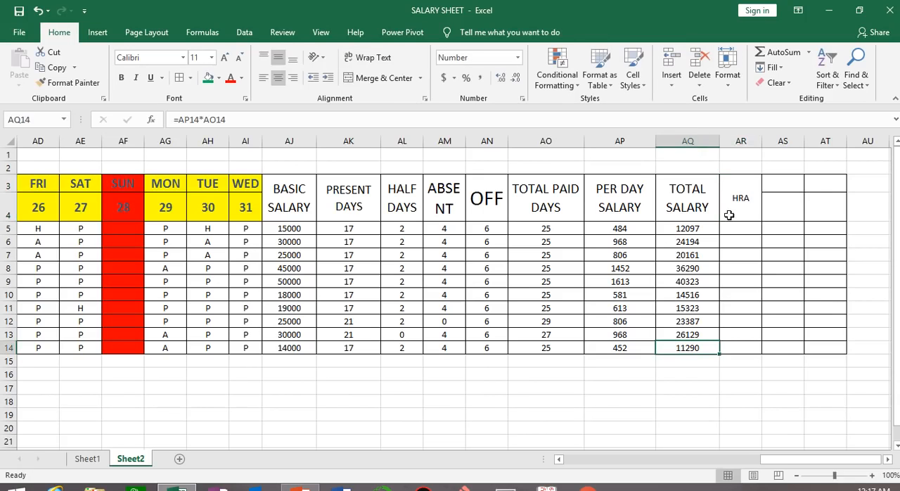
Enlarge the HRA heading's font to size 18
{"action": "left_click", "coordinate": [729, 215]}
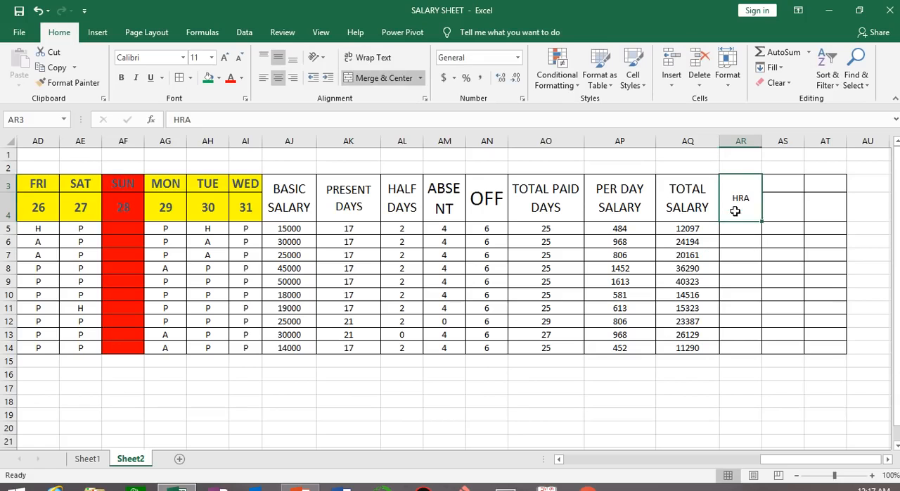
{"action": "left_click", "coordinate": [224, 57]}
{"action": "left_click", "coordinate": [224, 57]}
{"action": "left_click", "coordinate": [225, 57]}
{"action": "left_click", "coordinate": [224, 57]}
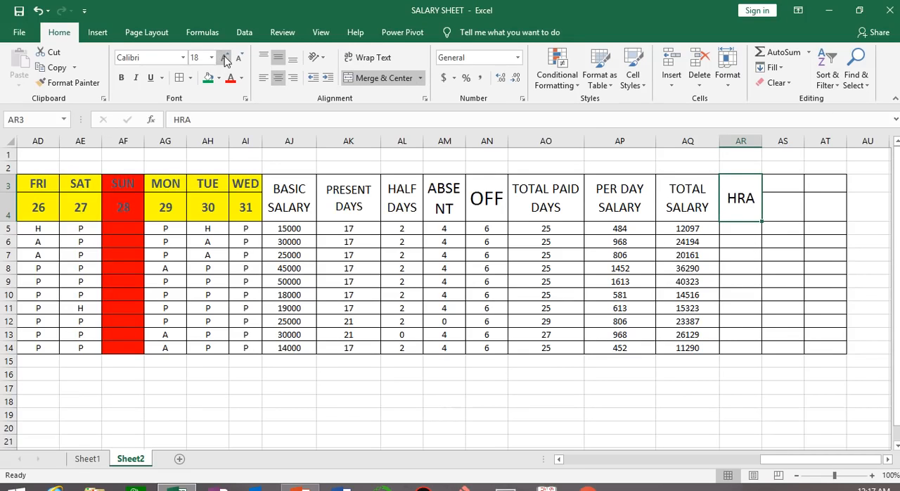
Enter =IF(AJ5>20000,1500,1000) in AR5 for the HRA based on basic salary and fill it down through AR14
{"action": "left_click", "coordinate": [742, 230]}
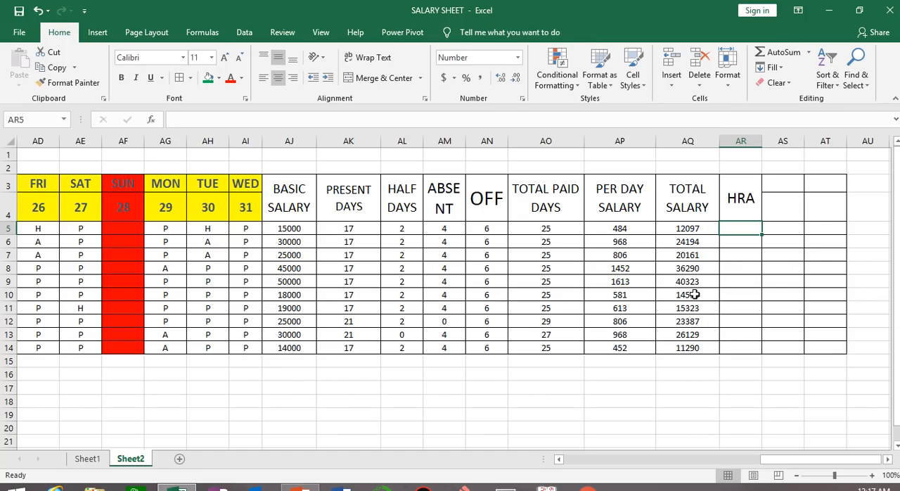
{"action": "type", "text": "=I"}
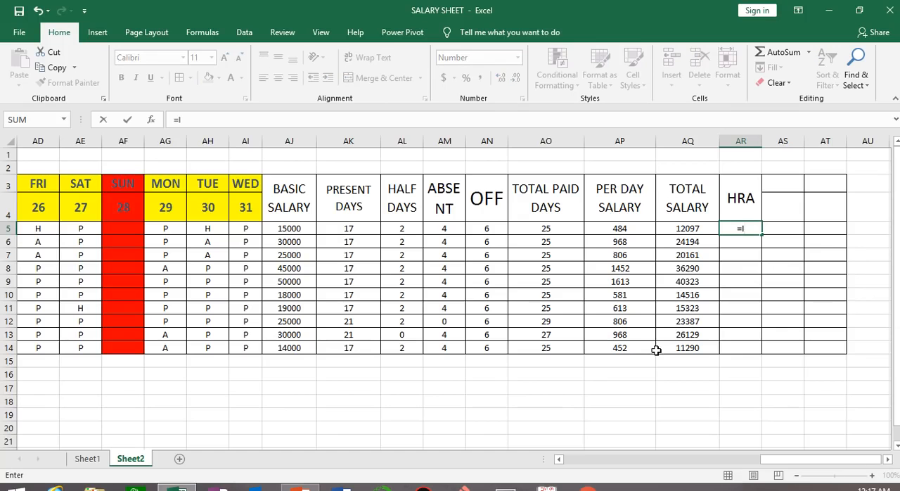
{"action": "type", "text": "F"}
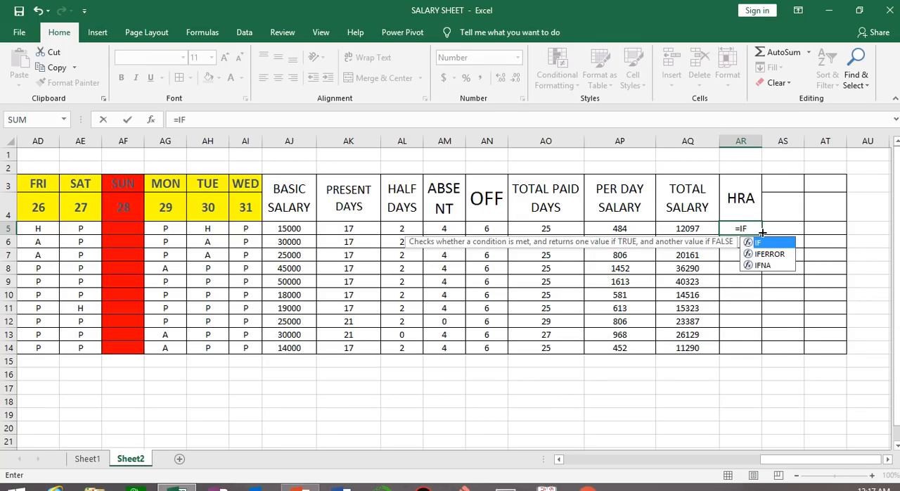
{"action": "type", "text": "("}
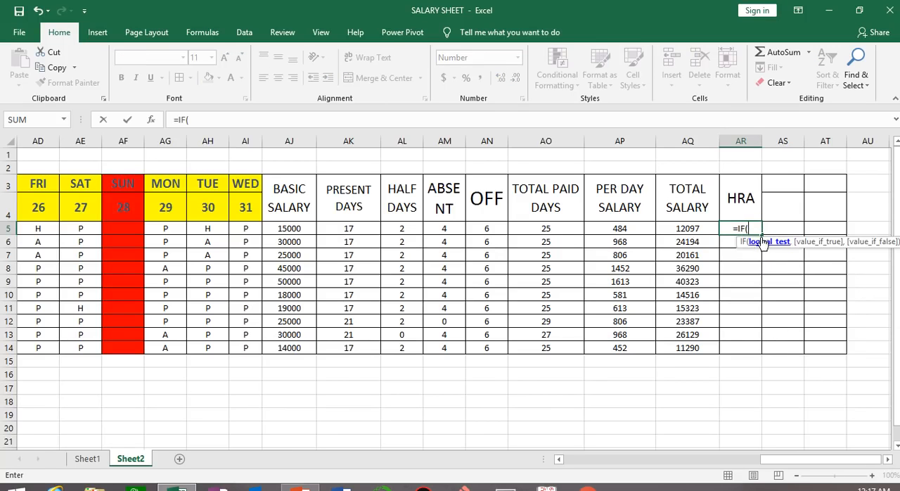
{"action": "left_click", "coordinate": [281, 229]}
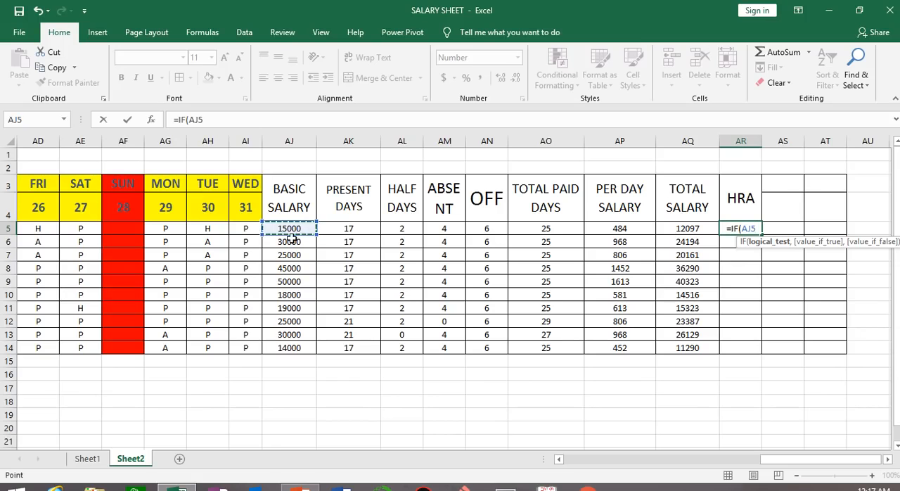
{"action": "type", "text": ">"}
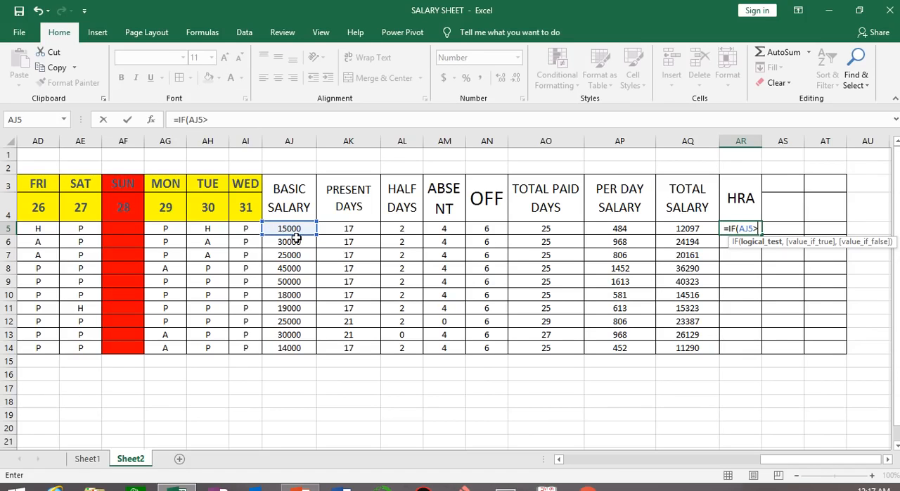
{"action": "type", "text": "20000"}
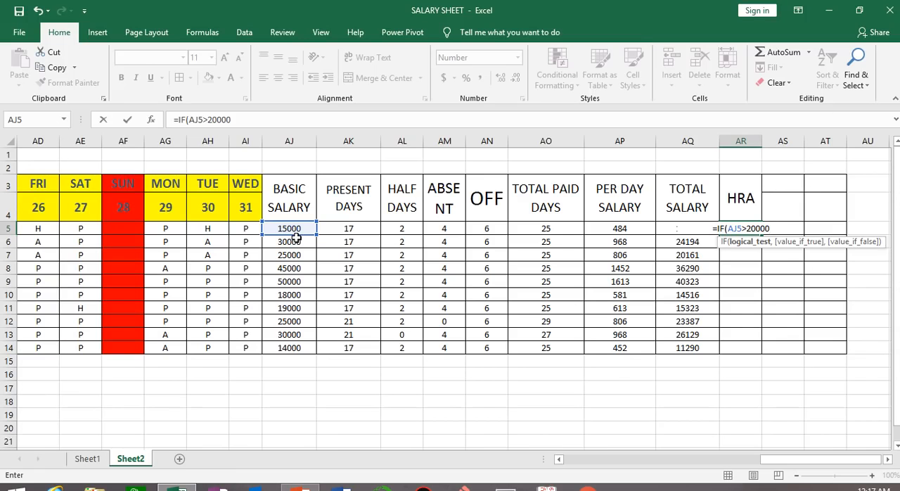
{"action": "type", "text": ","}
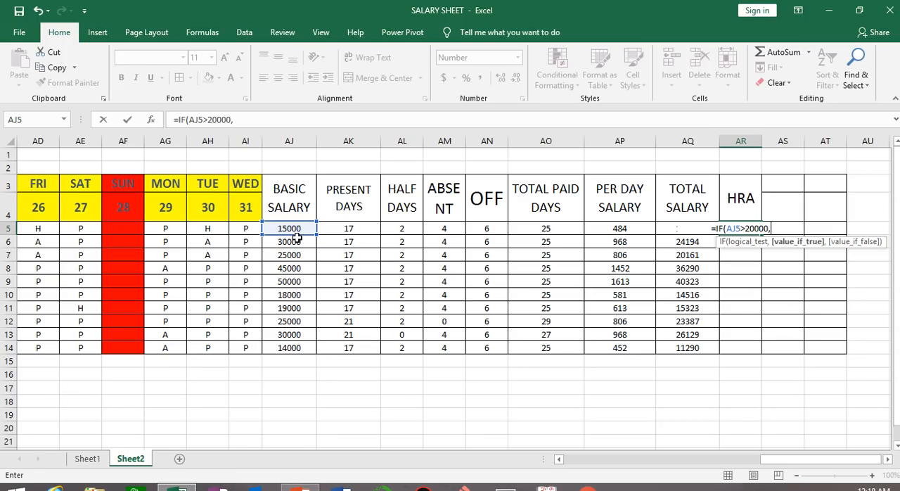
{"action": "type", "text": "1"}
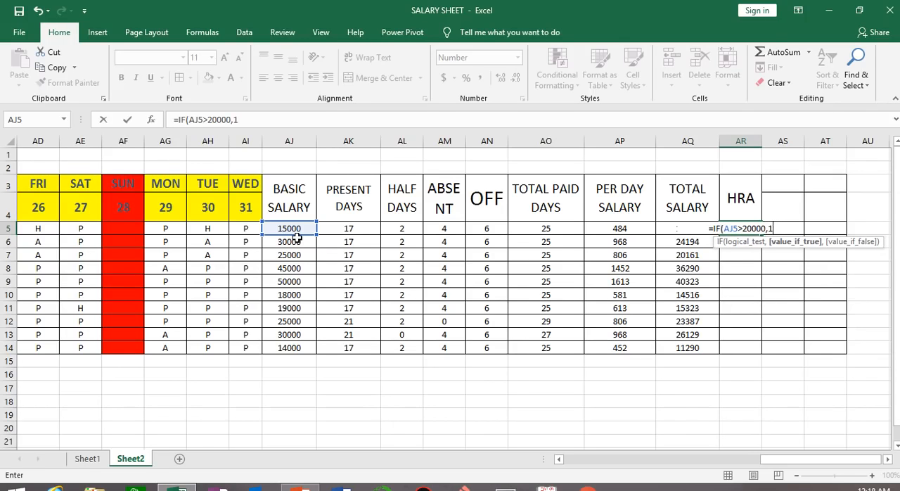
{"action": "type", "text": "500,"}
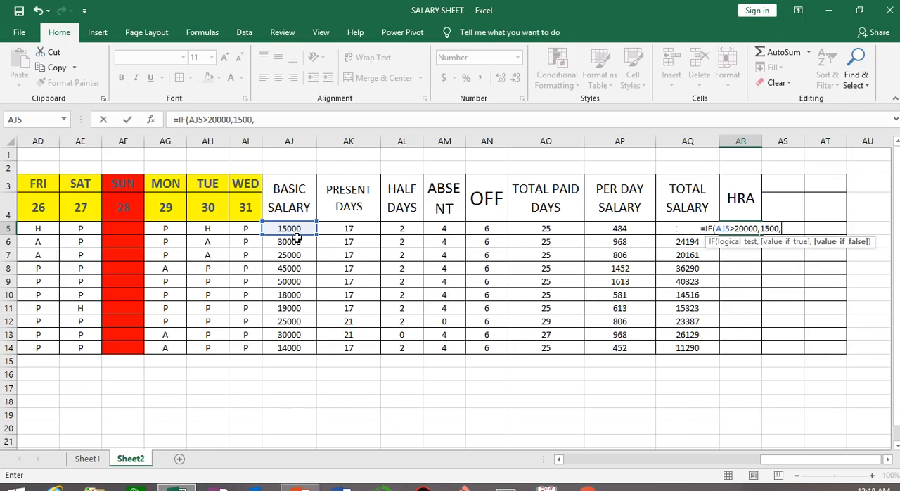
{"action": "type", "text": "1000"}
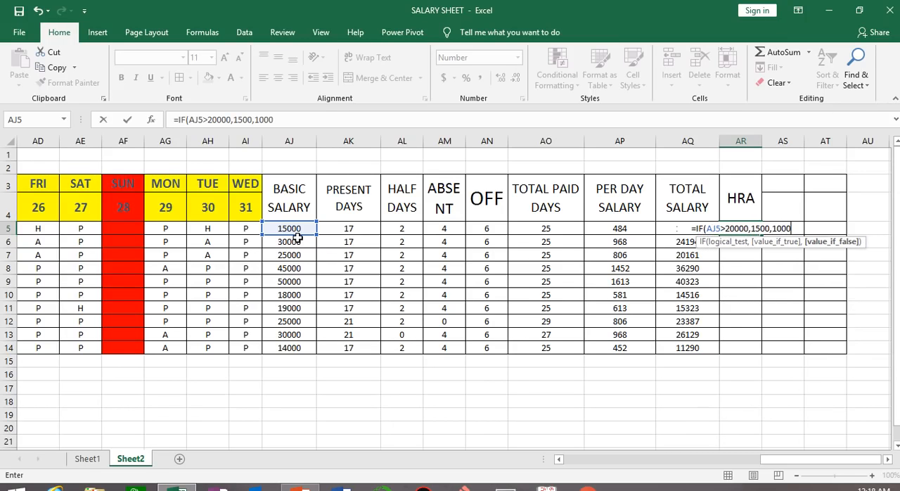
{"action": "type", "text": ")"}
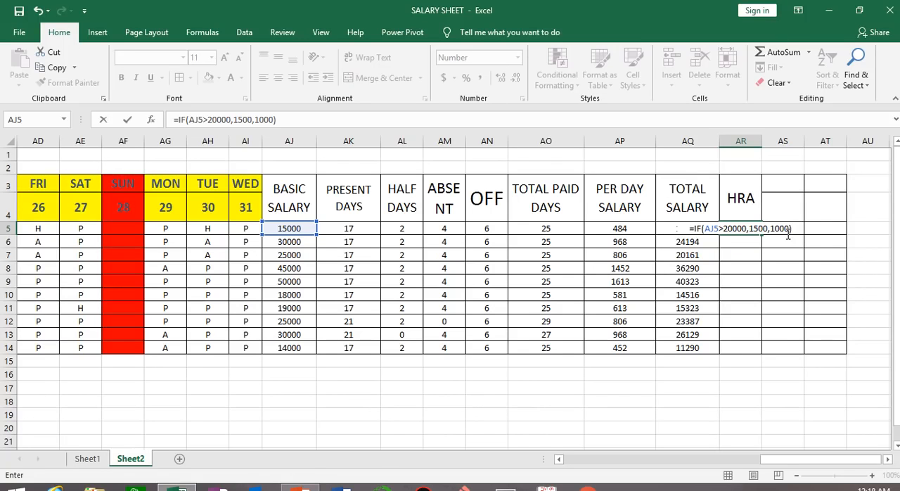
{"action": "key", "text": "ctrl+Return"}
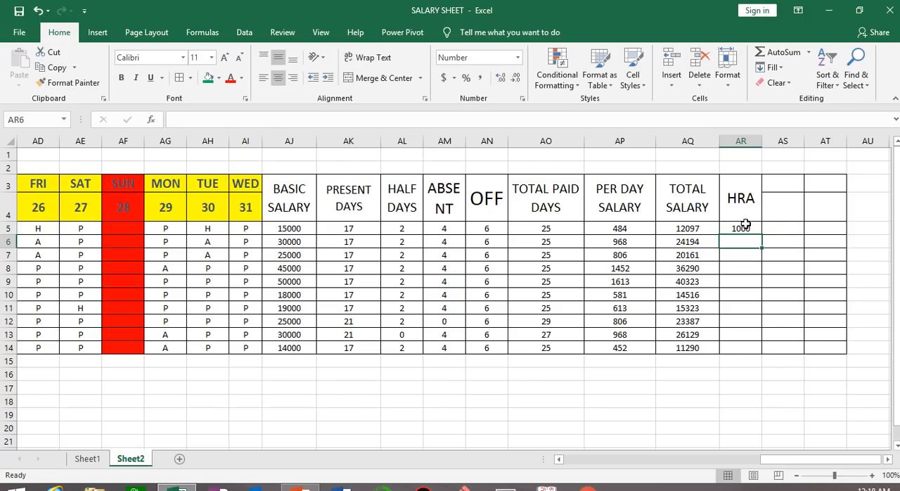
{"action": "double_click", "coordinate": [761, 238]}
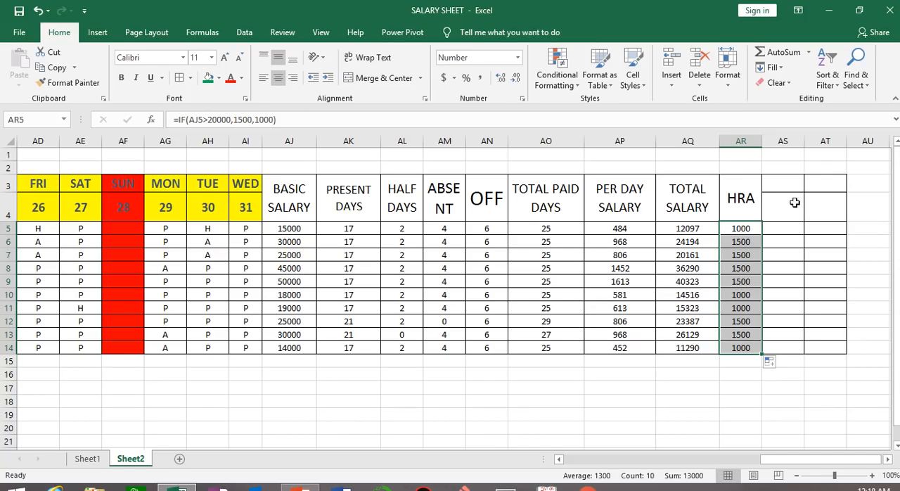
{"action": "left_click", "coordinate": [757, 427]}
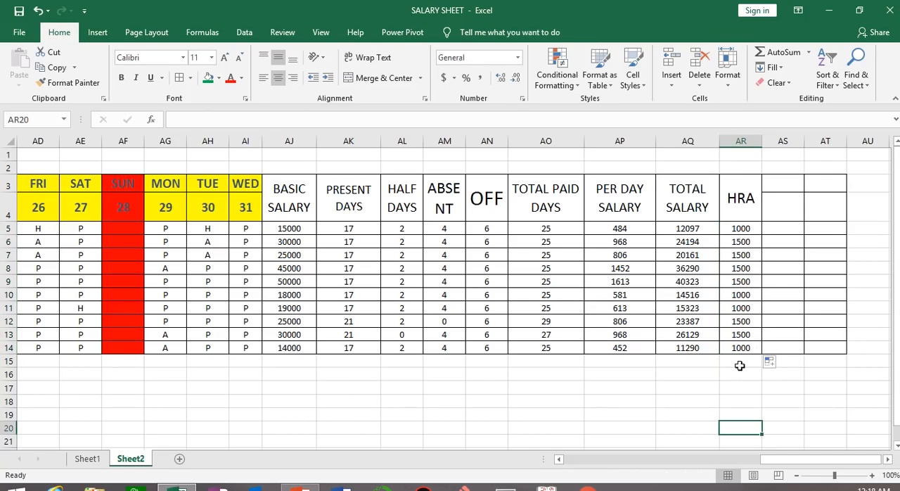
{"action": "mouse_move", "coordinate": [372, 2]}
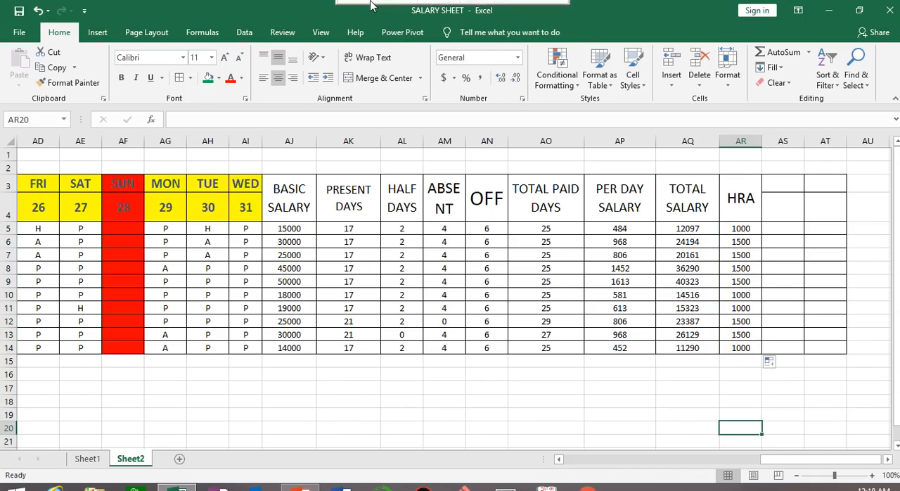
{"action": "left_click", "coordinate": [363, 41]}
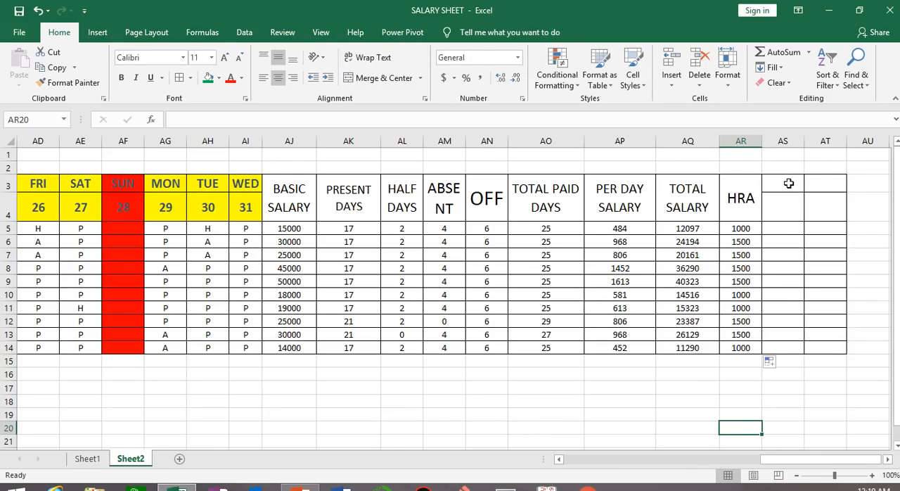
Merge and center AS3:AS4 and enter the heading GROSS SALARY
{"action": "left_click", "coordinate": [786, 242]}
{"action": "left_click_drag", "start_coordinate": [786, 181], "coordinate": [785, 217]}
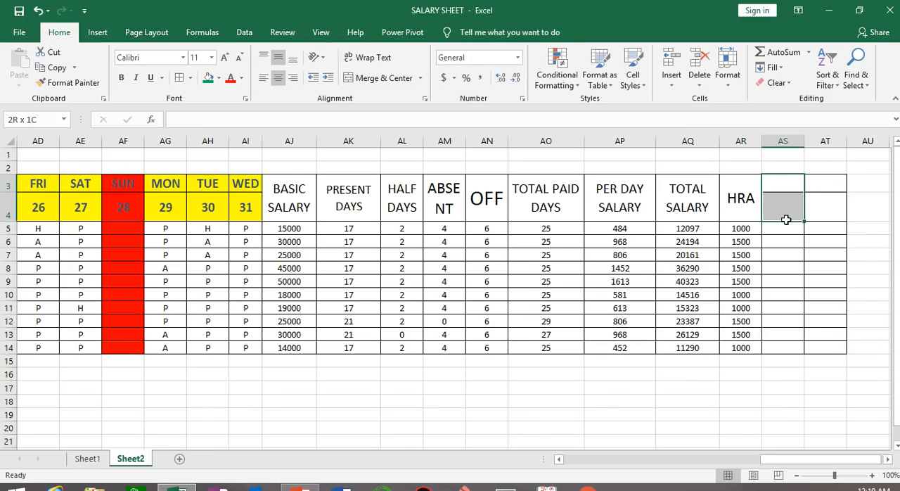
{"action": "left_click", "coordinate": [372, 78]}
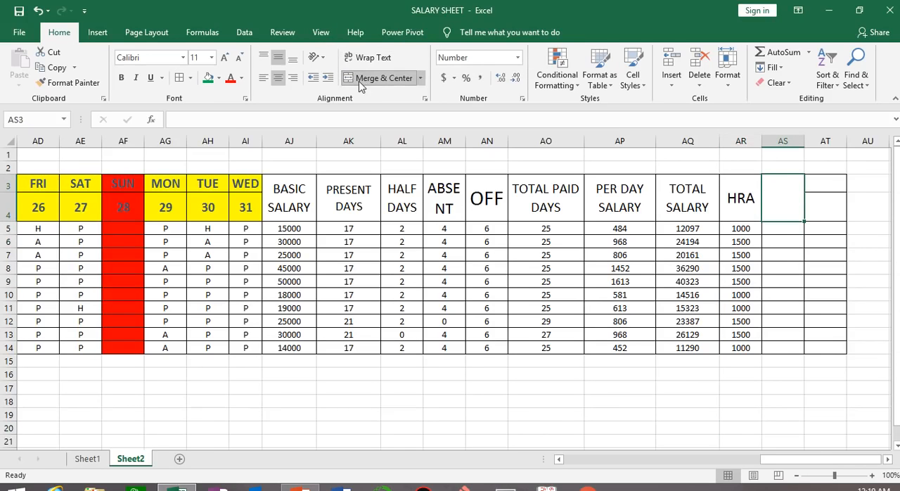
{"action": "type", "text": "GROSS "}
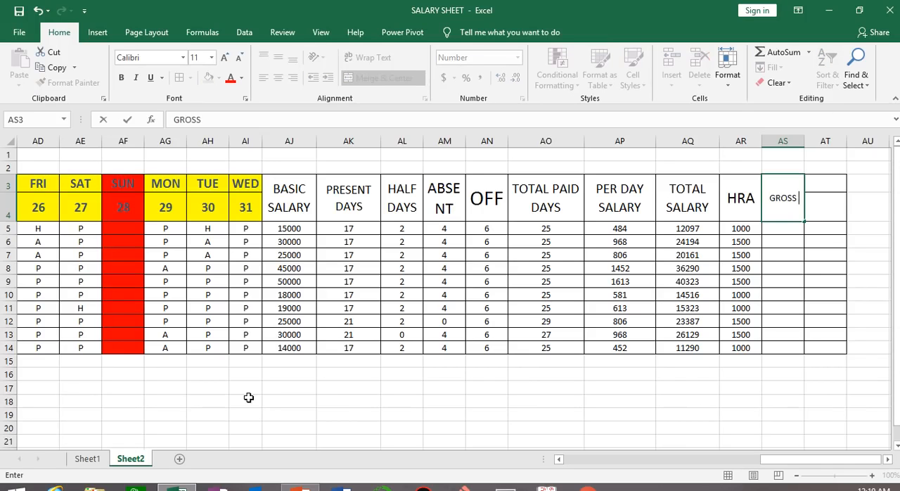
{"action": "type", "text": "SALARY"}
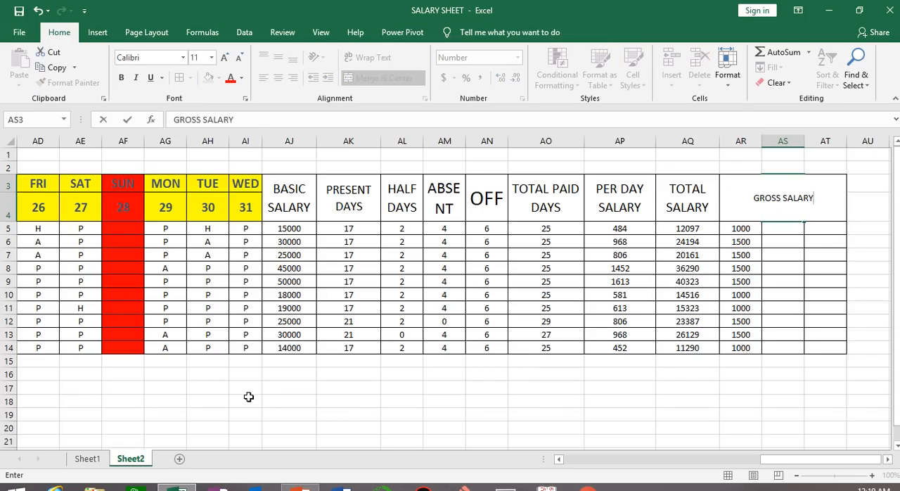
{"action": "left_click", "coordinate": [556, 402]}
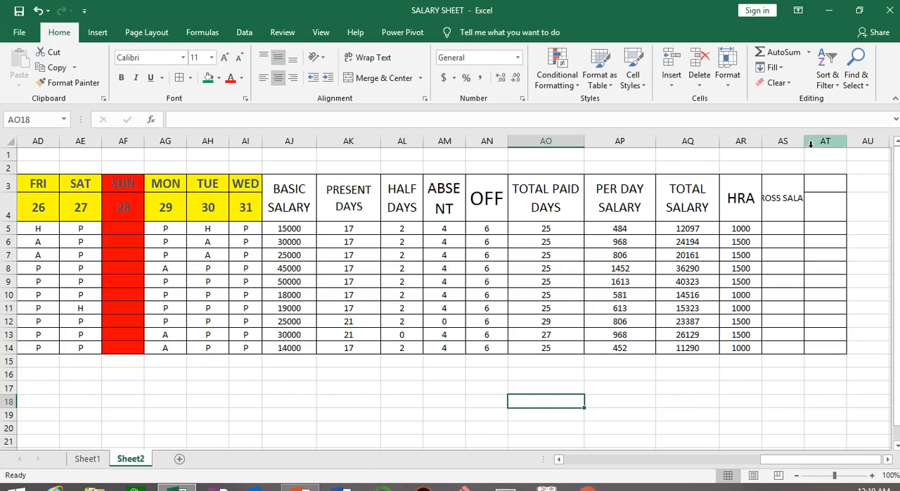
Wrap the GROSS SALARY heading's text and enlarge its font to size 14
{"action": "left_click", "coordinate": [780, 188]}
{"action": "left_click", "coordinate": [367, 57]}
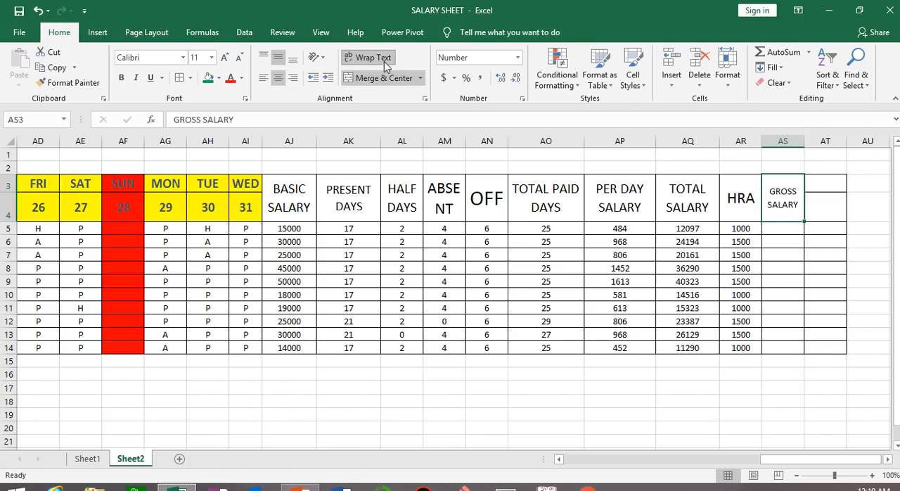
{"action": "left_click", "coordinate": [225, 58]}
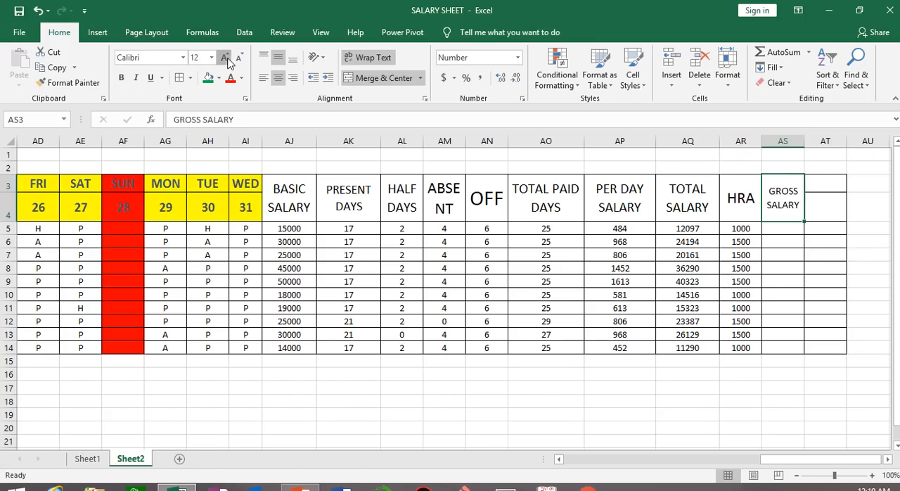
{"action": "left_click", "coordinate": [224, 58]}
{"action": "left_click", "coordinate": [239, 58]}
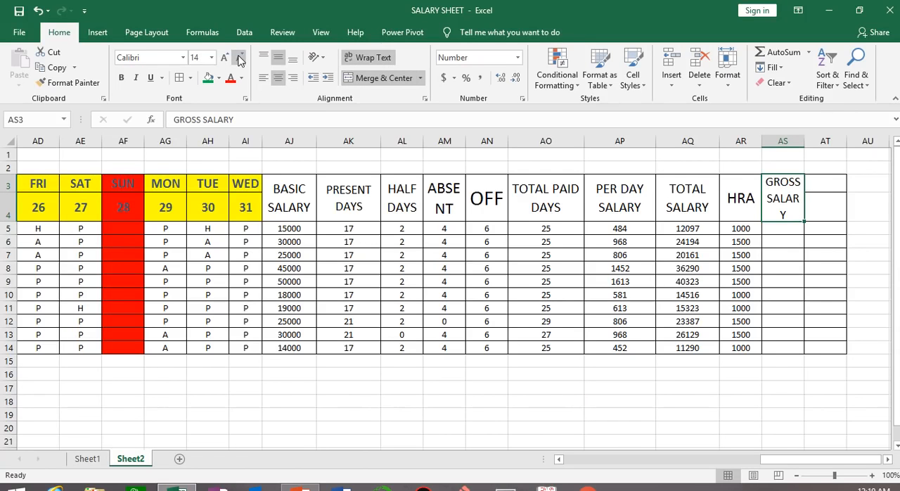
Enter =AQ5+AR5 in AS5 to add total salary and HRA, and fill it down through AS14
{"action": "left_click", "coordinate": [779, 225]}
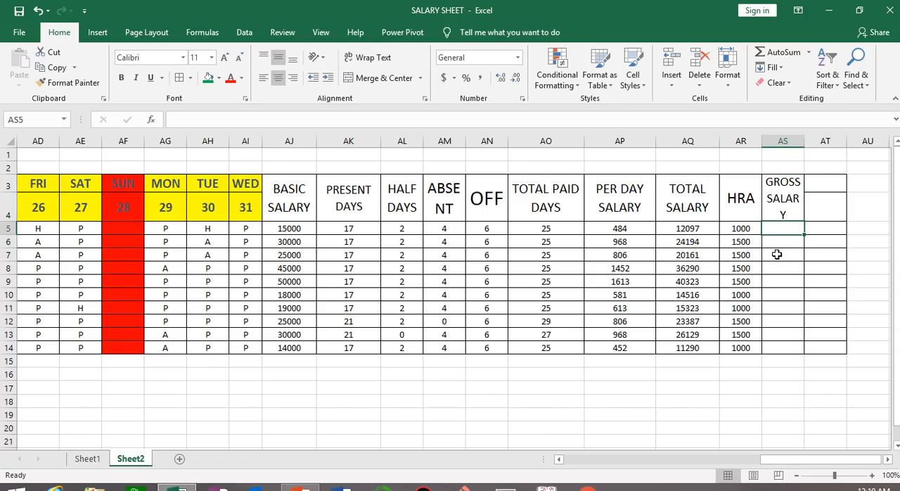
{"action": "type", "text": "="}
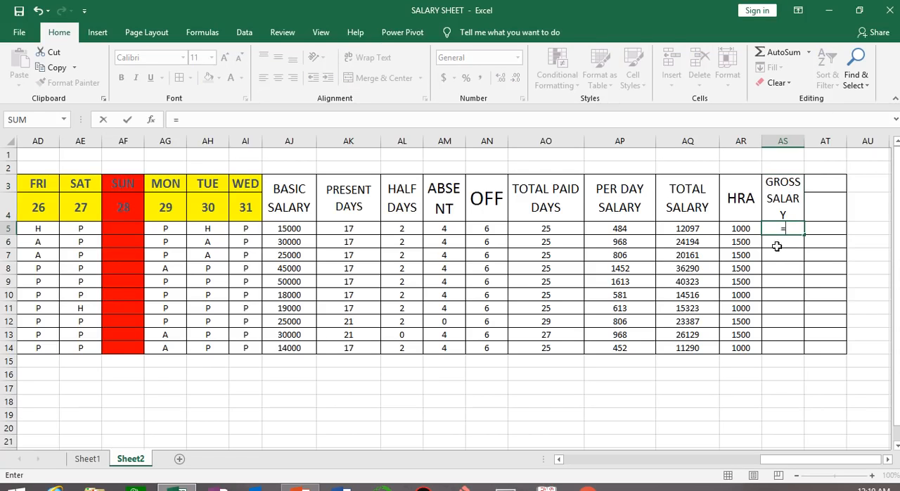
{"action": "left_click", "coordinate": [687, 227]}
{"action": "type", "text": "+"}
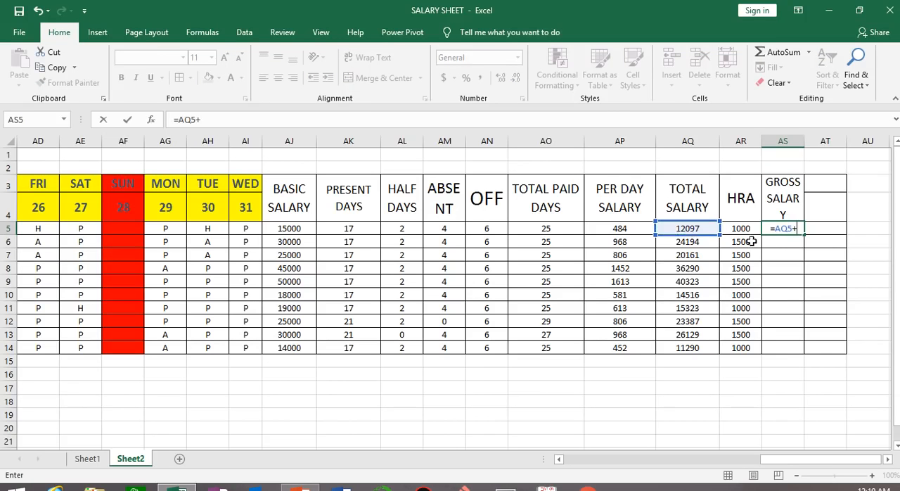
{"action": "left_click", "coordinate": [745, 228]}
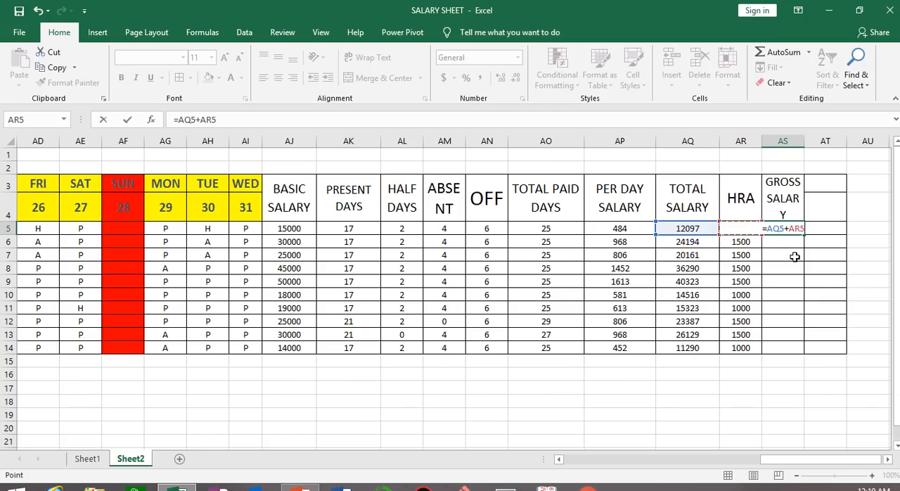
{"action": "key", "text": "Return"}
{"action": "left_click", "coordinate": [792, 230]}
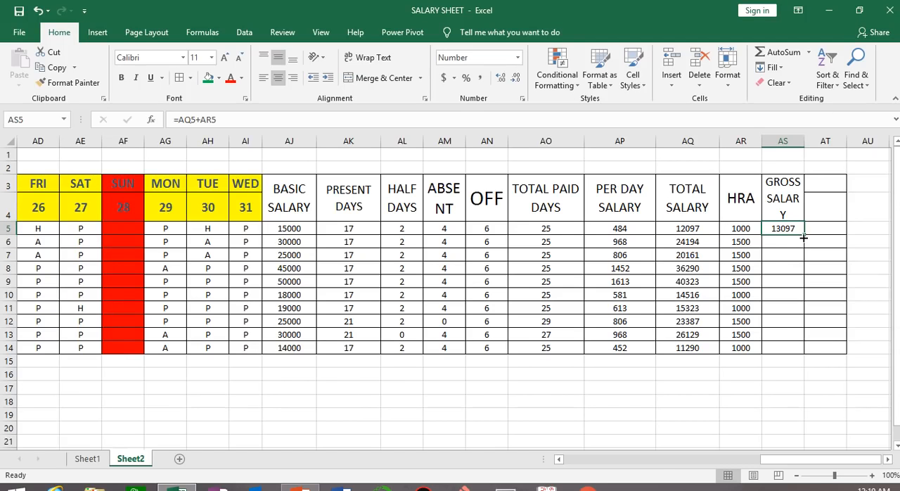
{"action": "double_click", "coordinate": [802, 238]}
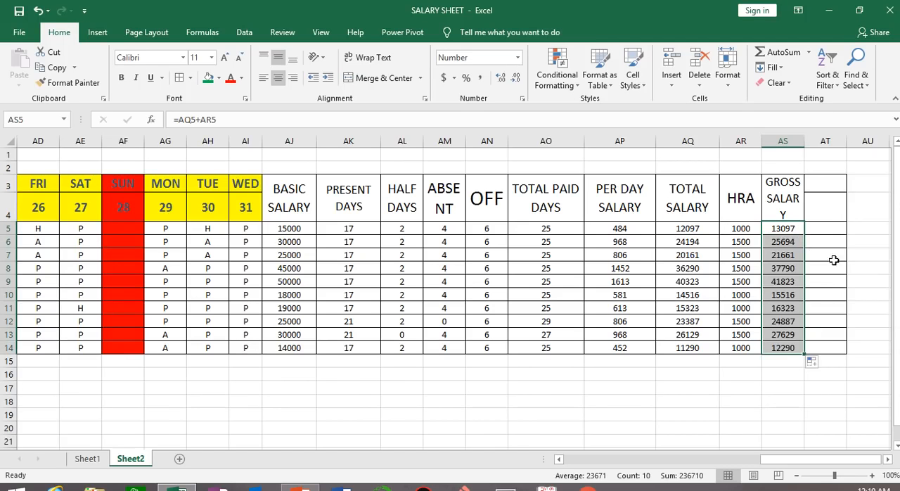
Copy the bordered formatting of AT3:AT14 onto AU3:AU14 with Format Painter
{"action": "left_click", "coordinate": [888, 459]}
{"action": "left_click", "coordinate": [888, 460]}
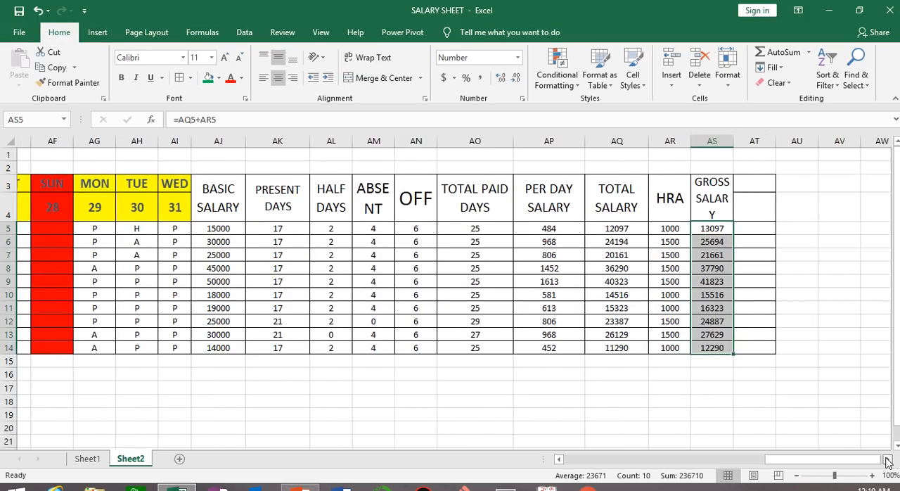
{"action": "left_click_drag", "start_coordinate": [743, 186], "coordinate": [775, 348]}
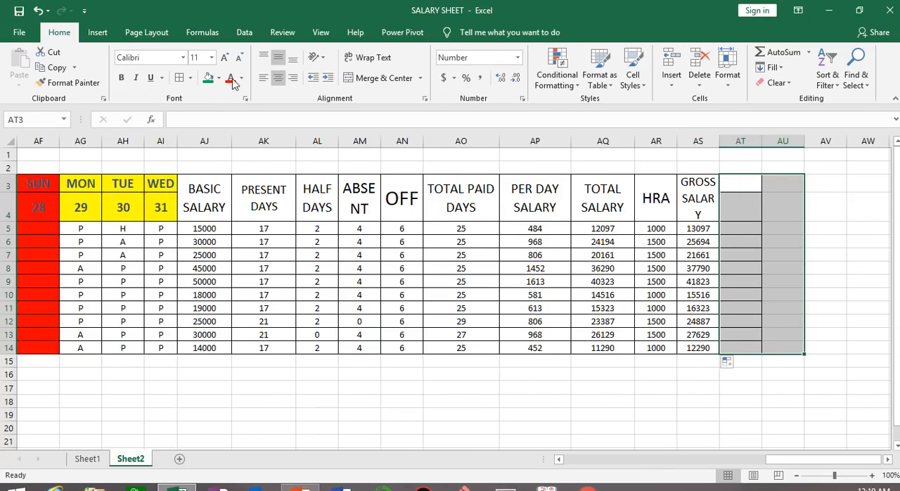
{"action": "left_click", "coordinate": [749, 180]}
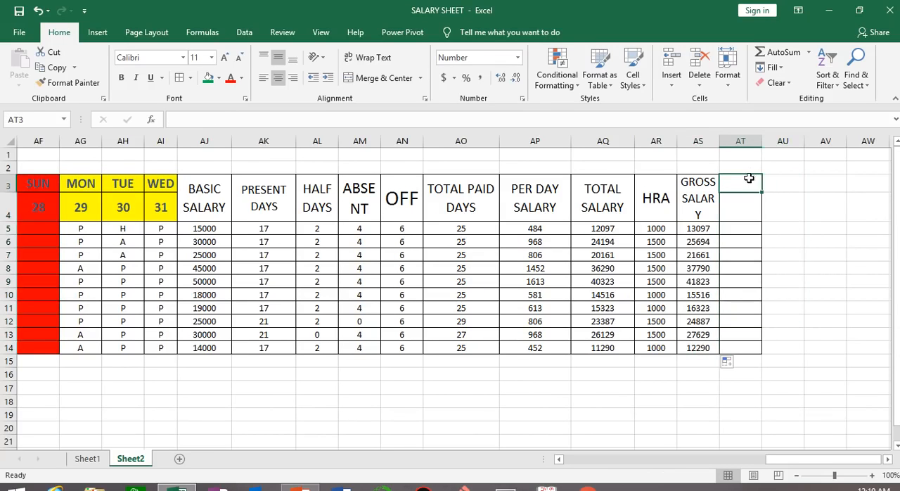
{"action": "left_click_drag", "start_coordinate": [750, 180], "coordinate": [745, 346]}
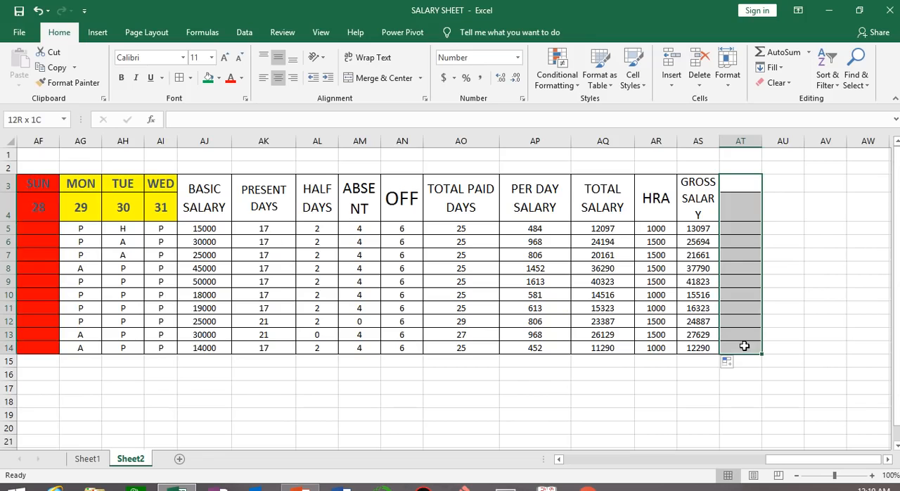
{"action": "left_click", "coordinate": [73, 83]}
{"action": "left_click_drag", "start_coordinate": [795, 177], "coordinate": [790, 346]}
{"action": "left_click", "coordinate": [641, 395]}
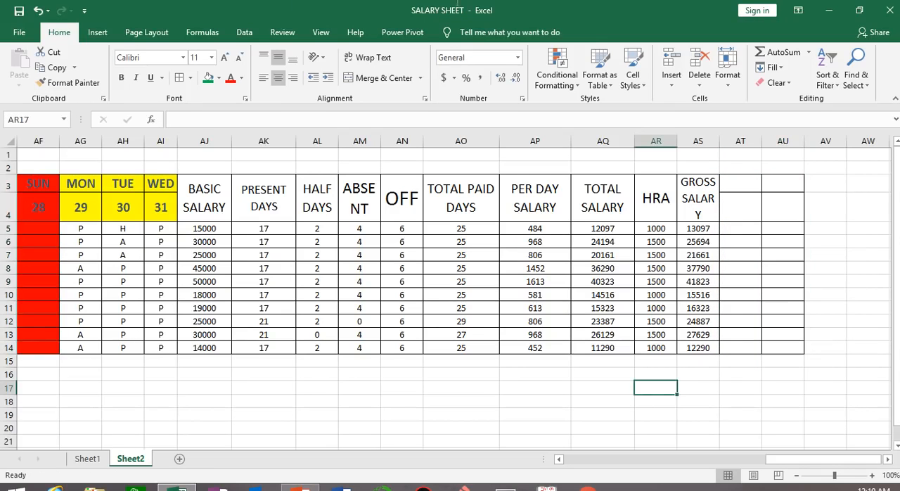
{"action": "mouse_move", "coordinate": [287, 5]}
{"action": "left_click", "coordinate": [361, 35]}
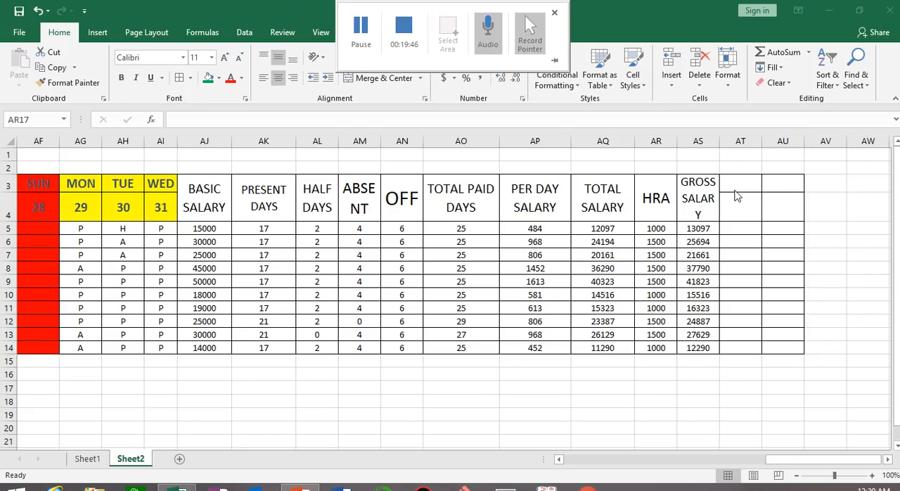
Merge and center AT3:AT4 and enter the heading ESI 1.75%
{"action": "left_click_drag", "start_coordinate": [737, 183], "coordinate": [743, 215]}
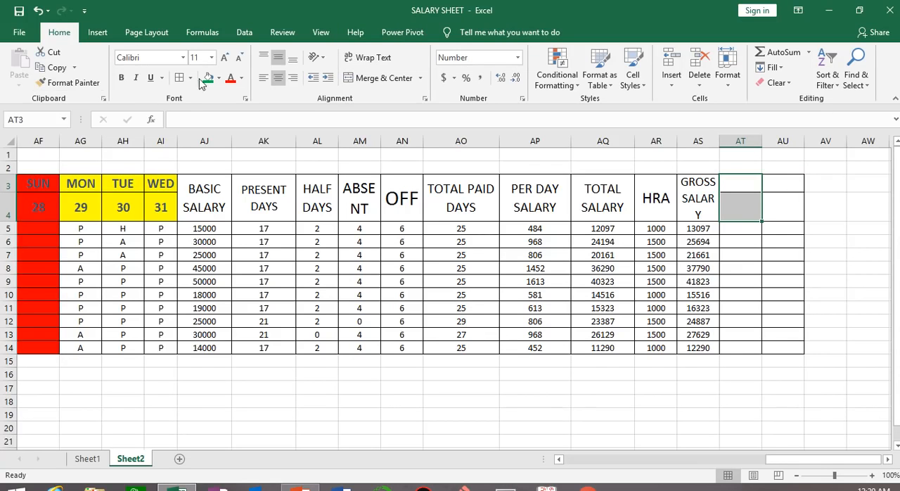
{"action": "left_click", "coordinate": [368, 82]}
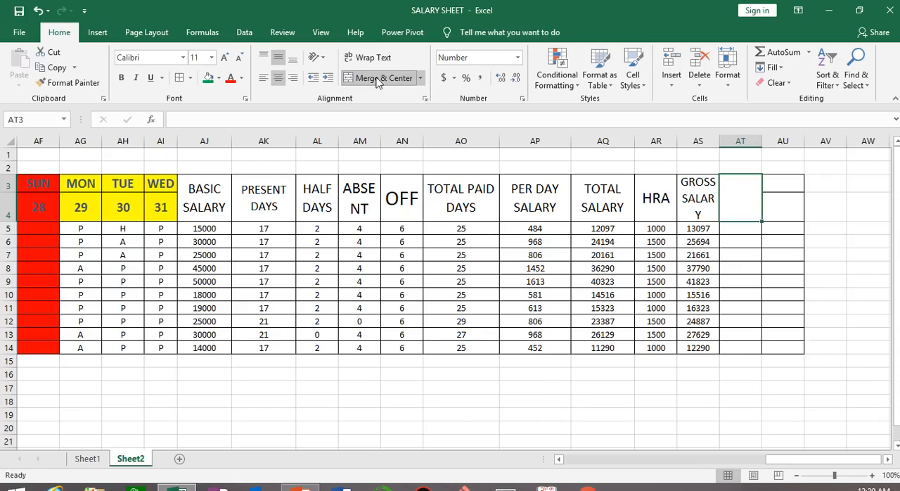
{"action": "type", "text": "ESI 1."}
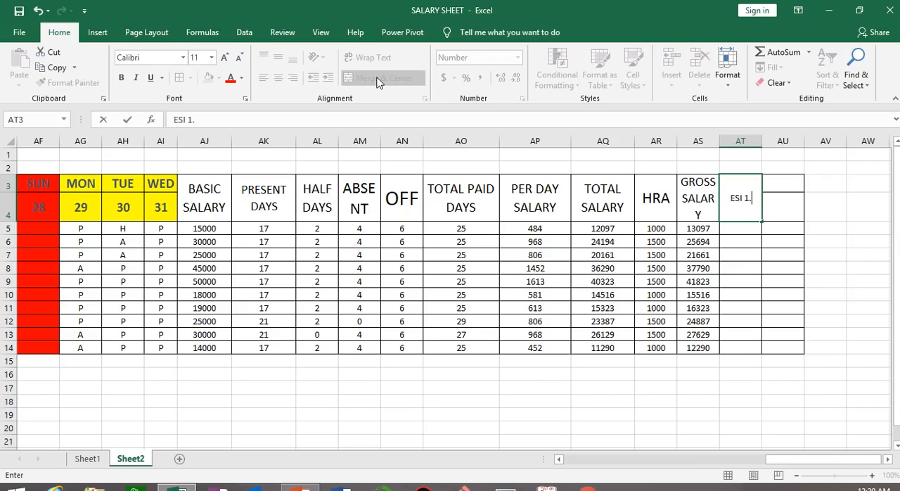
{"action": "type", "text": "75%"}
{"action": "key", "text": "Return"}
Wrap the ESI 1.75% heading's text and enlarge its font to size 16
{"action": "left_click", "coordinate": [734, 197]}
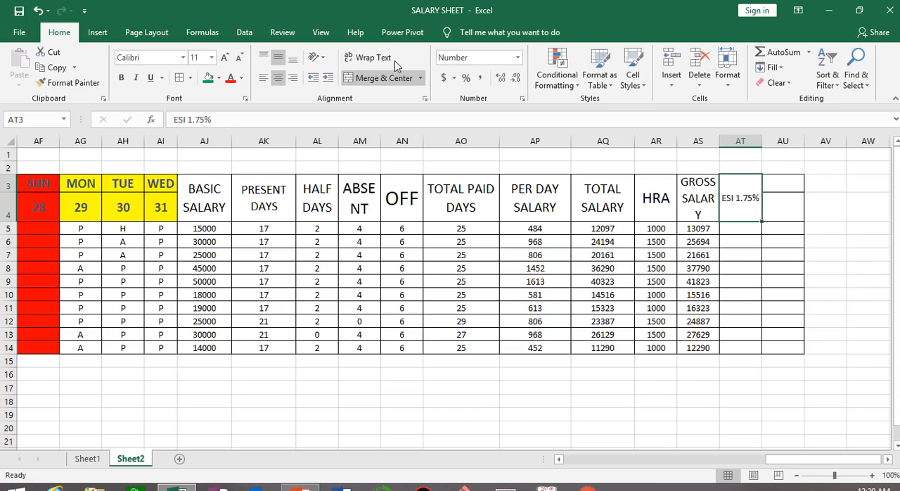
{"action": "left_click", "coordinate": [372, 58]}
{"action": "left_click", "coordinate": [224, 57]}
{"action": "left_click", "coordinate": [224, 57]}
{"action": "left_click", "coordinate": [224, 57]}
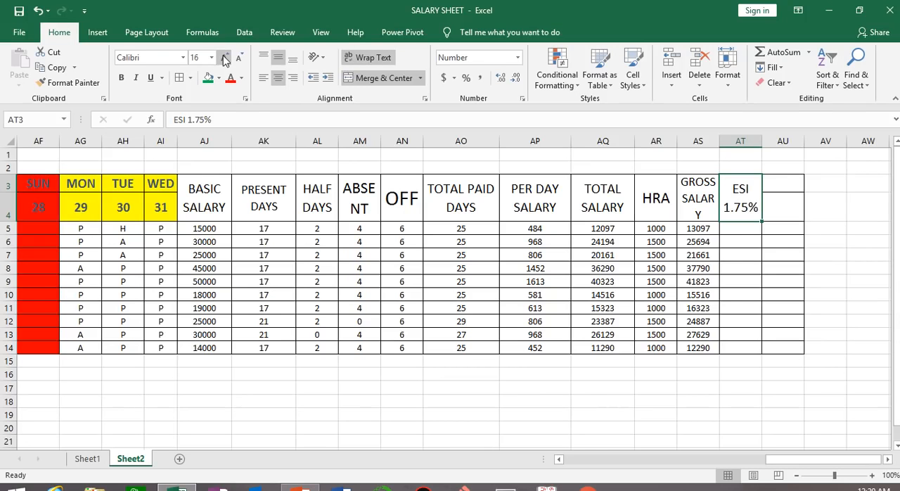
Enter =AS5*1.75% in AT5 for the ESI on gross salary and fill it down through AT14
{"action": "left_click", "coordinate": [739, 226]}
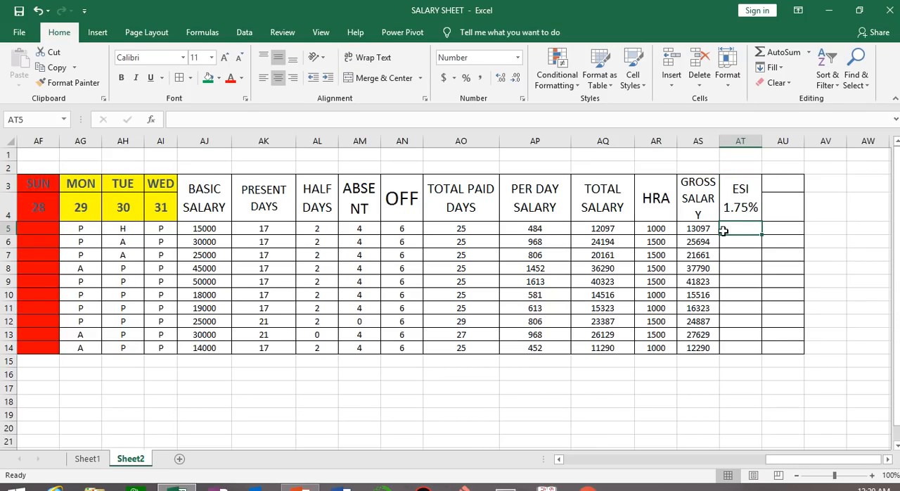
{"action": "type", "text": "="}
{"action": "left_click", "coordinate": [696, 229]}
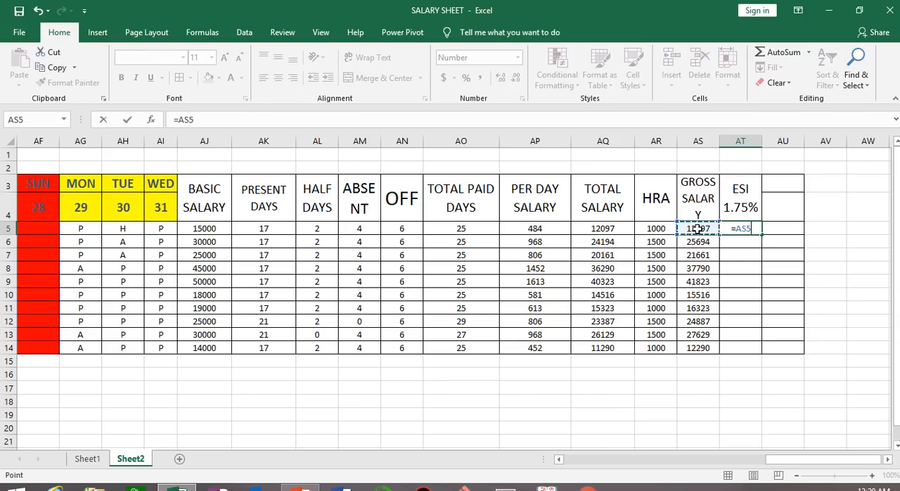
{"action": "type", "text": "*1"}
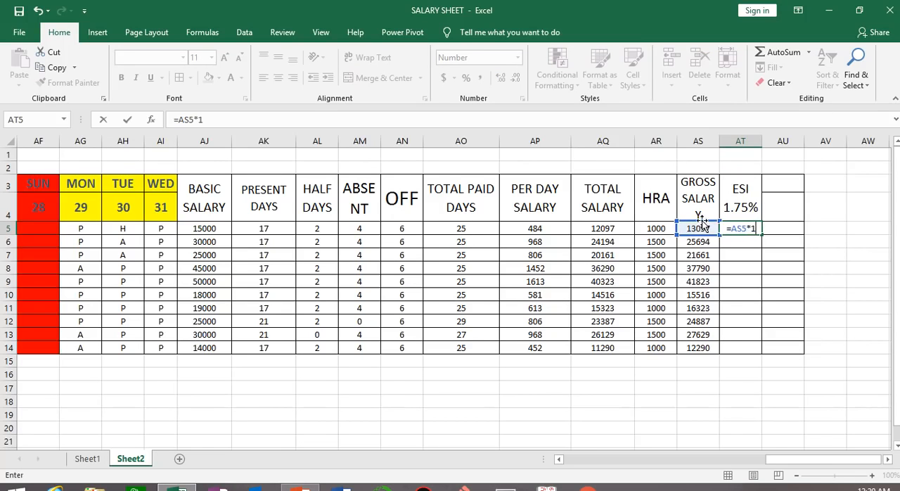
{"action": "type", "text": ".75"}
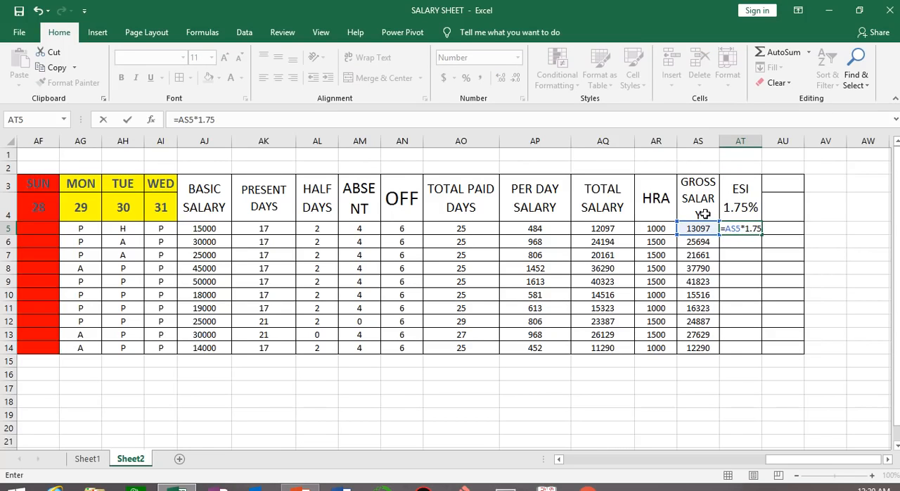
{"action": "type", "text": "%"}
{"action": "key", "text": "Return"}
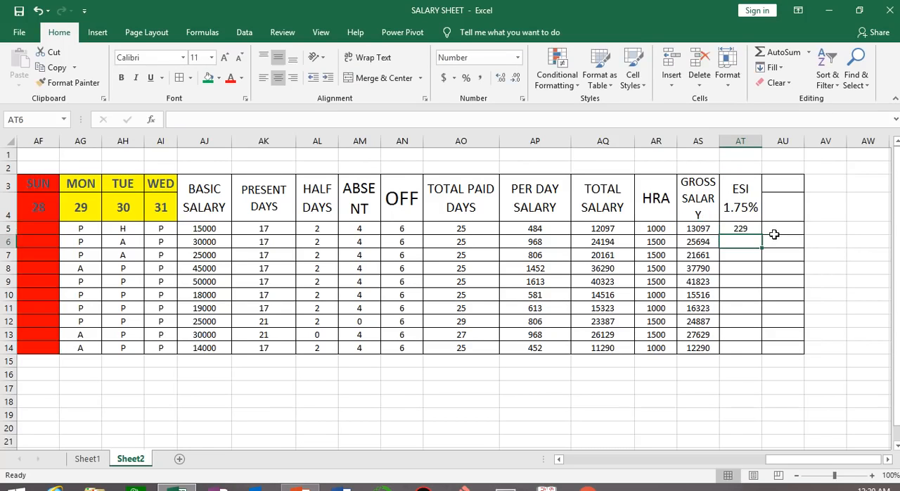
{"action": "left_click", "coordinate": [756, 232]}
{"action": "double_click", "coordinate": [760, 236]}
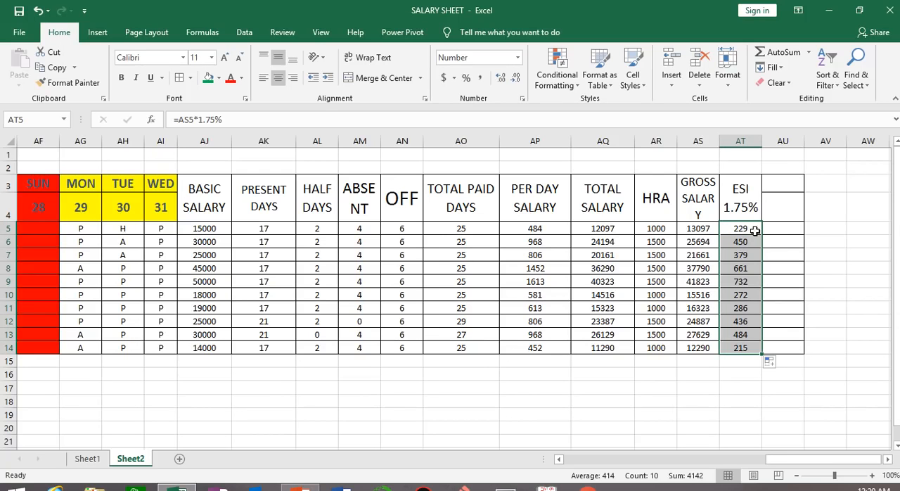
Merge and center AU3:AU4 and enter the heading IN HAND SALARY
{"action": "left_click", "coordinate": [704, 229]}
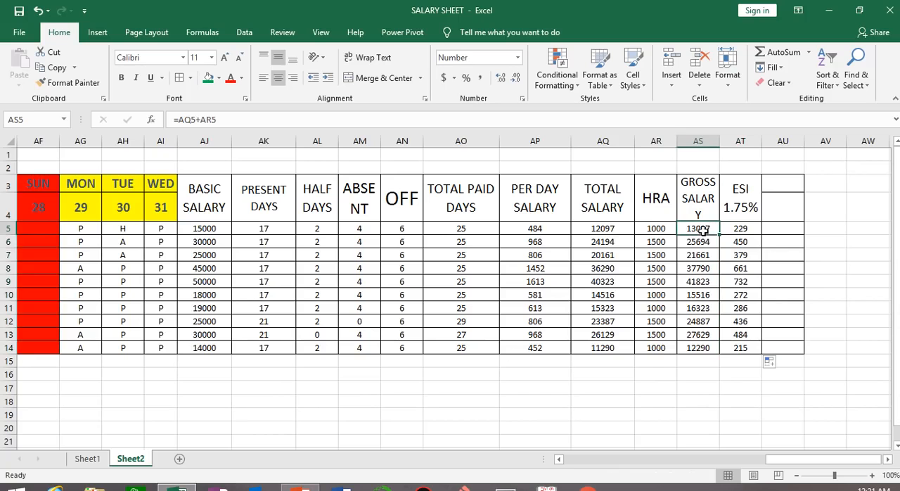
{"action": "left_click_drag", "start_coordinate": [794, 184], "coordinate": [796, 215]}
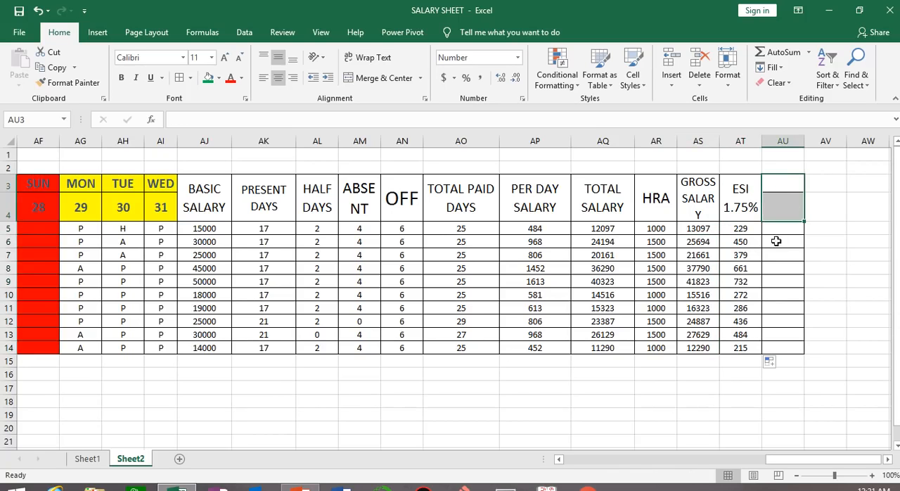
{"action": "left_click", "coordinate": [371, 78]}
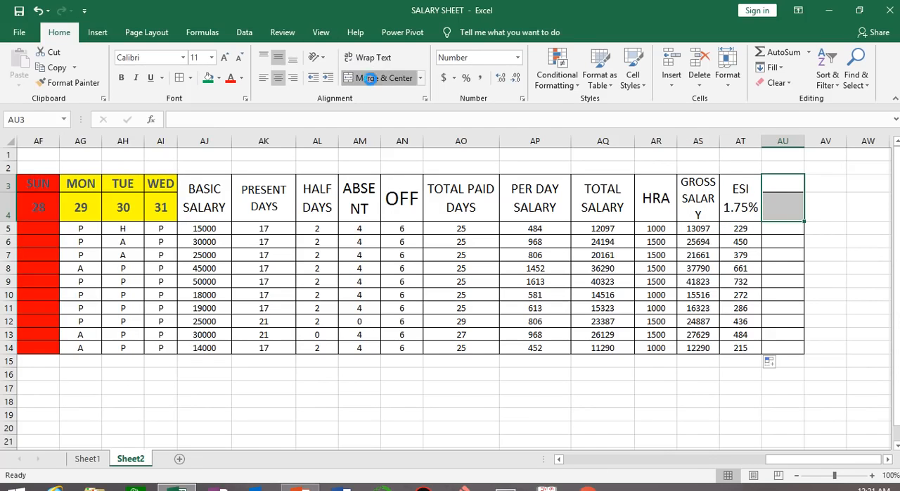
{"action": "type", "text": "IN"}
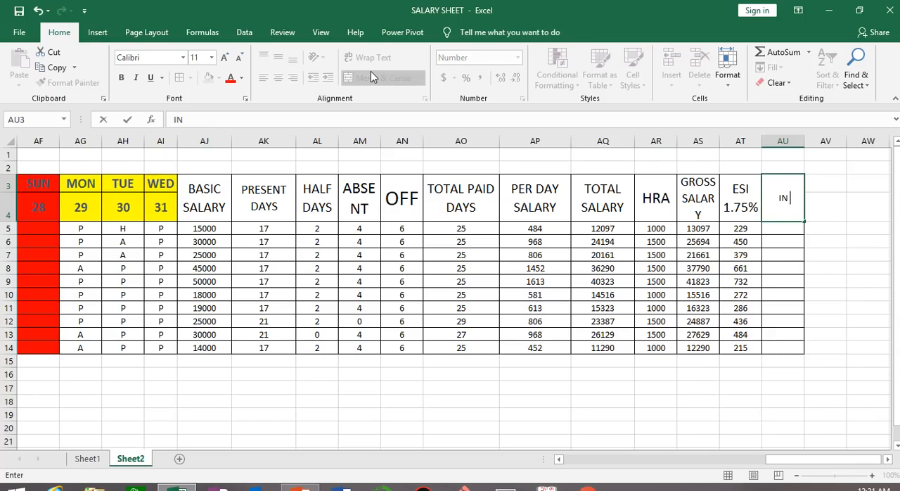
{"action": "type", "text": " h"}
{"action": "type", "text": "HAND SALARY"}
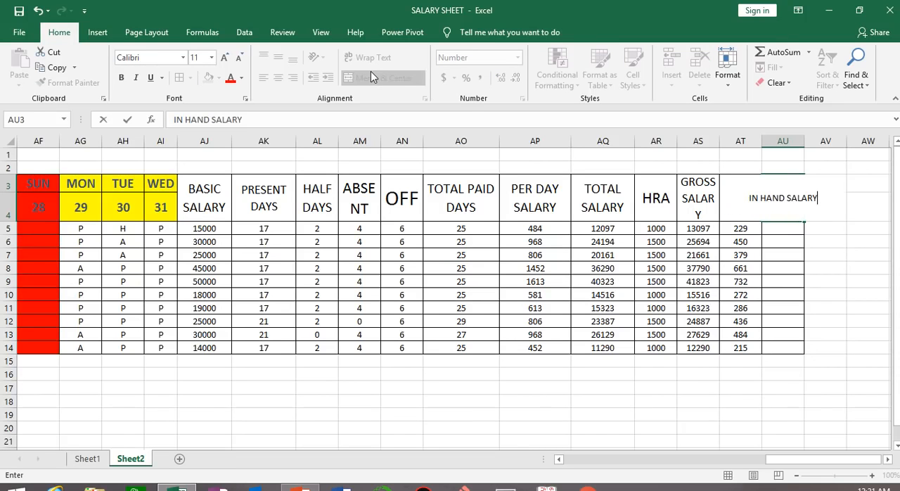
{"action": "left_click", "coordinate": [619, 400]}
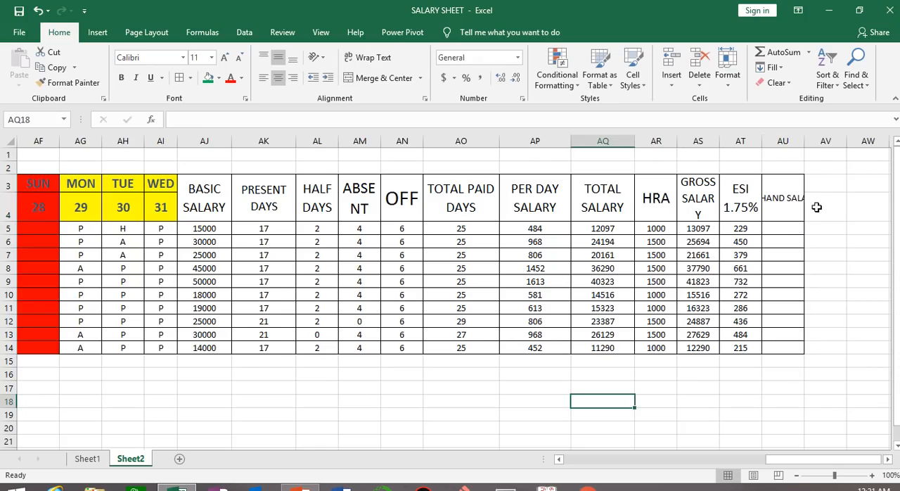
Wrap the IN HAND SALARY heading's text and set its font size to 12
{"action": "left_click", "coordinate": [773, 196]}
{"action": "left_click", "coordinate": [368, 57]}
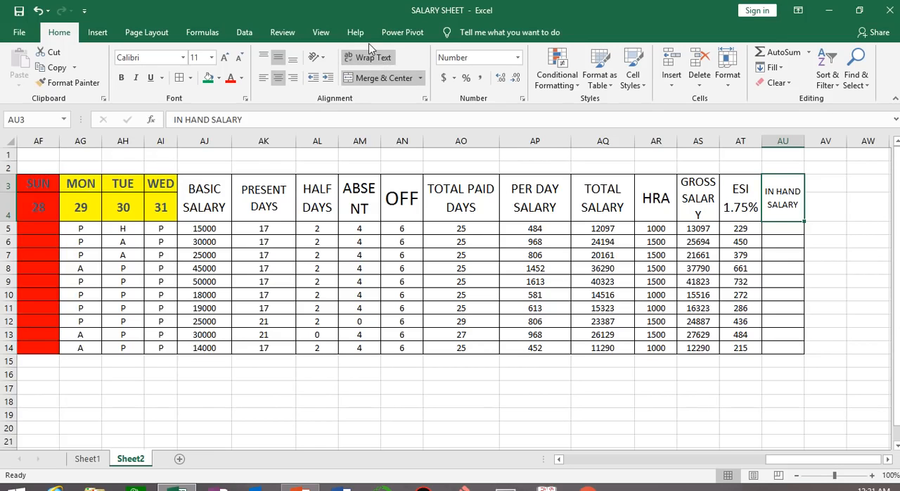
{"action": "left_click", "coordinate": [225, 57]}
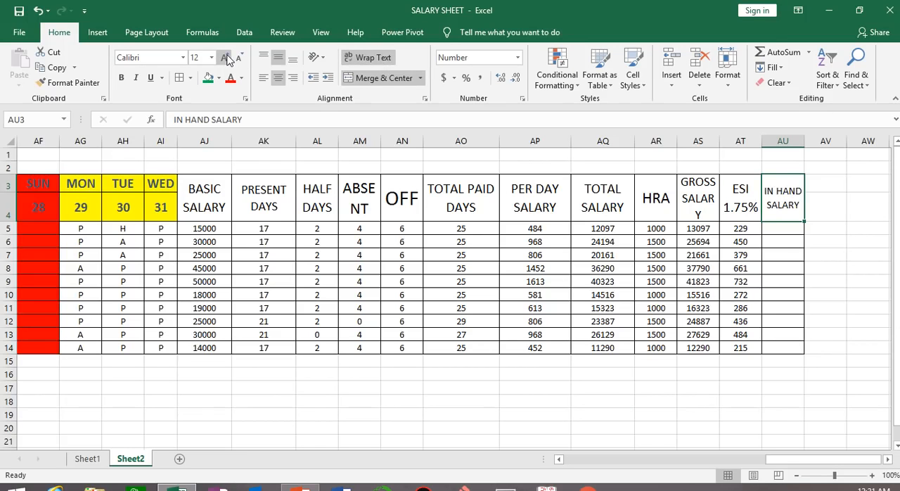
{"action": "left_click", "coordinate": [225, 58]}
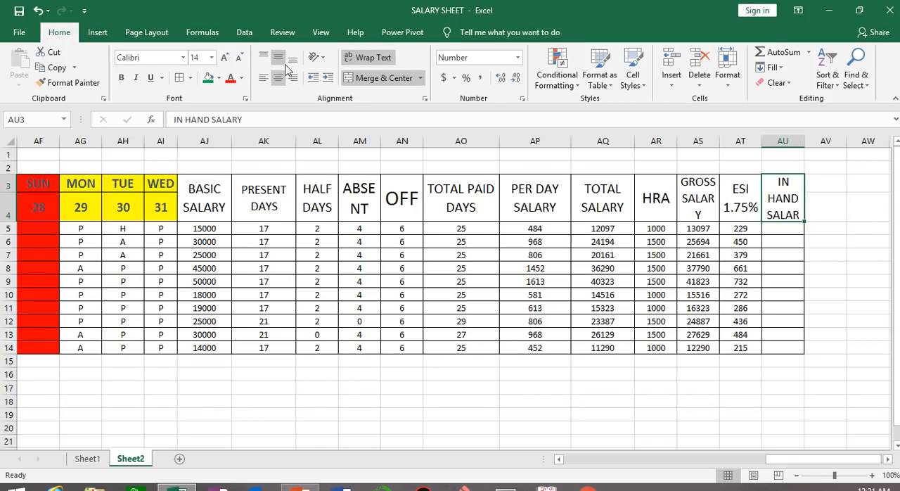
{"action": "left_click", "coordinate": [240, 58]}
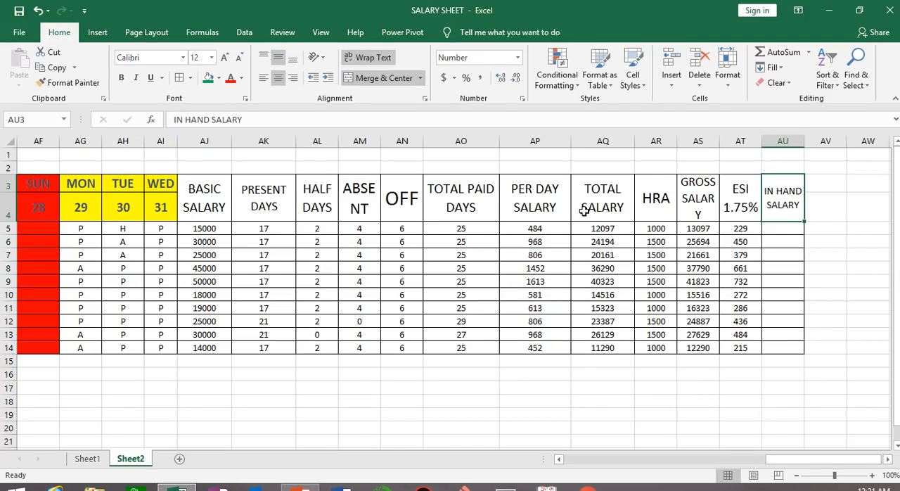
Enter =AS5-AT5 in AU5 for the salary after ESI and fill it down through AU14
{"action": "left_click", "coordinate": [787, 228]}
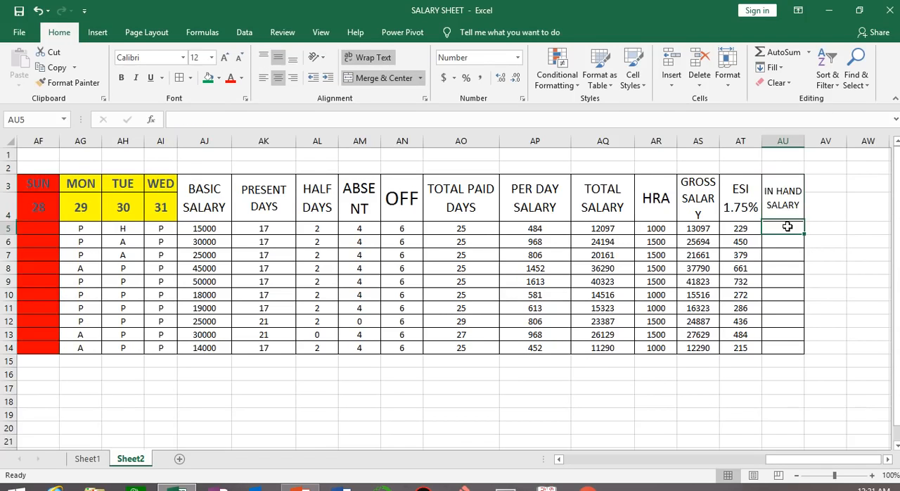
{"action": "type", "text": "="}
{"action": "left_click", "coordinate": [702, 229]}
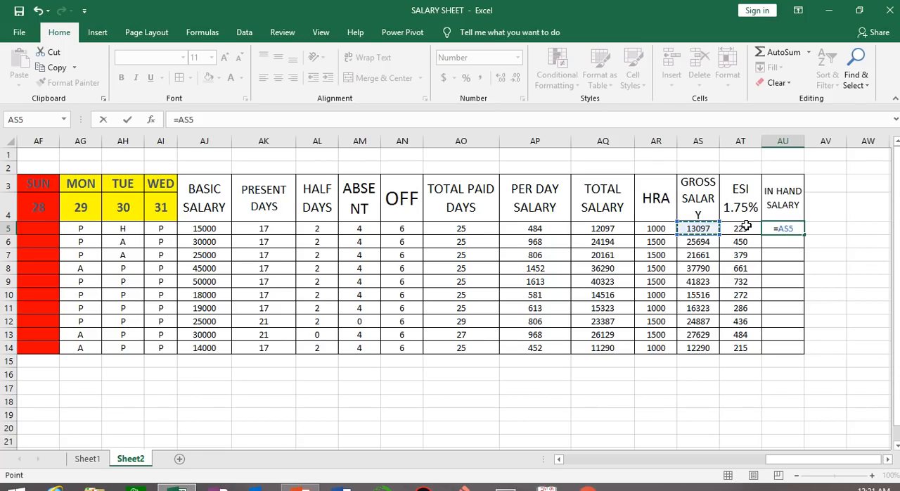
{"action": "type", "text": "-"}
{"action": "left_click", "coordinate": [745, 226]}
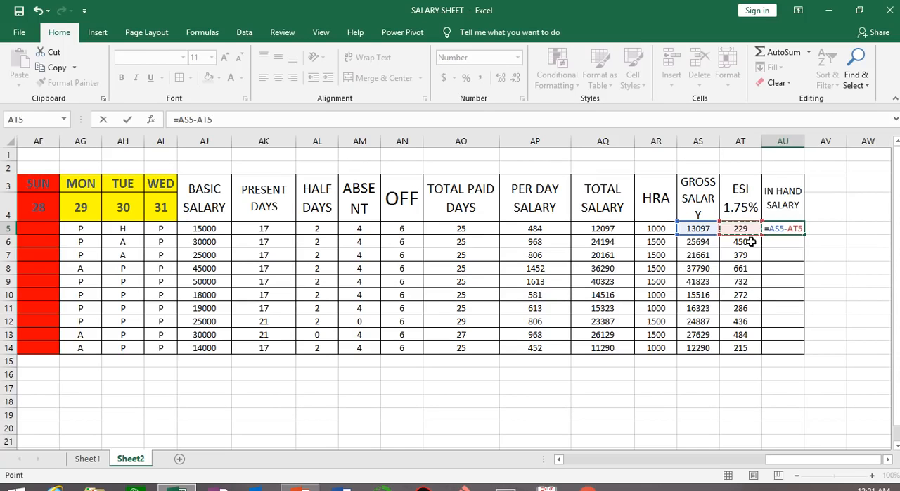
{"action": "key", "text": "Return"}
{"action": "left_click", "coordinate": [793, 229]}
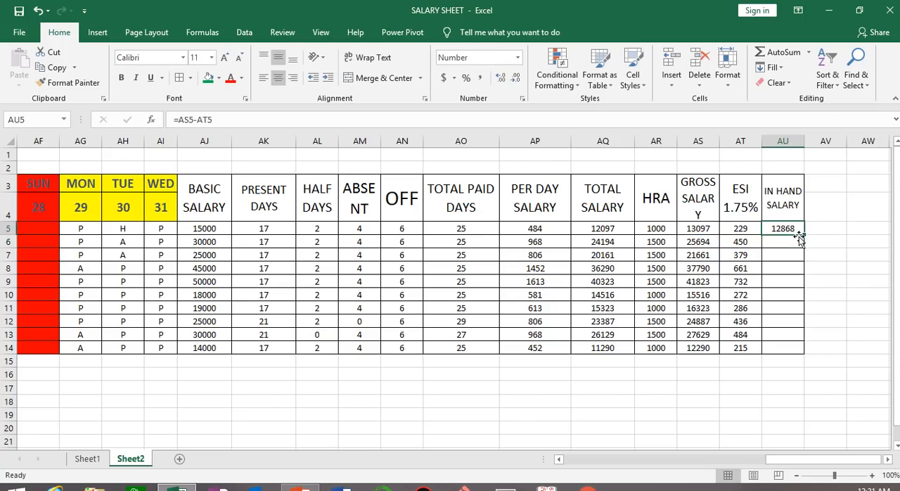
{"action": "left_click_drag", "start_coordinate": [800, 237], "coordinate": [793, 347]}
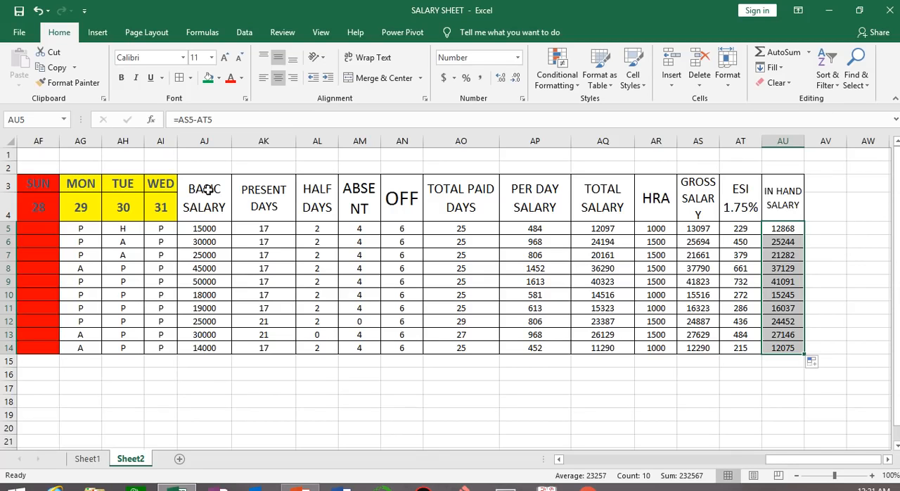
Fill the heading cells from BASIC SALARY to IN HAND SALARY (AJ3:AU4) with standard yellow
{"action": "left_click_drag", "start_coordinate": [204, 188], "coordinate": [777, 209]}
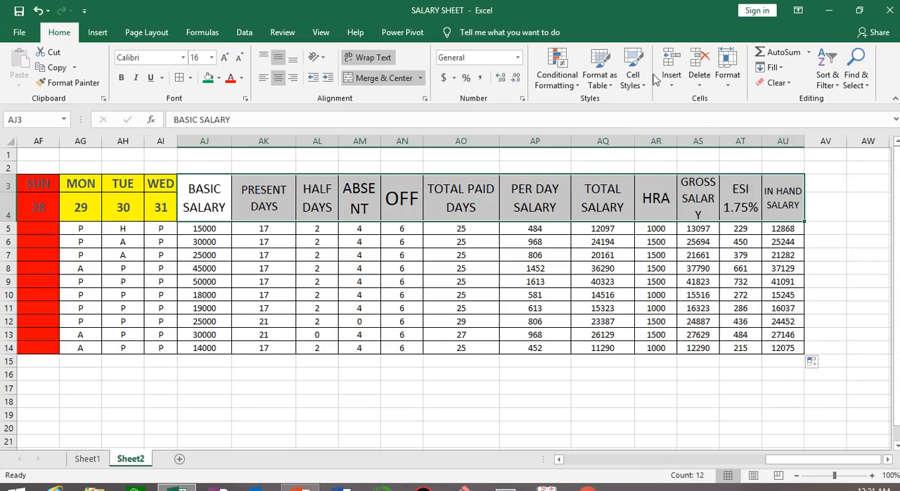
{"action": "left_click", "coordinate": [627, 82]}
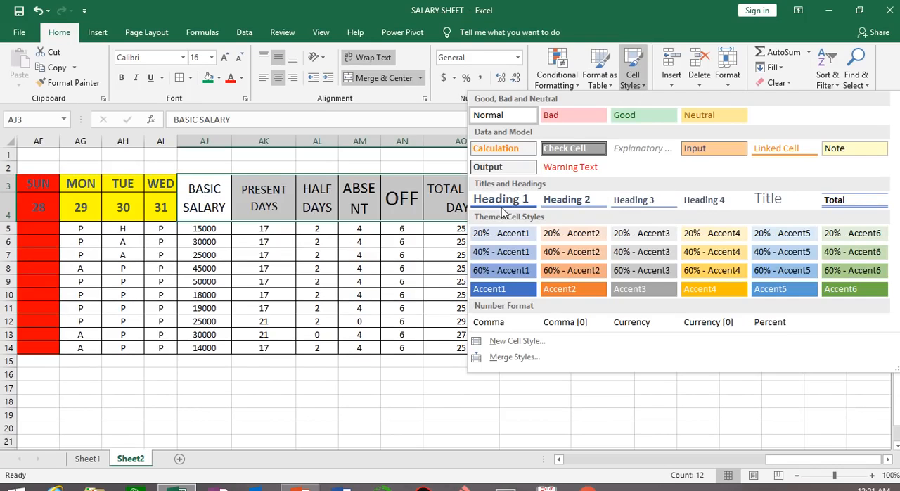
{"action": "left_click", "coordinate": [180, 79]}
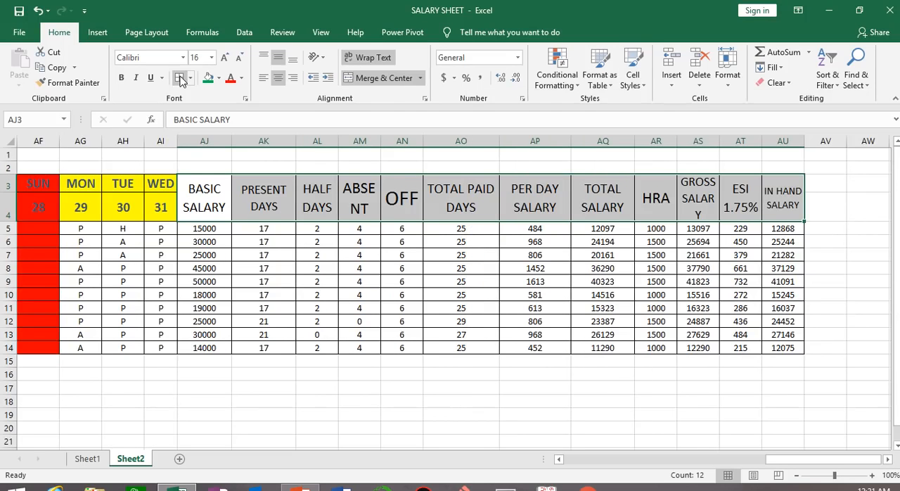
{"action": "left_click", "coordinate": [219, 78]}
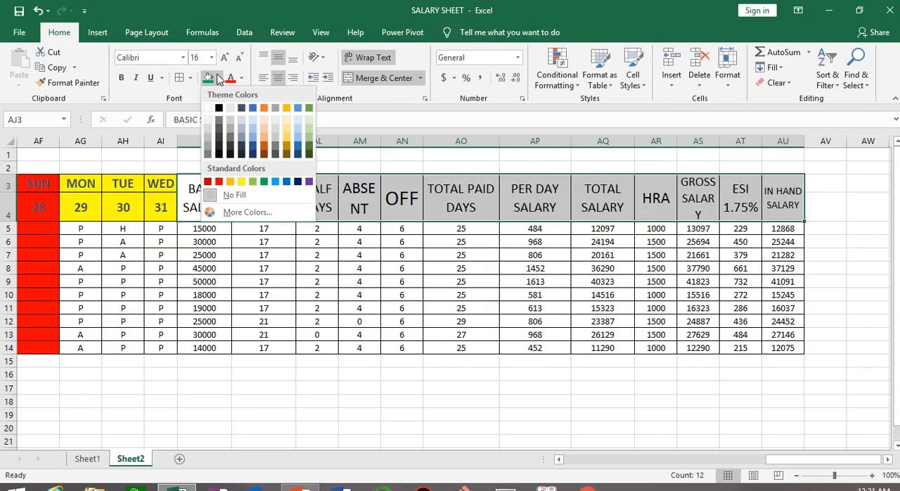
{"action": "left_click", "coordinate": [241, 181]}
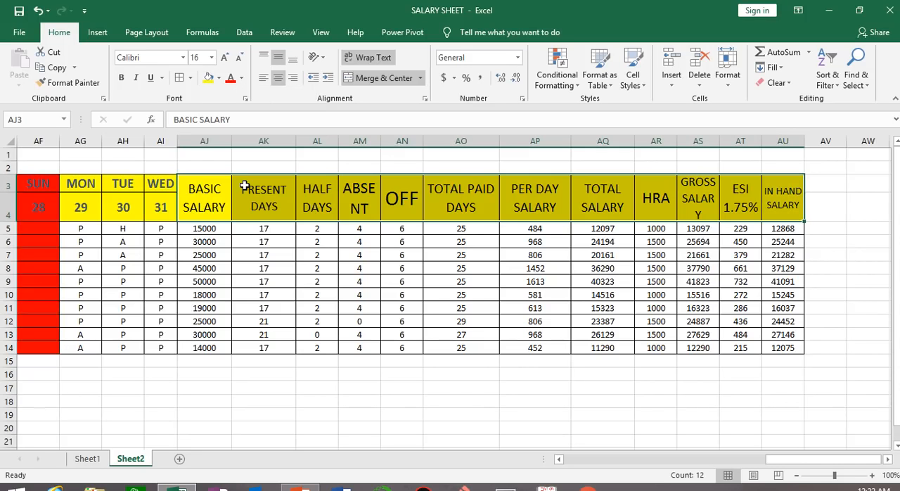
{"action": "left_click", "coordinate": [466, 413]}
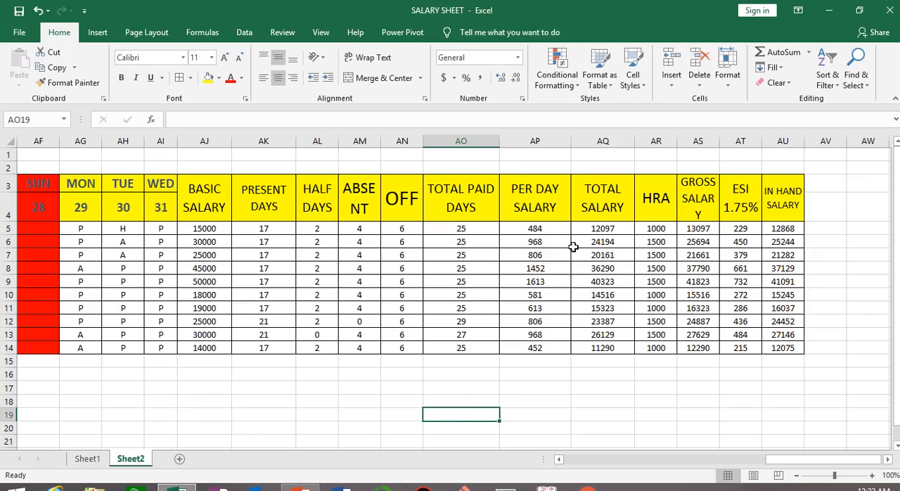
{"action": "left_click_drag", "start_coordinate": [257, 231], "coordinate": [781, 344]}
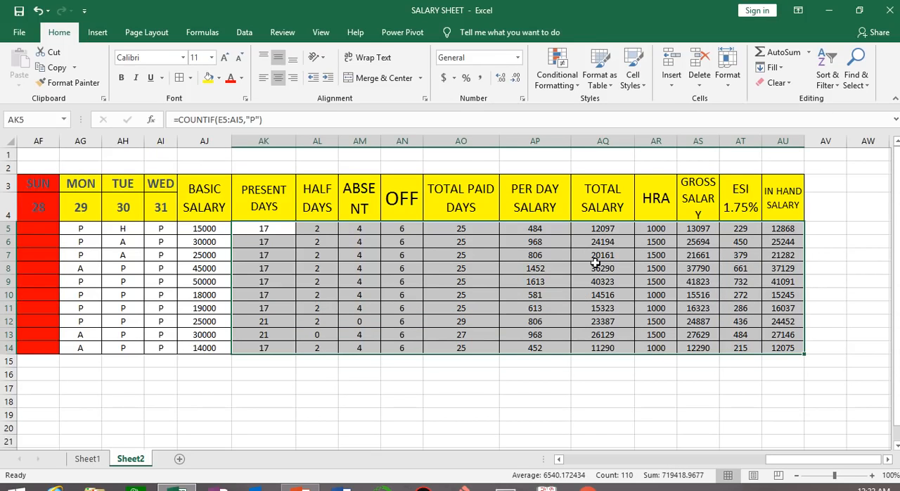
{"action": "mouse_move", "coordinate": [514, 6]}
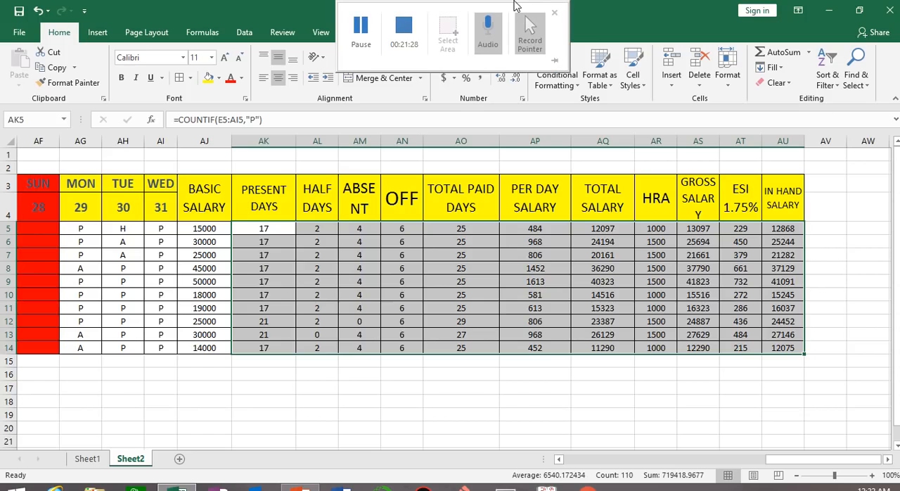
{"action": "left_click", "coordinate": [358, 23]}
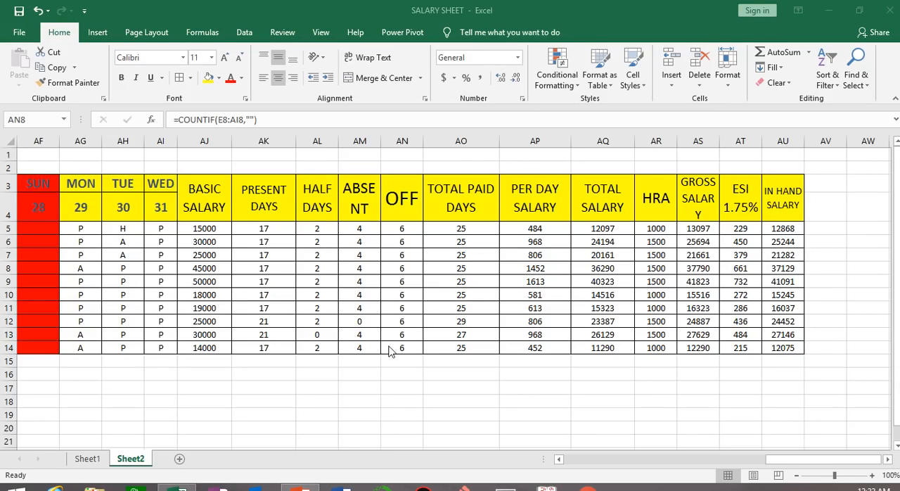
{"action": "mouse_move", "coordinate": [421, 6]}
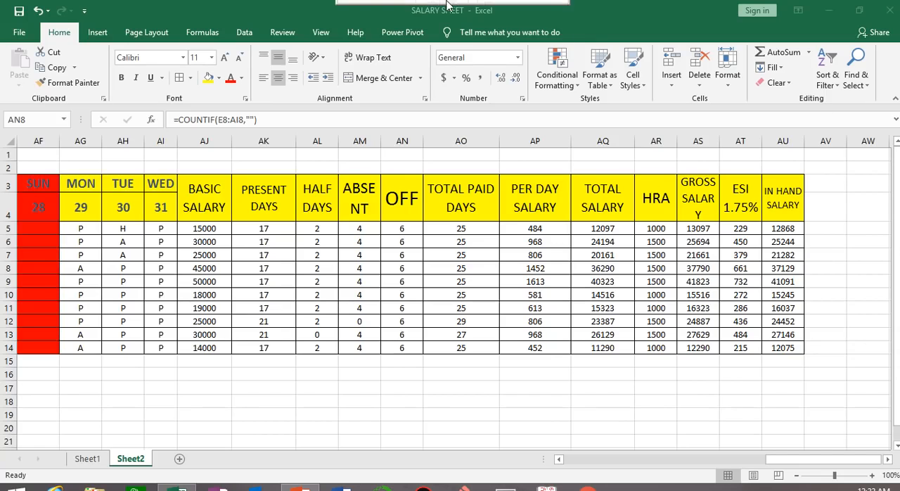